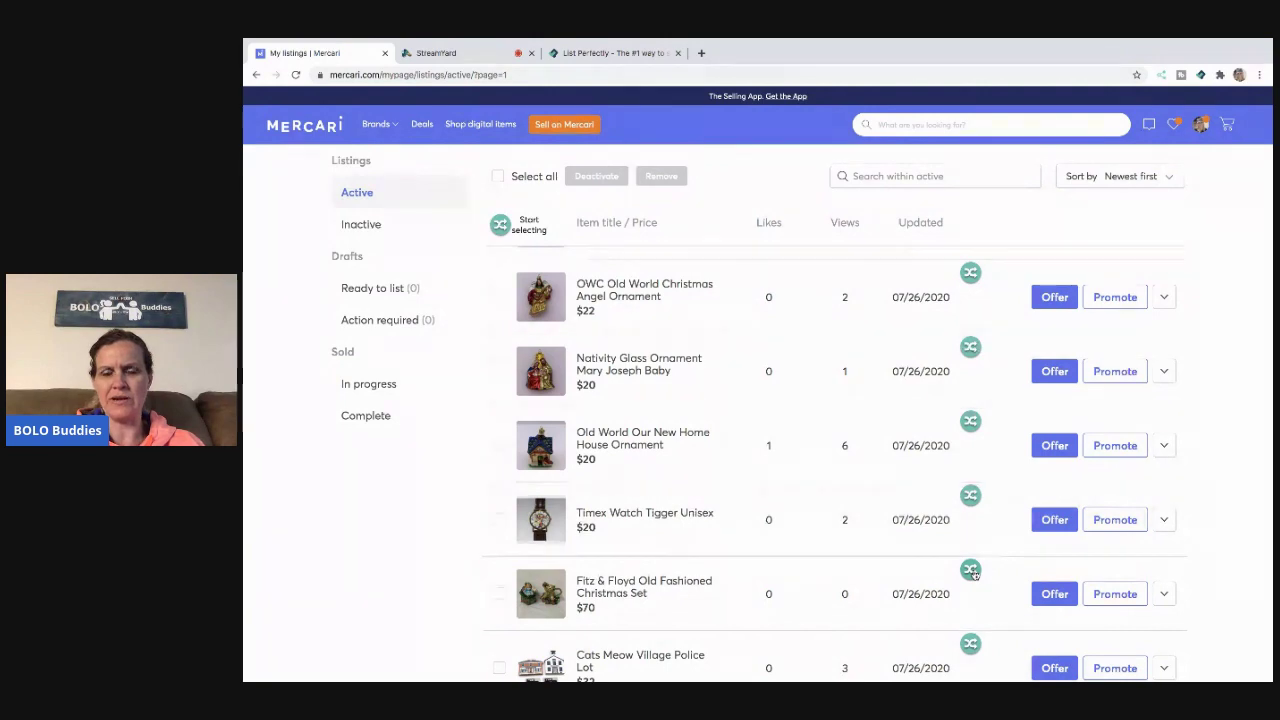
Copy the Fitz & Floyd Old Fashioned Christmas Set listing from Mercari to Poshmark and eBay
{"action": "left_click", "coordinate": [971, 570]}
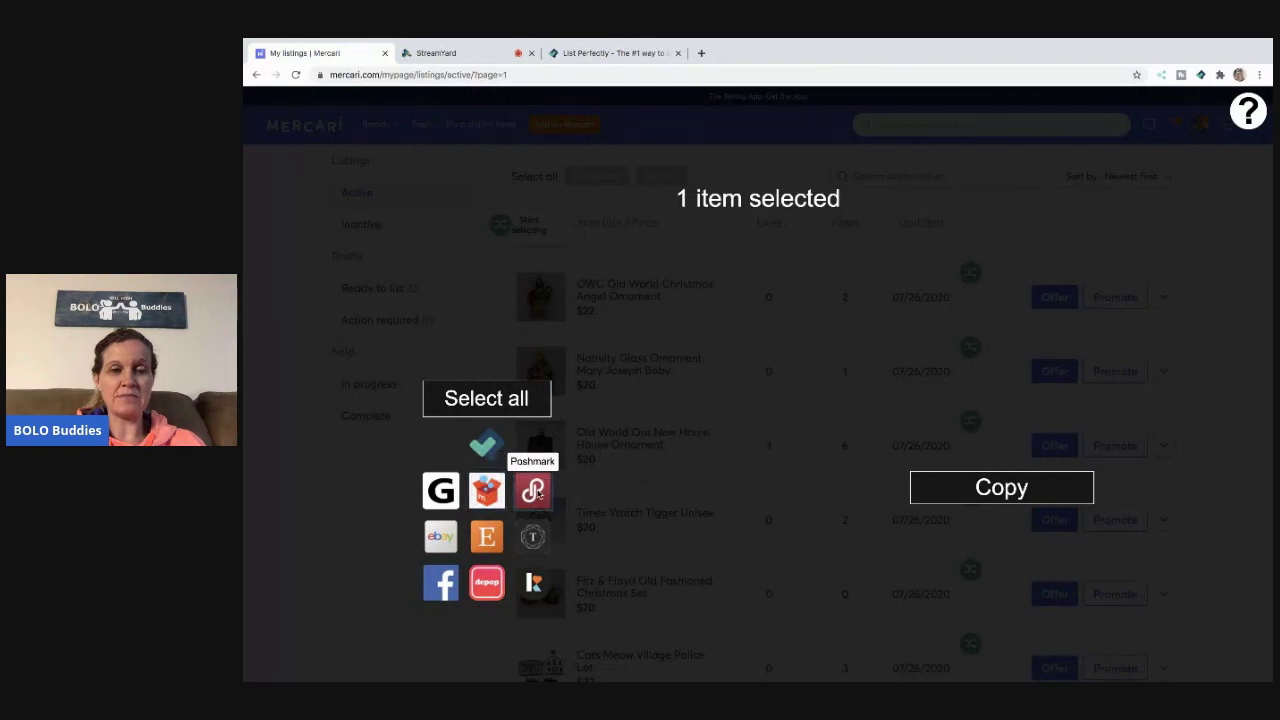
{"action": "left_click", "coordinate": [430, 539]}
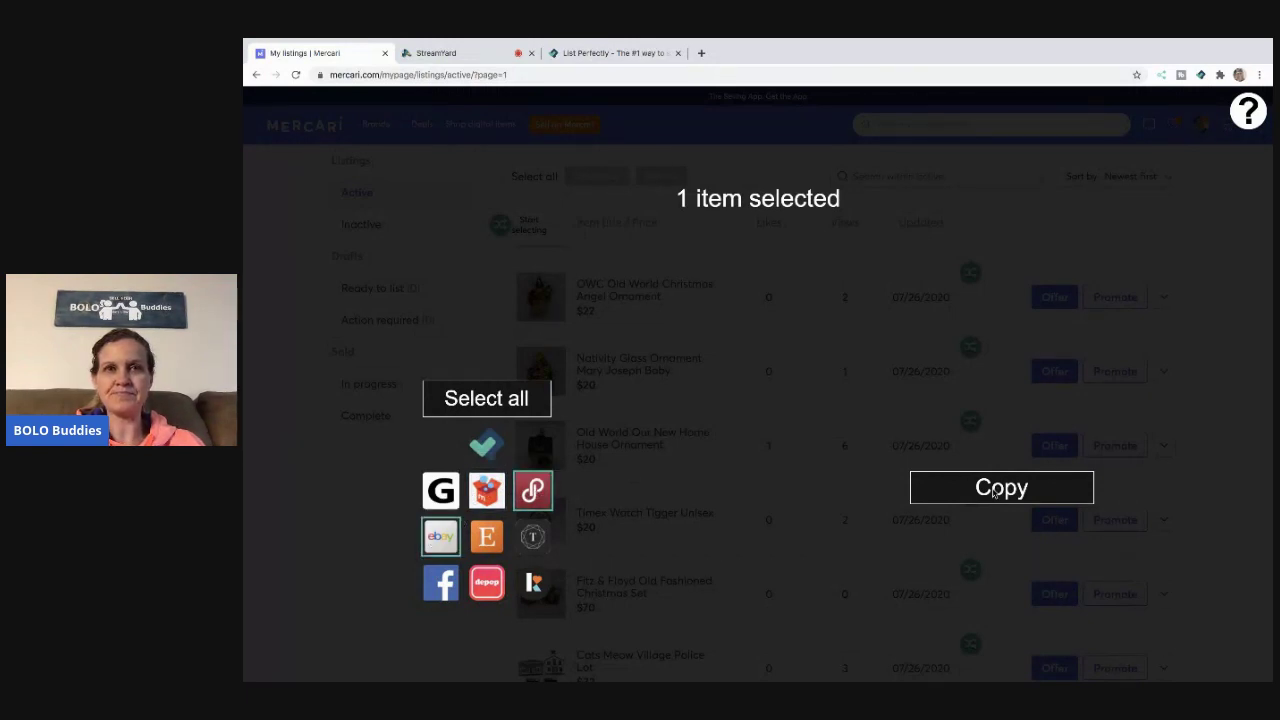
{"action": "left_click", "coordinate": [993, 490]}
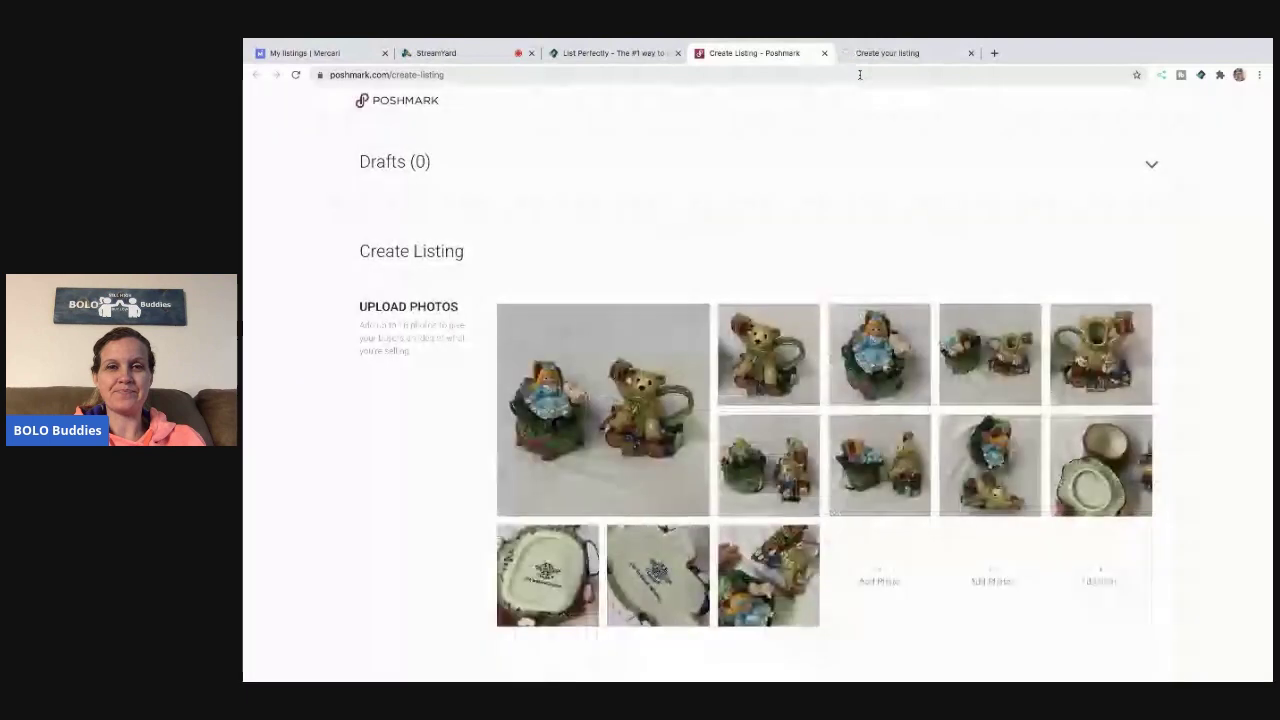
Examine the copied photos, title and description in the Poshmark listing form
{"action": "scroll", "coordinate": [805, 179], "scroll_direction": "down", "scroll_amount": 1}
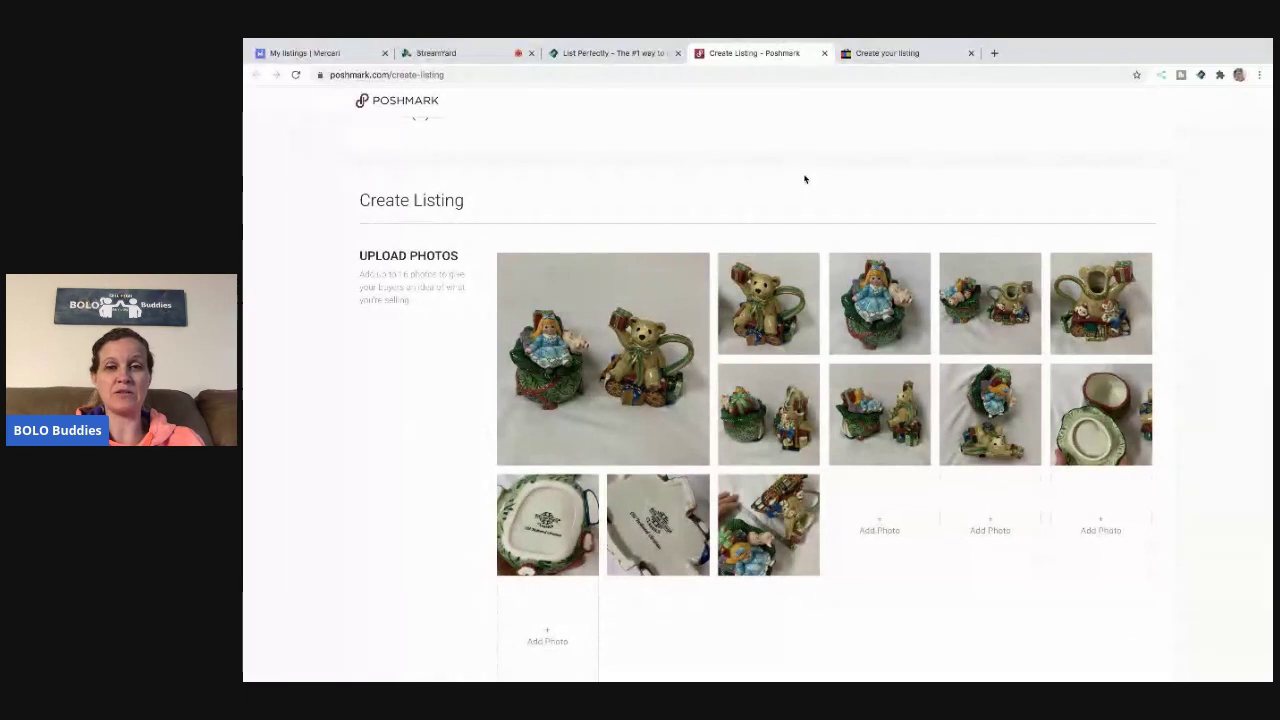
{"action": "scroll", "coordinate": [805, 179], "scroll_direction": "down", "scroll_amount": 1}
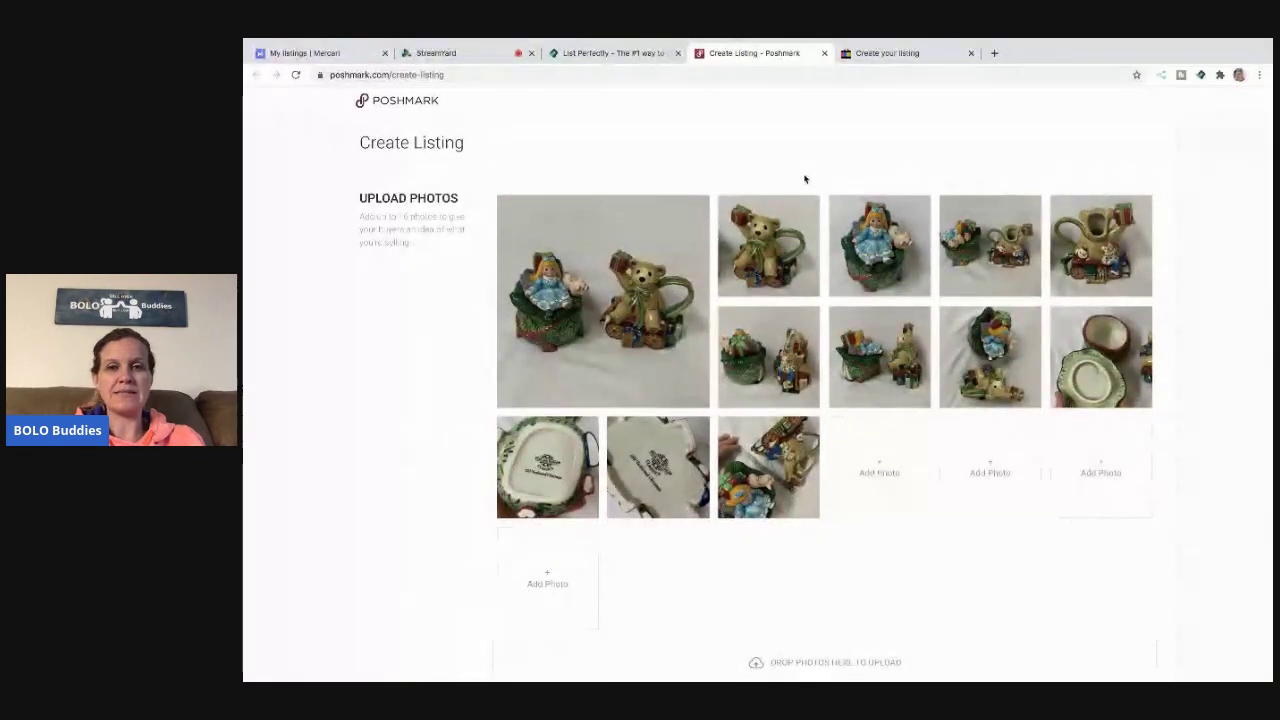
{"action": "scroll", "coordinate": [805, 179], "scroll_direction": "down", "scroll_amount": 3}
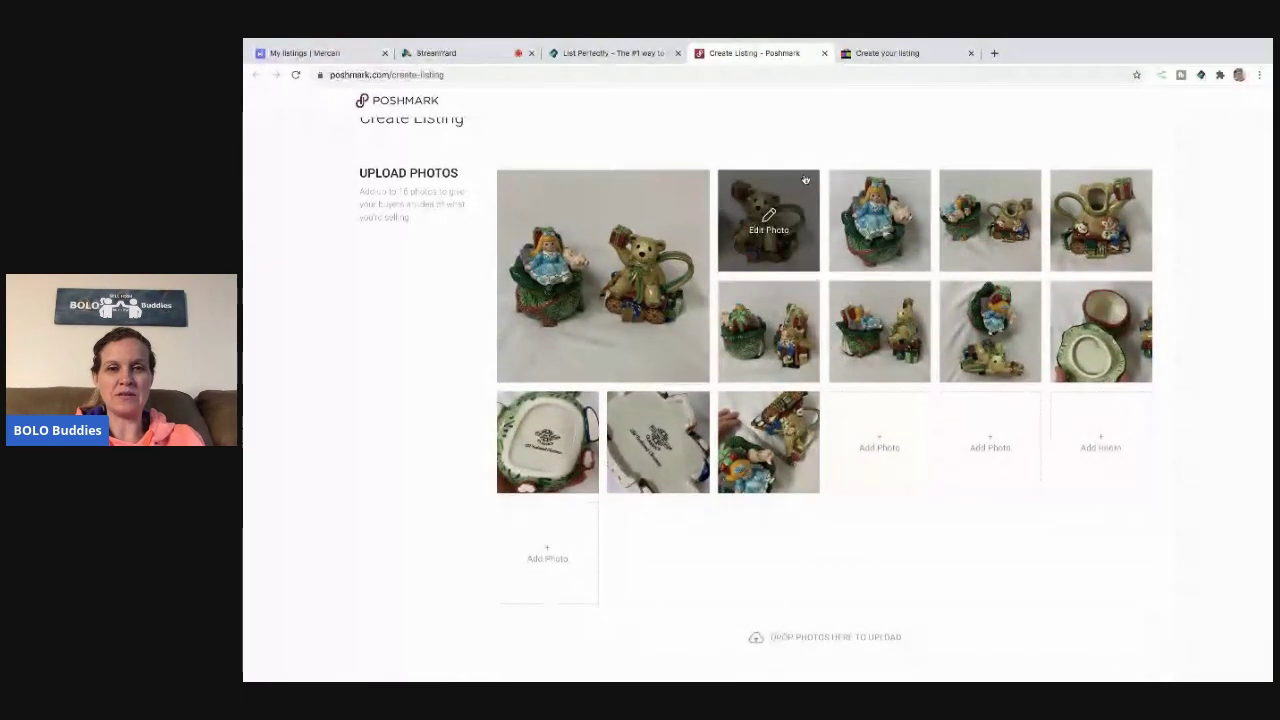
{"action": "scroll", "coordinate": [791, 354], "scroll_direction": "down", "scroll_amount": 2}
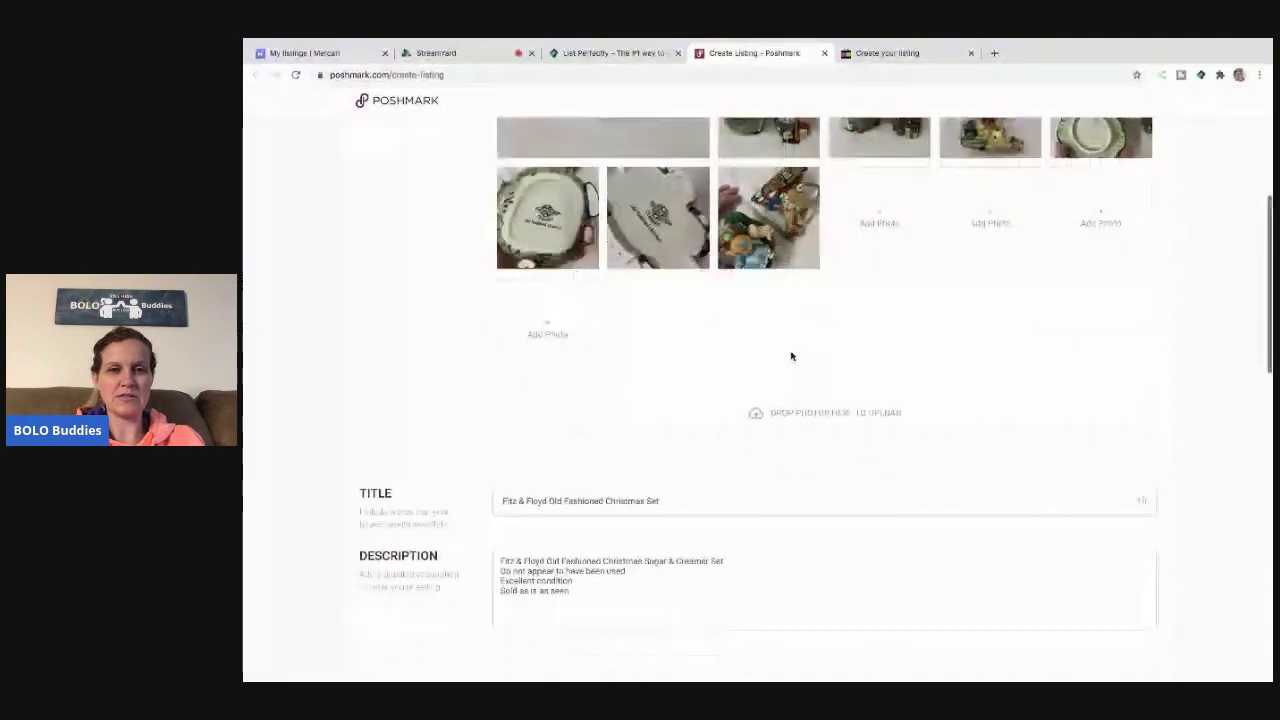
{"action": "scroll", "coordinate": [791, 356], "scroll_direction": "up", "scroll_amount": 3}
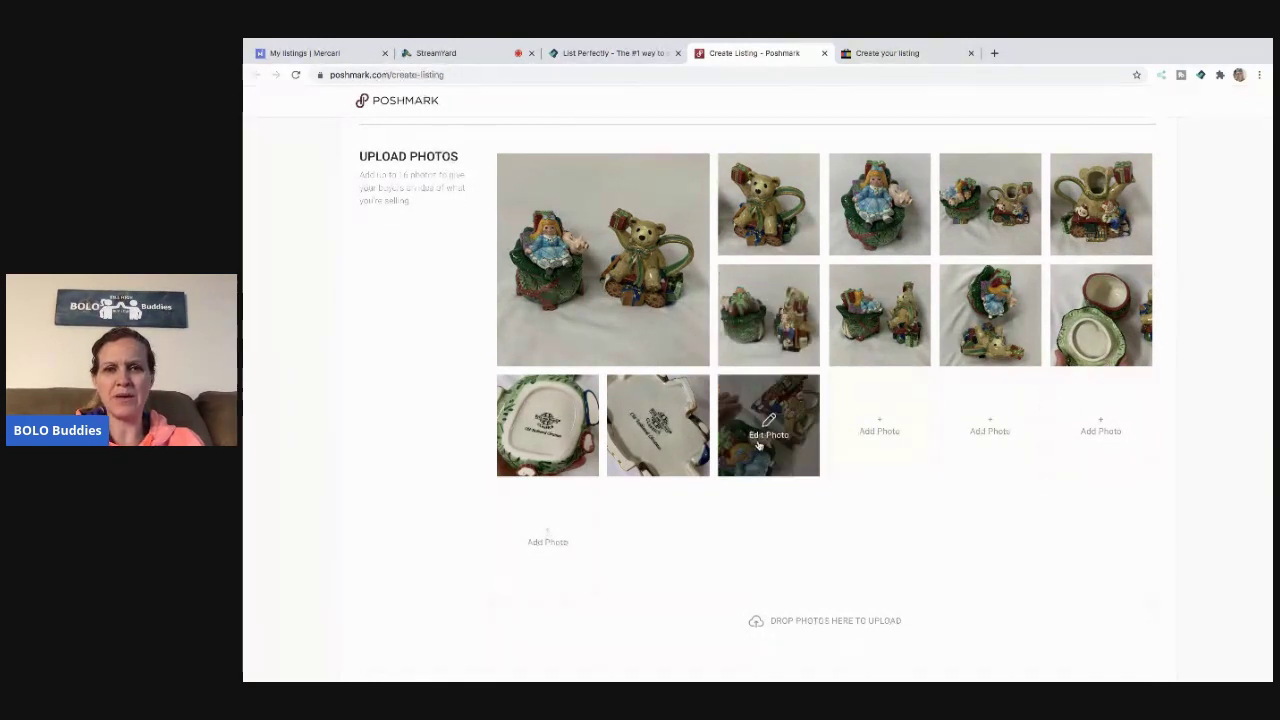
{"action": "scroll", "coordinate": [765, 532], "scroll_direction": "down", "scroll_amount": 3}
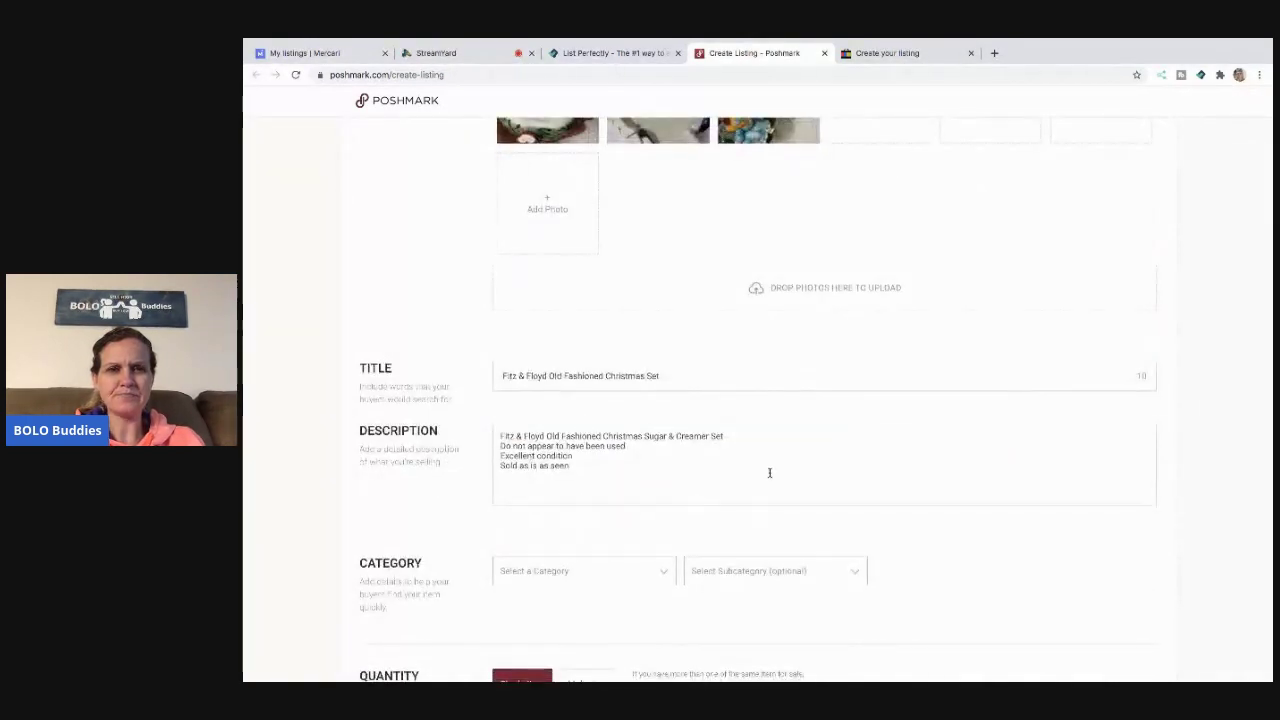
{"action": "scroll", "coordinate": [769, 473], "scroll_direction": "down", "scroll_amount": 1}
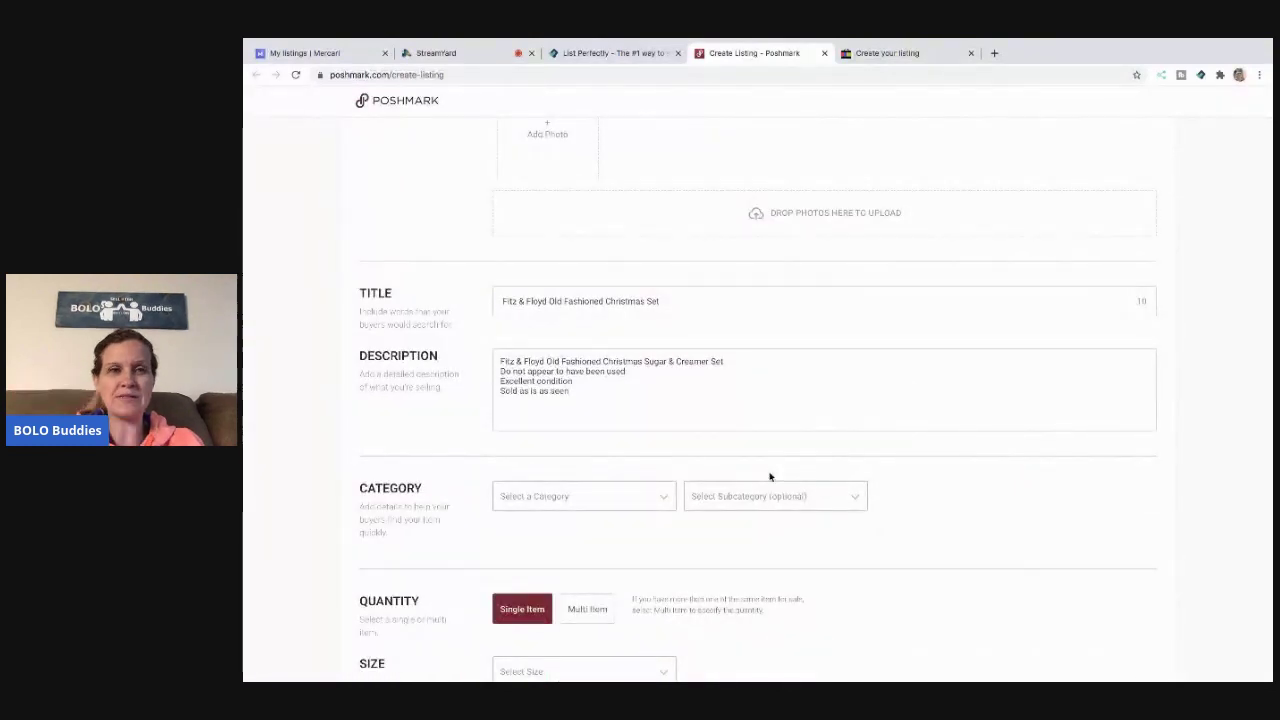
{"action": "left_click", "coordinate": [435, 55]}
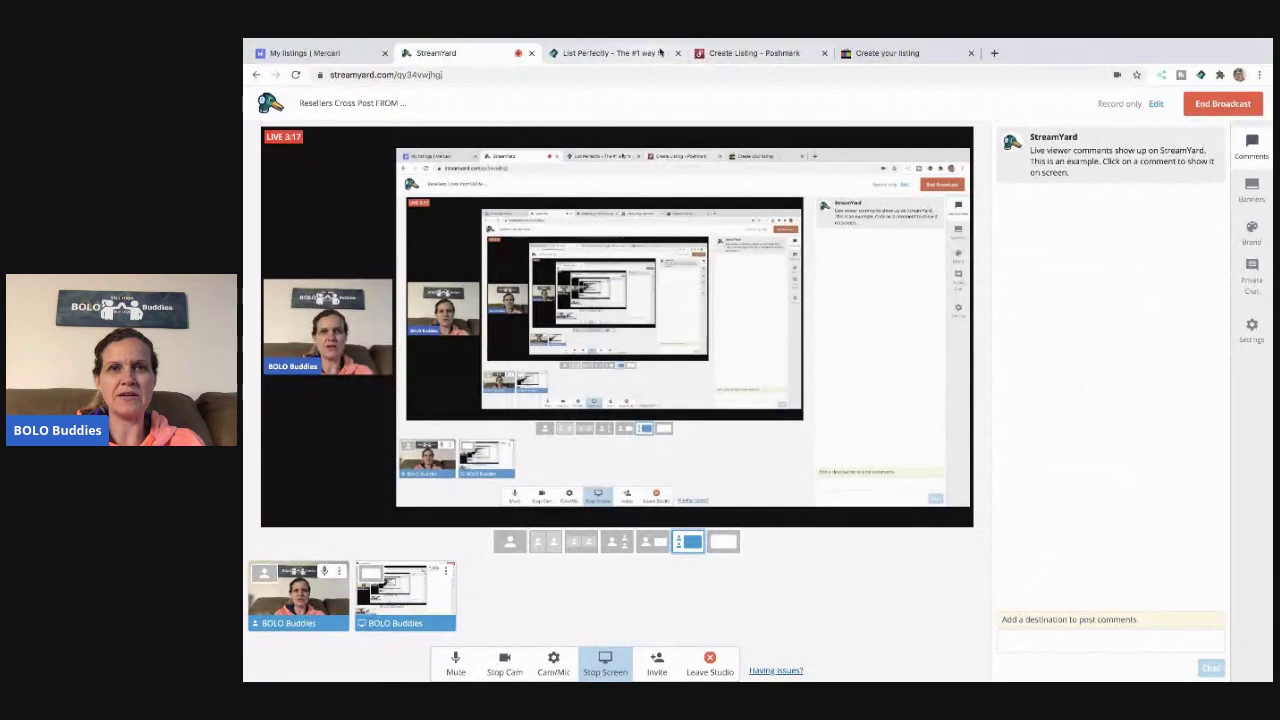
{"action": "left_click", "coordinate": [757, 53]}
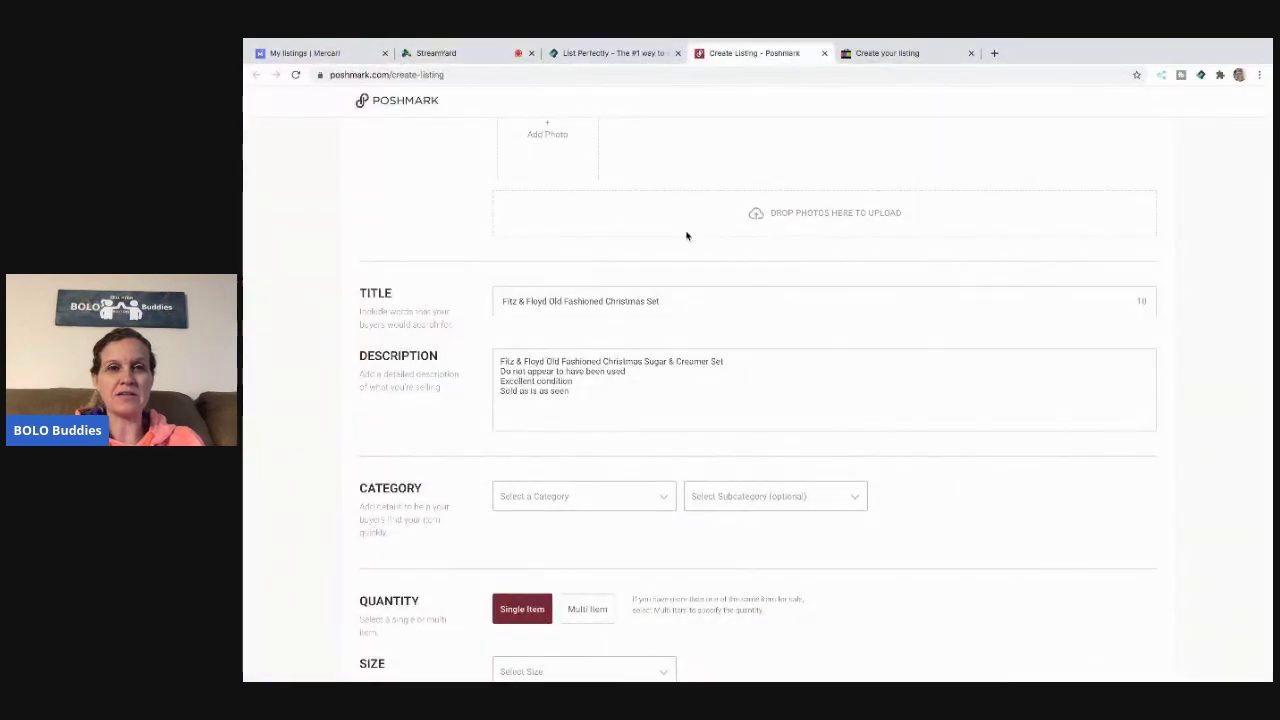
Set the Poshmark listing's category to Home Kitchen and its subcategory to Coffee & Tea Accessories
{"action": "scroll", "coordinate": [686, 236], "scroll_direction": "down", "scroll_amount": 3}
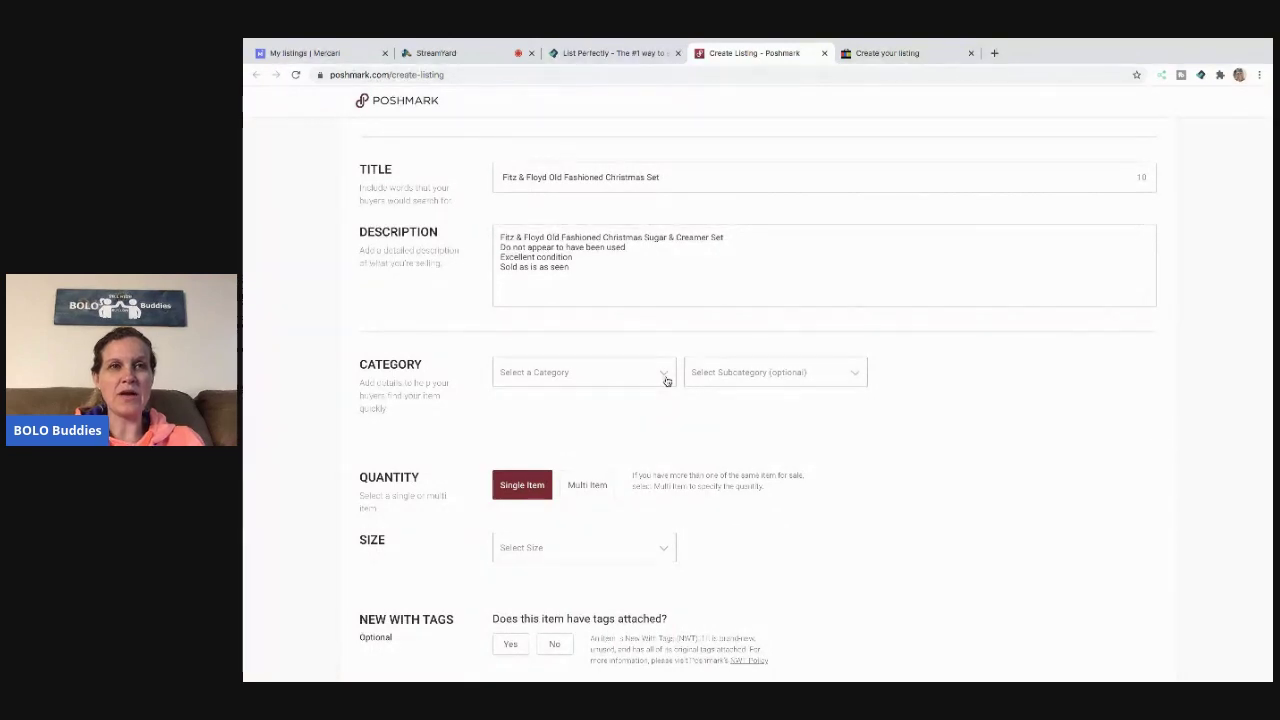
{"action": "left_click", "coordinate": [665, 378]}
{"action": "left_click", "coordinate": [660, 400]}
{"action": "scroll", "coordinate": [680, 415], "scroll_direction": "down", "scroll_amount": 1}
{"action": "left_click", "coordinate": [517, 492]}
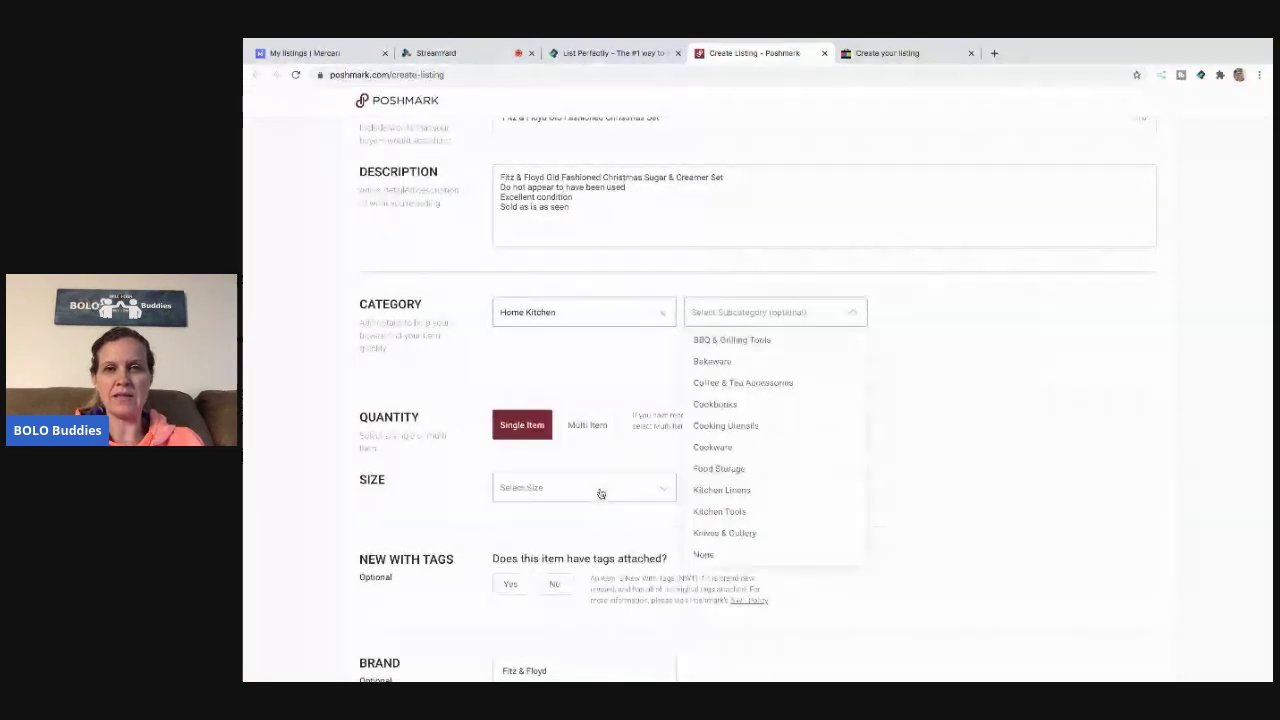
{"action": "left_click", "coordinate": [724, 383]}
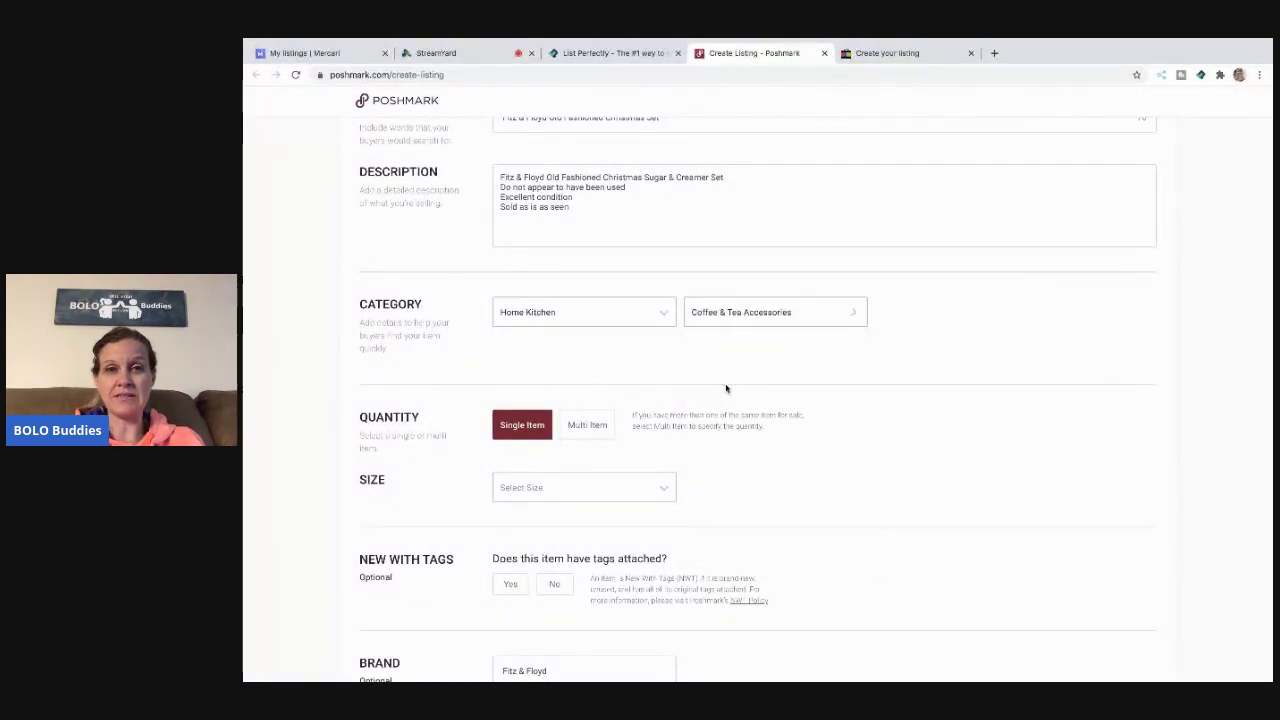
Set the Poshmark listing's size to OS and mark the item as having no tags attached
{"action": "left_click", "coordinate": [652, 490]}
{"action": "left_click", "coordinate": [543, 423]}
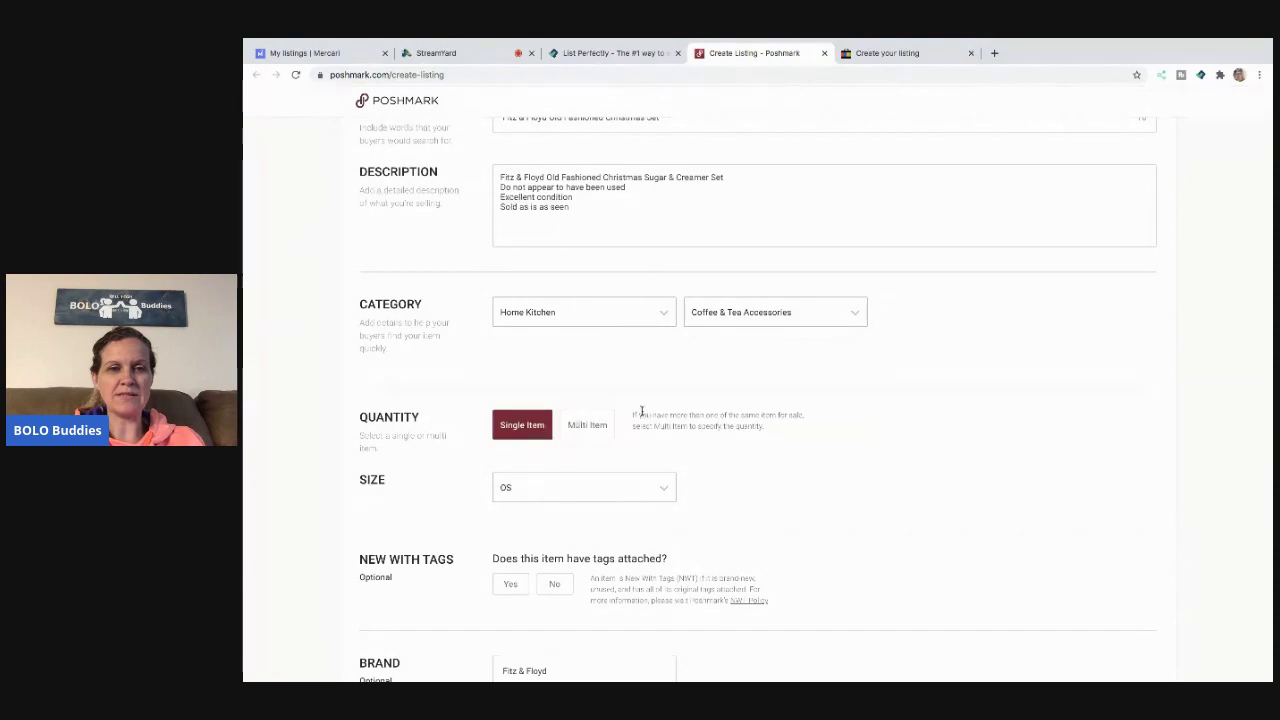
{"action": "scroll", "coordinate": [540, 420], "scroll_direction": "down", "scroll_amount": 2}
{"action": "left_click", "coordinate": [555, 390]}
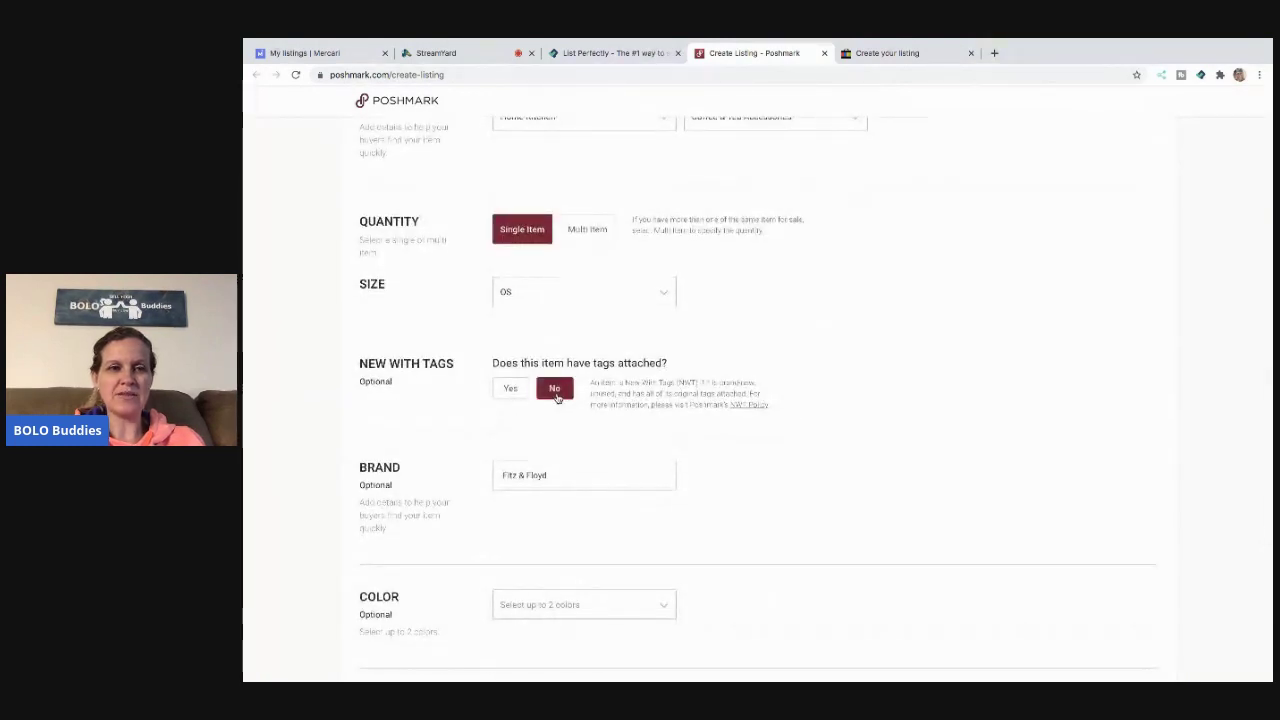
Check the Poshmark listing's filled-in details and enter an original price of 0
{"action": "scroll", "coordinate": [558, 399], "scroll_direction": "down", "scroll_amount": 2}
{"action": "scroll", "coordinate": [558, 399], "scroll_direction": "down", "scroll_amount": 1}
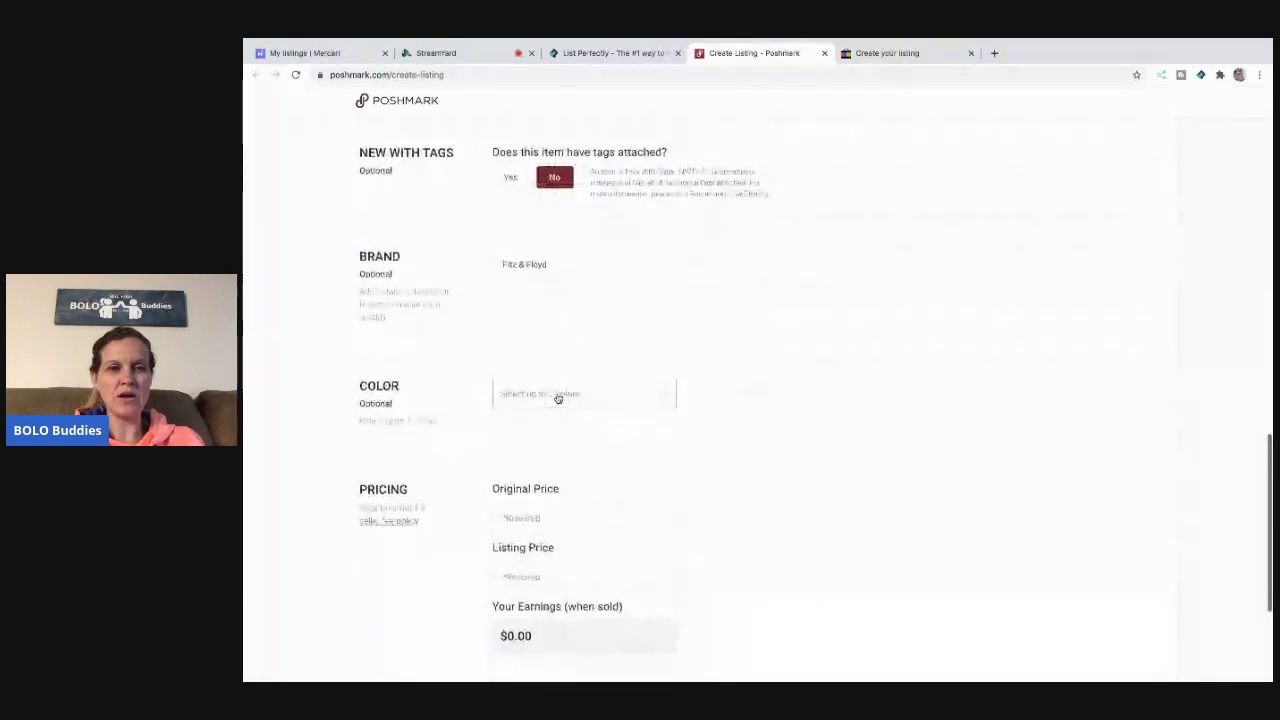
{"action": "scroll", "coordinate": [558, 399], "scroll_direction": "up", "scroll_amount": 2}
{"action": "scroll", "coordinate": [557, 397], "scroll_direction": "up", "scroll_amount": 8}
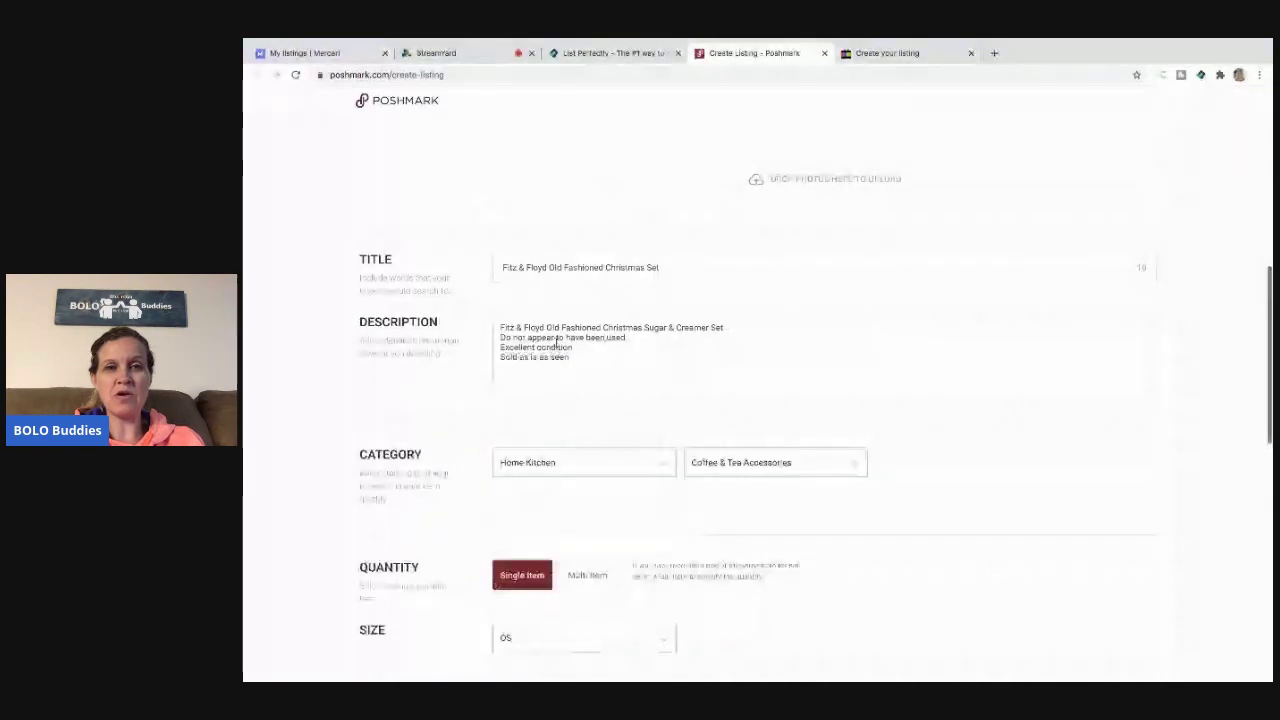
{"action": "scroll", "coordinate": [580, 425], "scroll_direction": "down", "scroll_amount": 4}
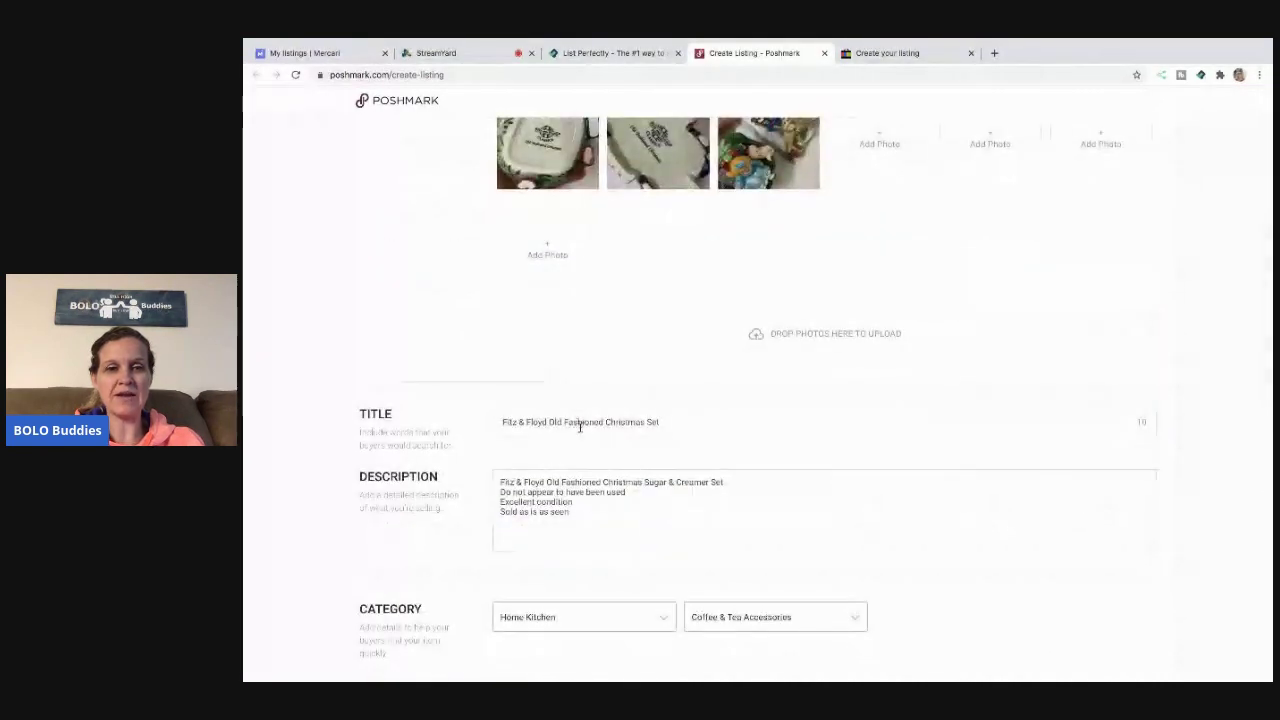
{"action": "scroll", "coordinate": [582, 432], "scroll_direction": "down", "scroll_amount": 3}
{"action": "scroll", "coordinate": [582, 432], "scroll_direction": "down", "scroll_amount": 4}
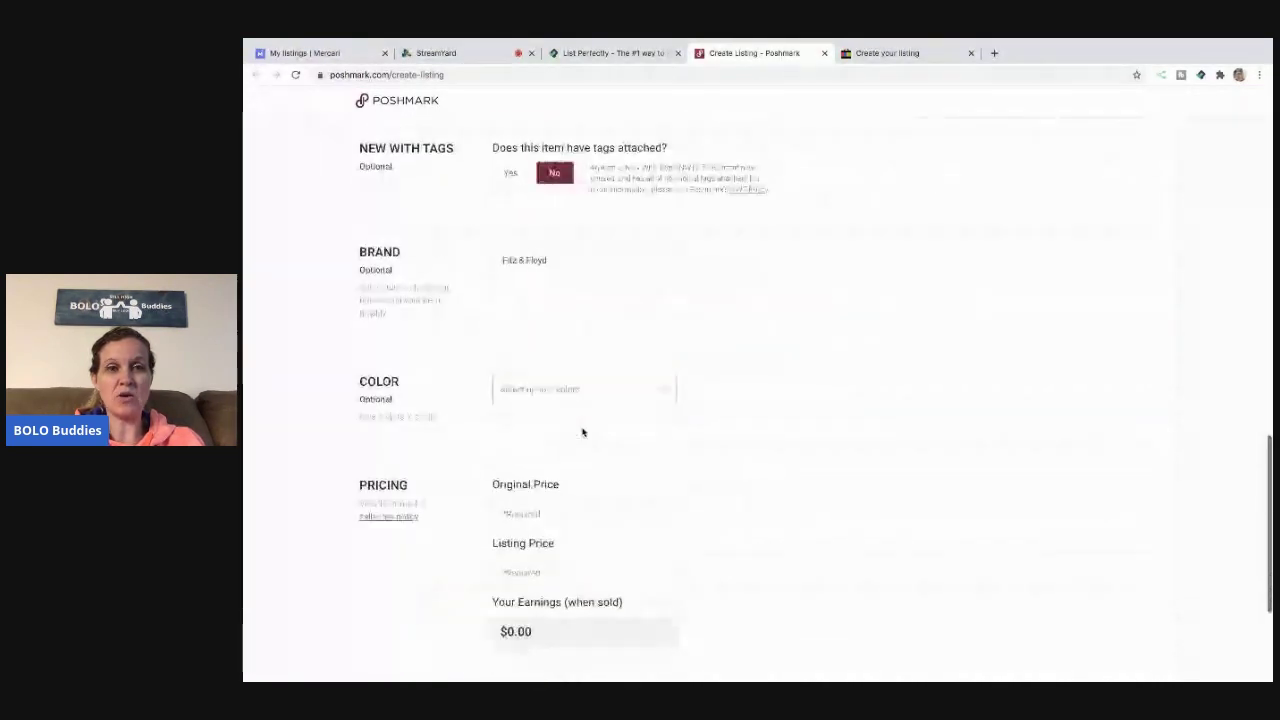
{"action": "scroll", "coordinate": [582, 432], "scroll_direction": "down", "scroll_amount": 1}
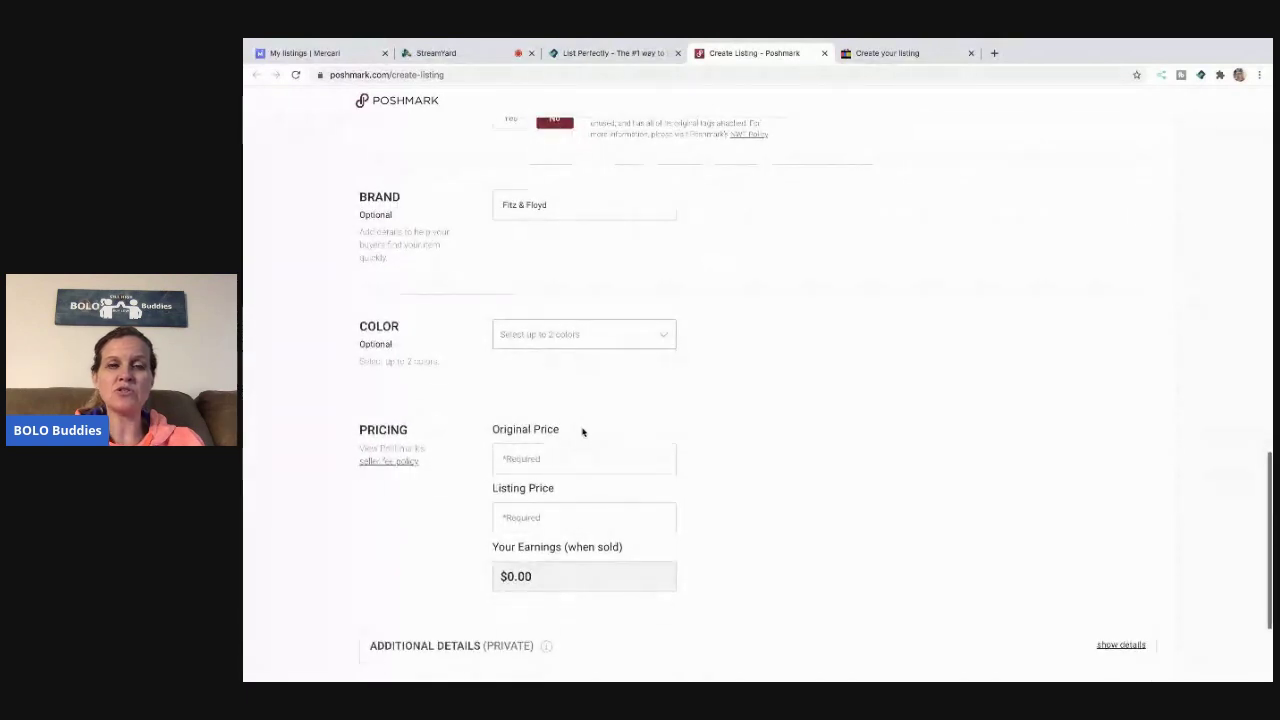
{"action": "scroll", "coordinate": [582, 432], "scroll_direction": "down", "scroll_amount": 1}
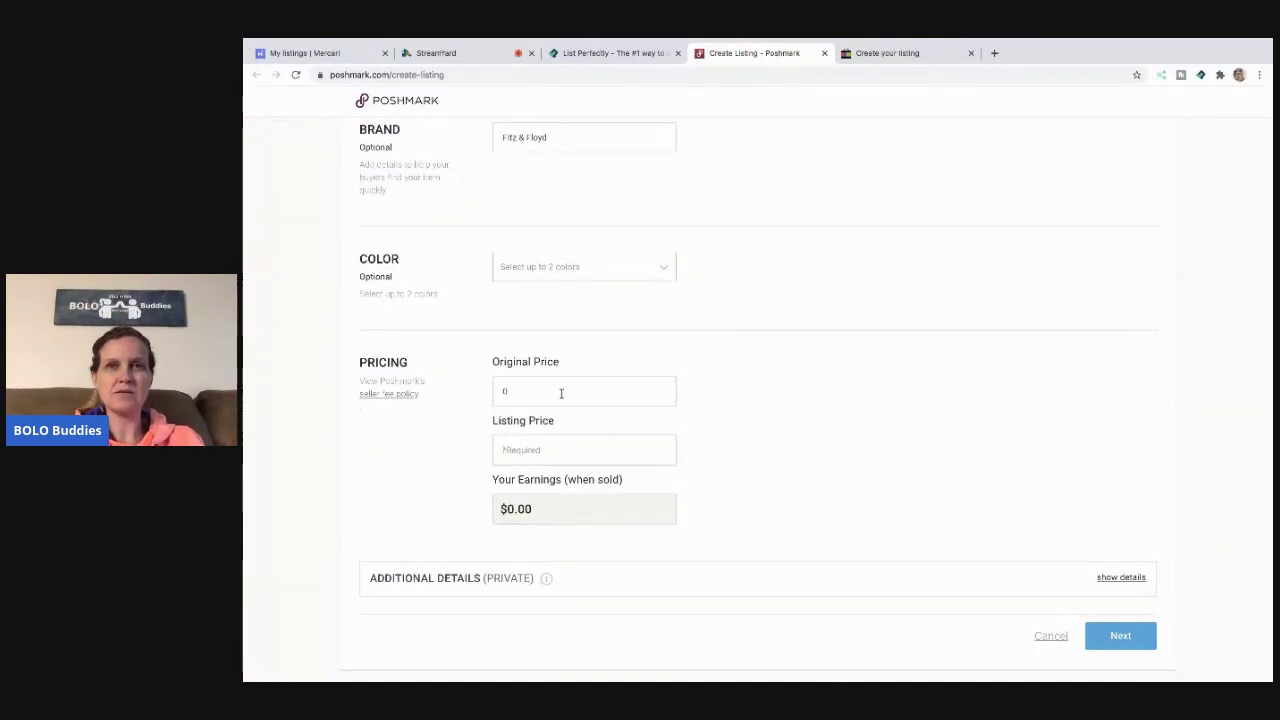
Switch to the eBay draft and enter PM MC Tote 26 as the custom label (SKU)
{"action": "left_click", "coordinate": [897, 57]}
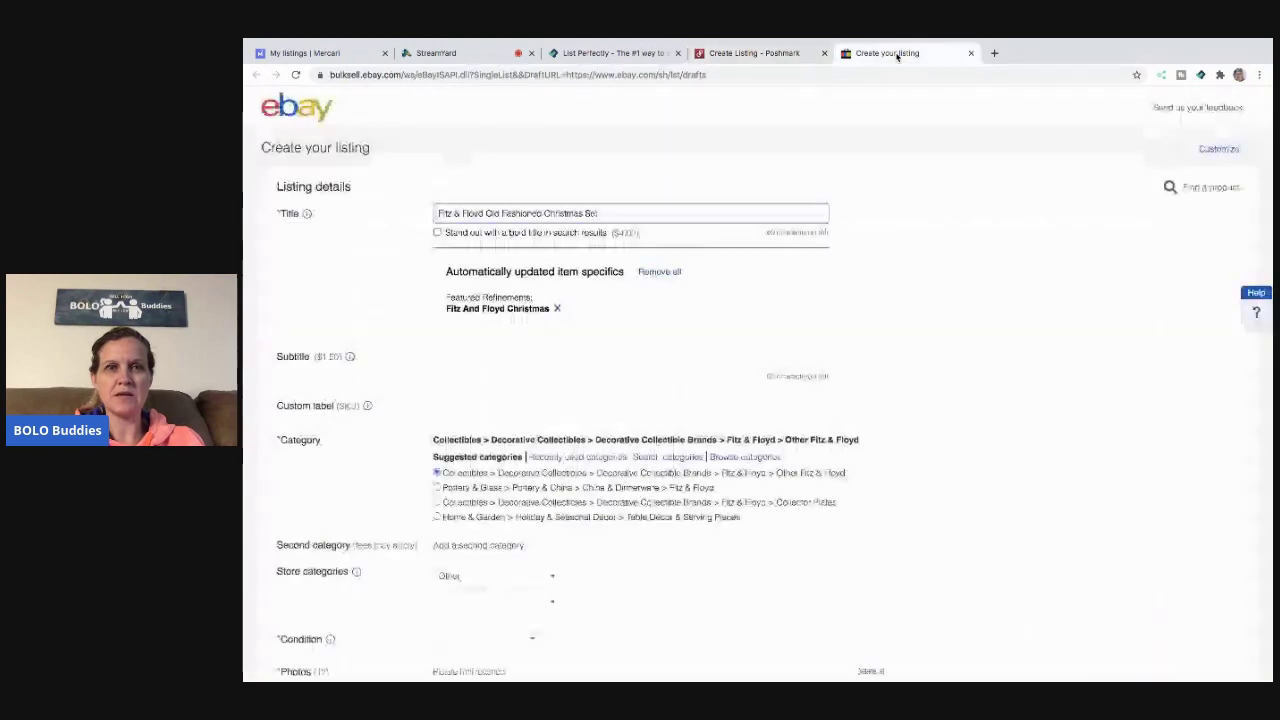
{"action": "left_click", "coordinate": [488, 404]}
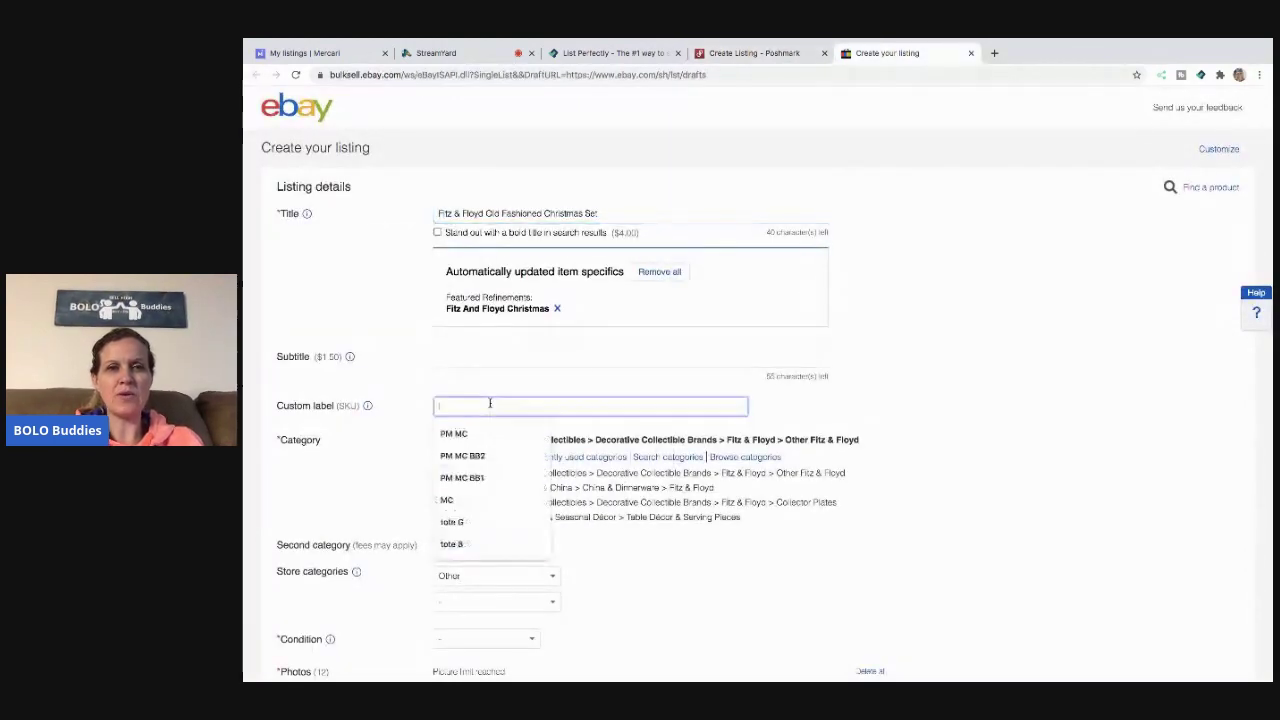
{"action": "type", "text": "PM MC"}
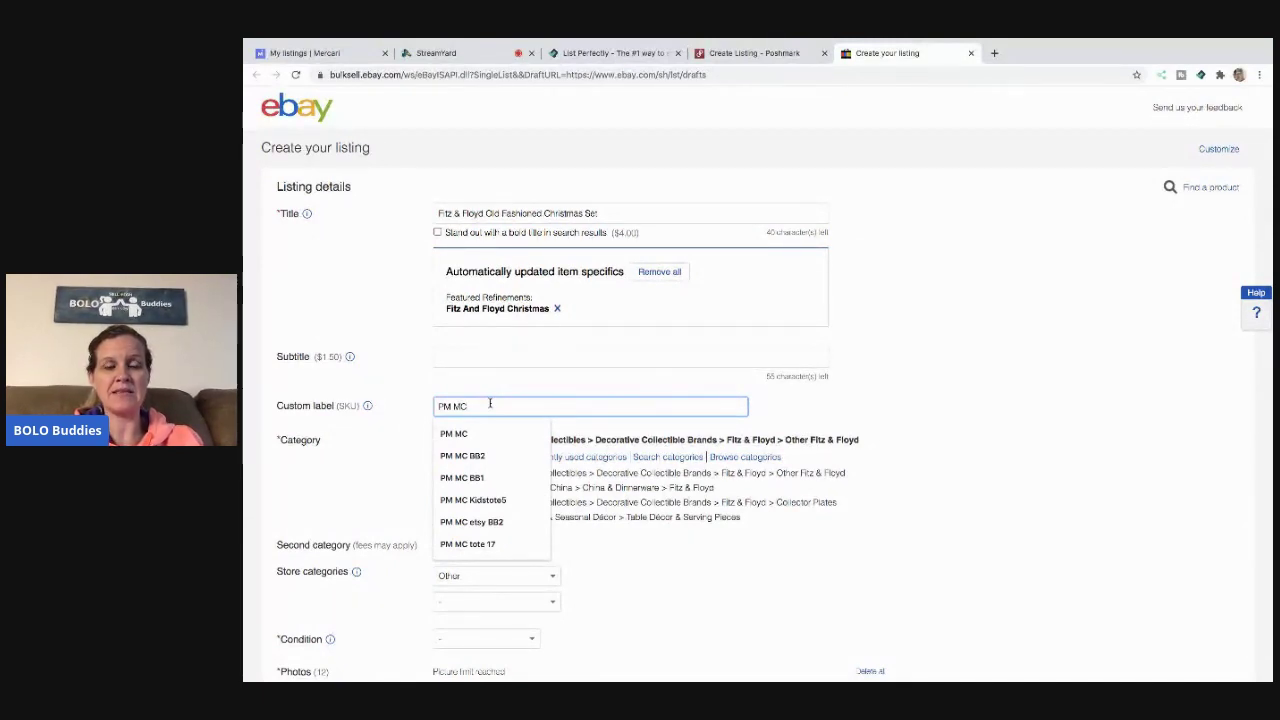
{"action": "type", "text": "Tote 26"}
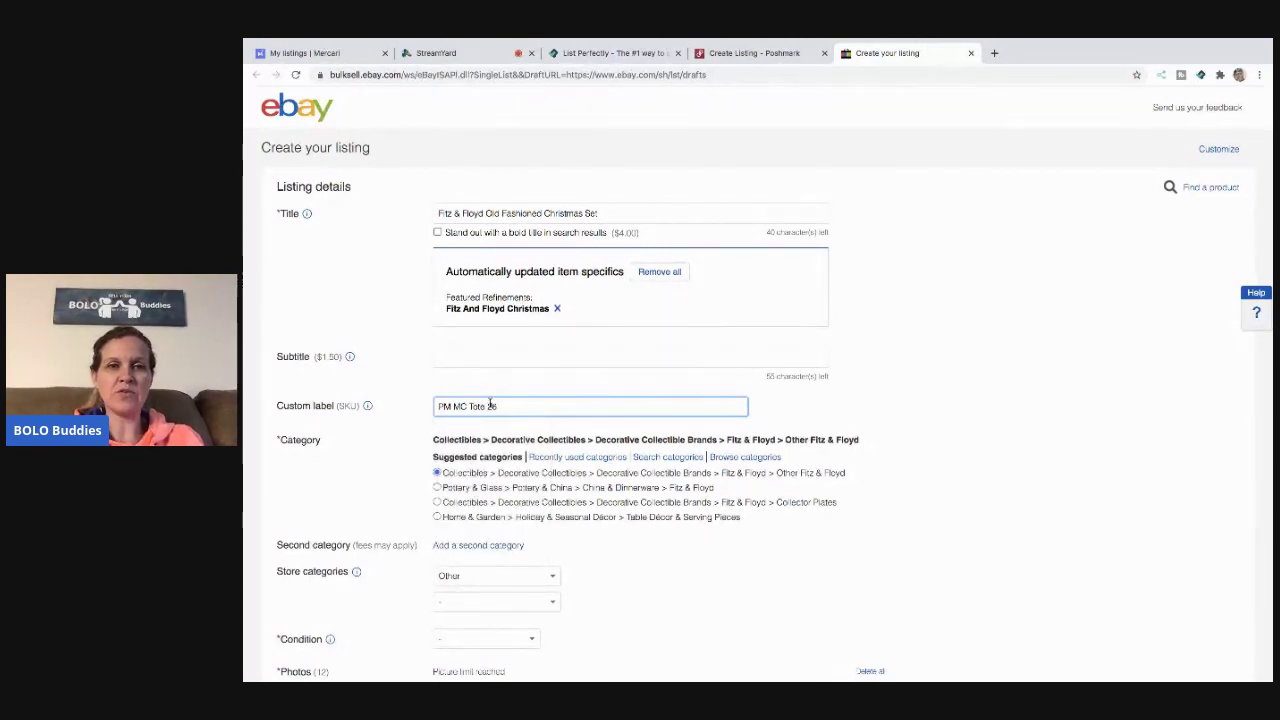
{"action": "left_click", "coordinate": [906, 412]}
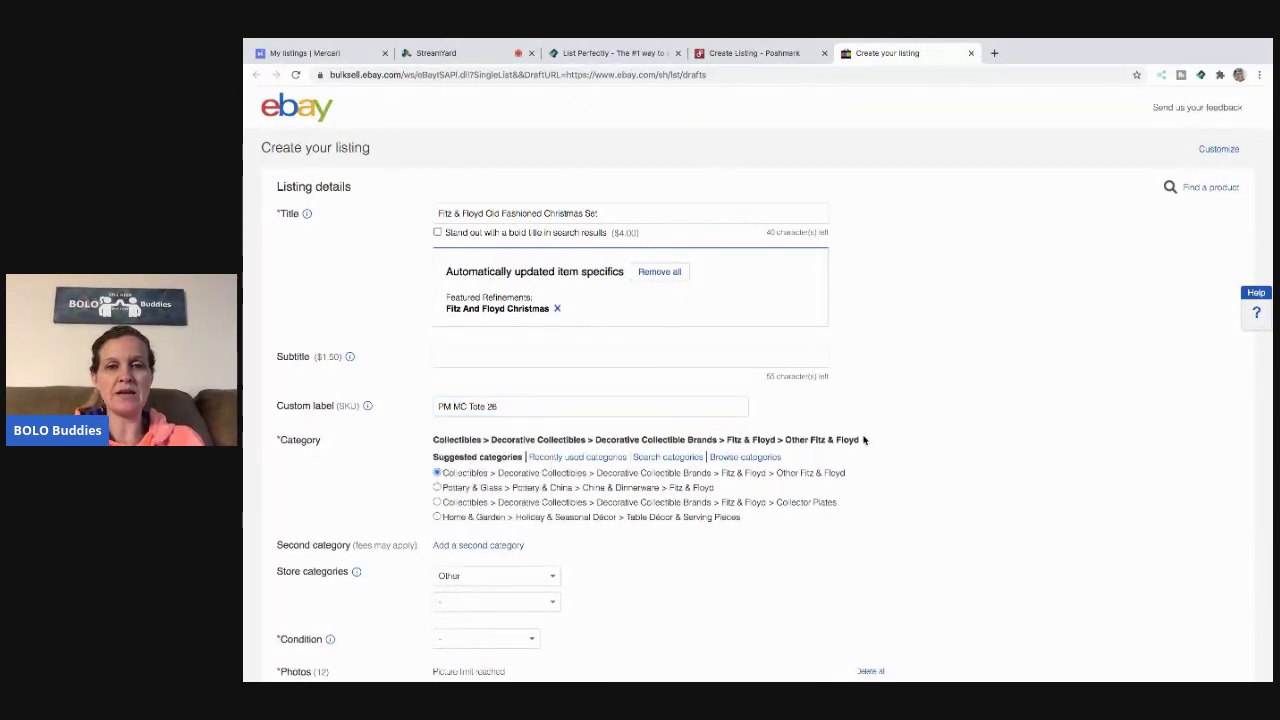
Set the eBay listing's first store category to Unique Rare Different Other and its condition to Used
{"action": "scroll", "coordinate": [824, 509], "scroll_direction": "down", "scroll_amount": 1}
{"action": "left_click", "coordinate": [555, 513]}
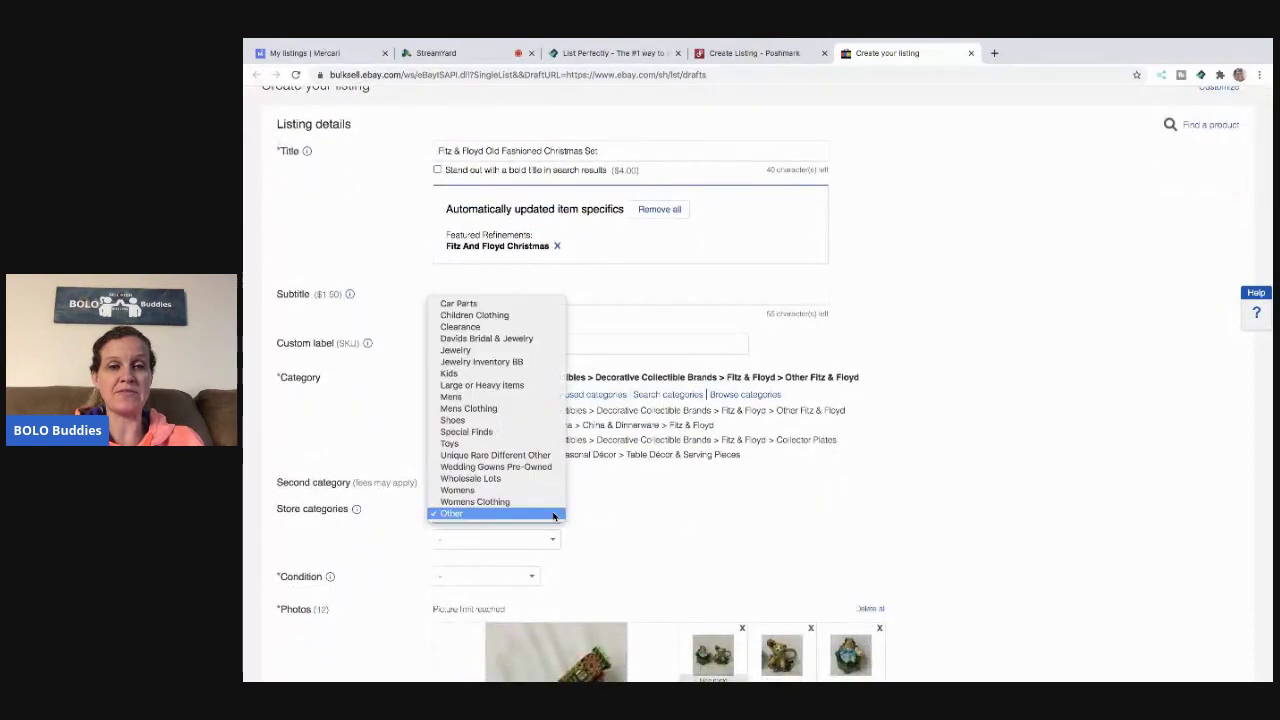
{"action": "left_click", "coordinate": [548, 456]}
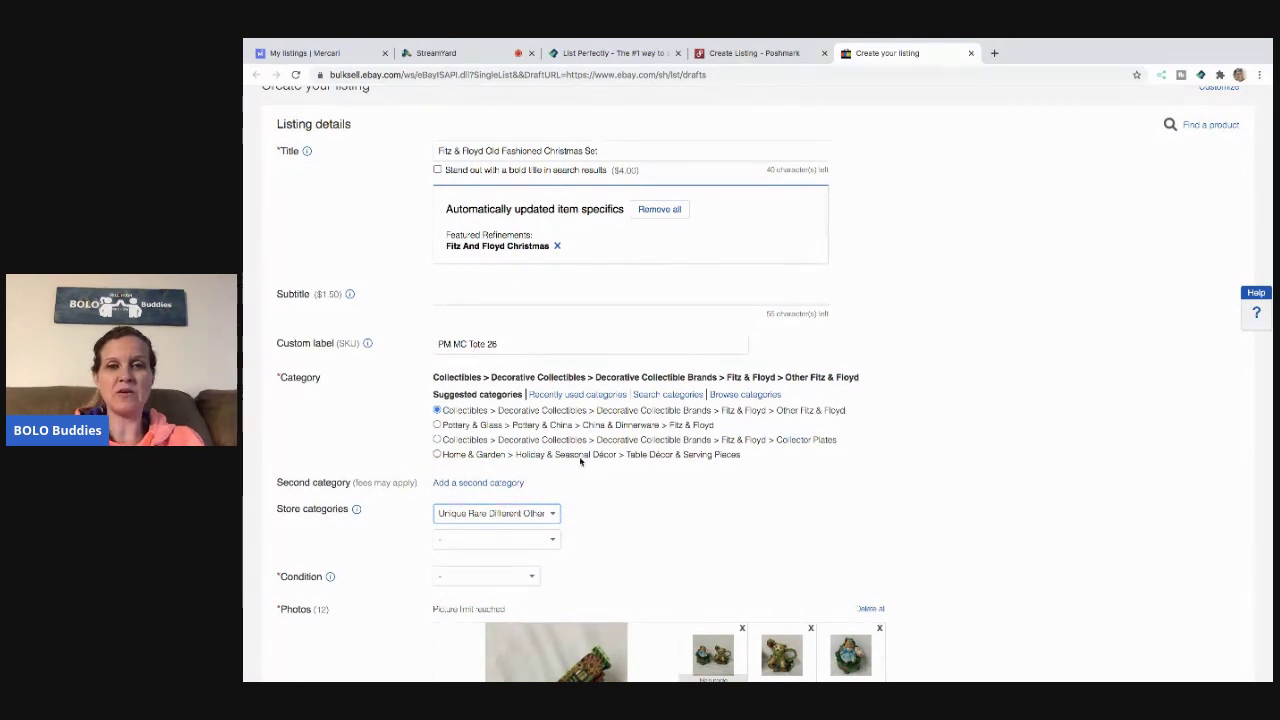
{"action": "scroll", "coordinate": [579, 460], "scroll_direction": "down", "scroll_amount": 1}
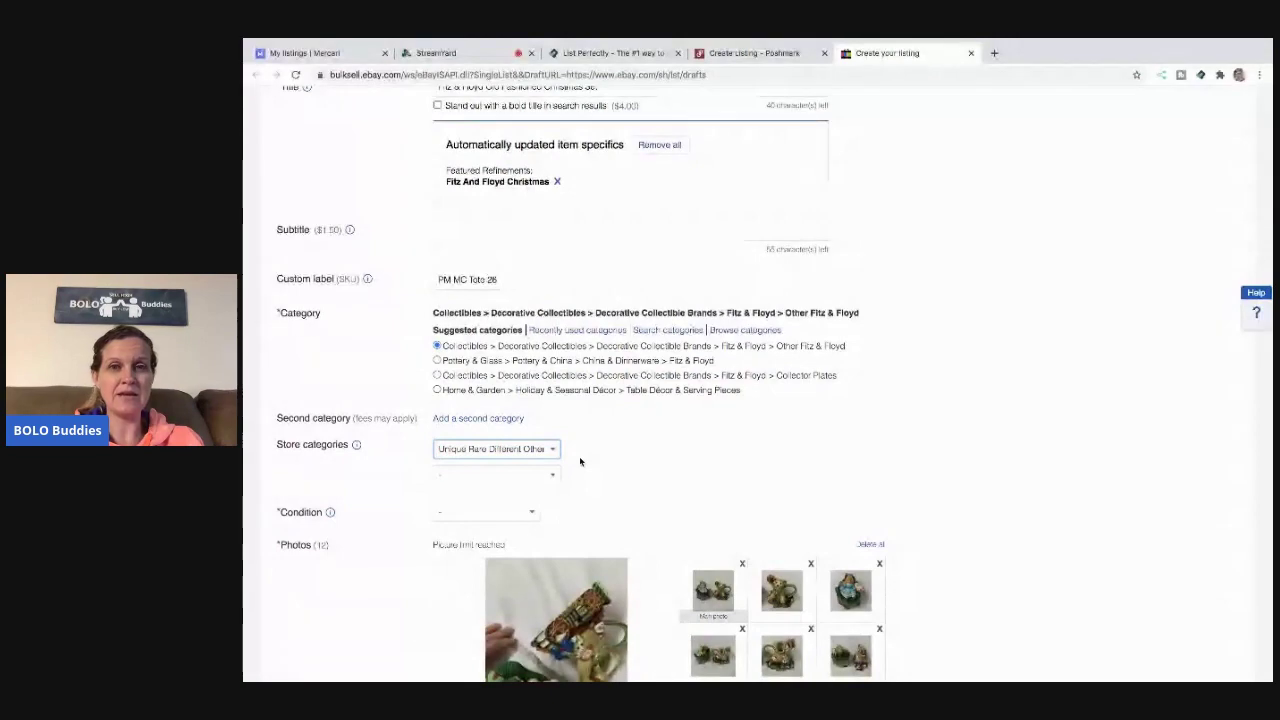
{"action": "left_click", "coordinate": [531, 516]}
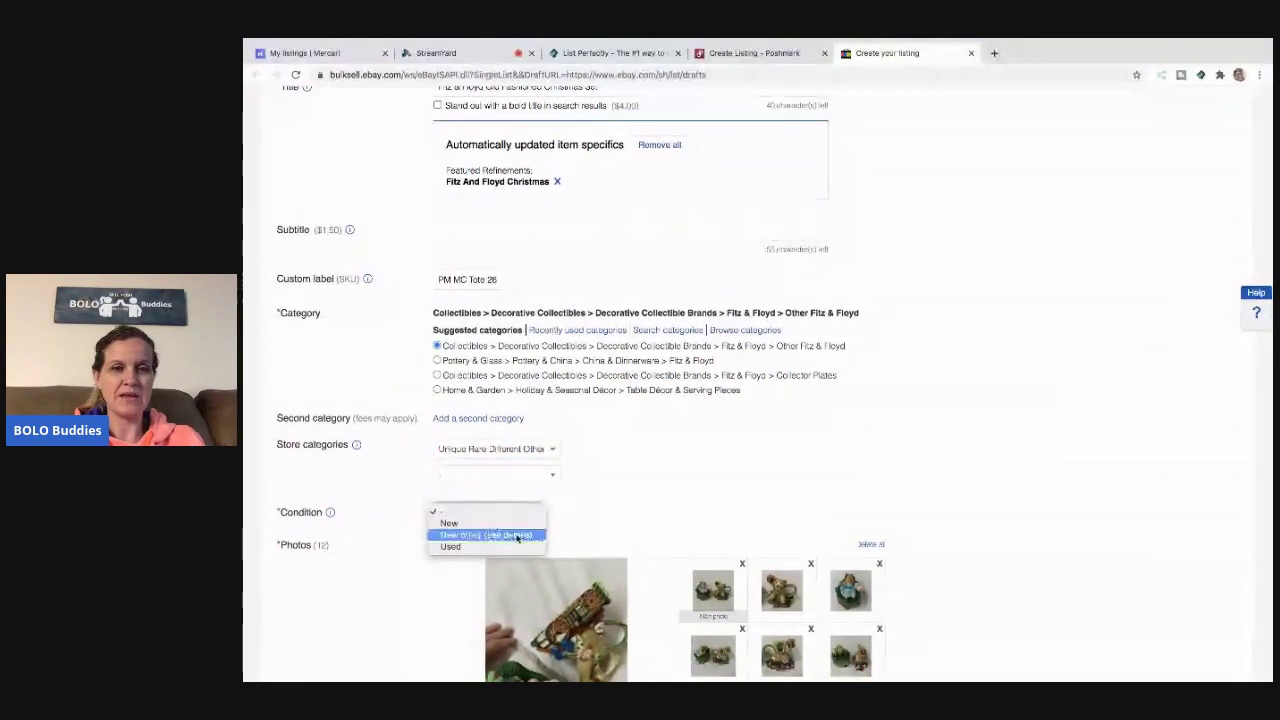
{"action": "left_click", "coordinate": [480, 546]}
Examine the eBay draft's photos, item specifics, description and selling details
{"action": "scroll", "coordinate": [729, 464], "scroll_direction": "down", "scroll_amount": 8}
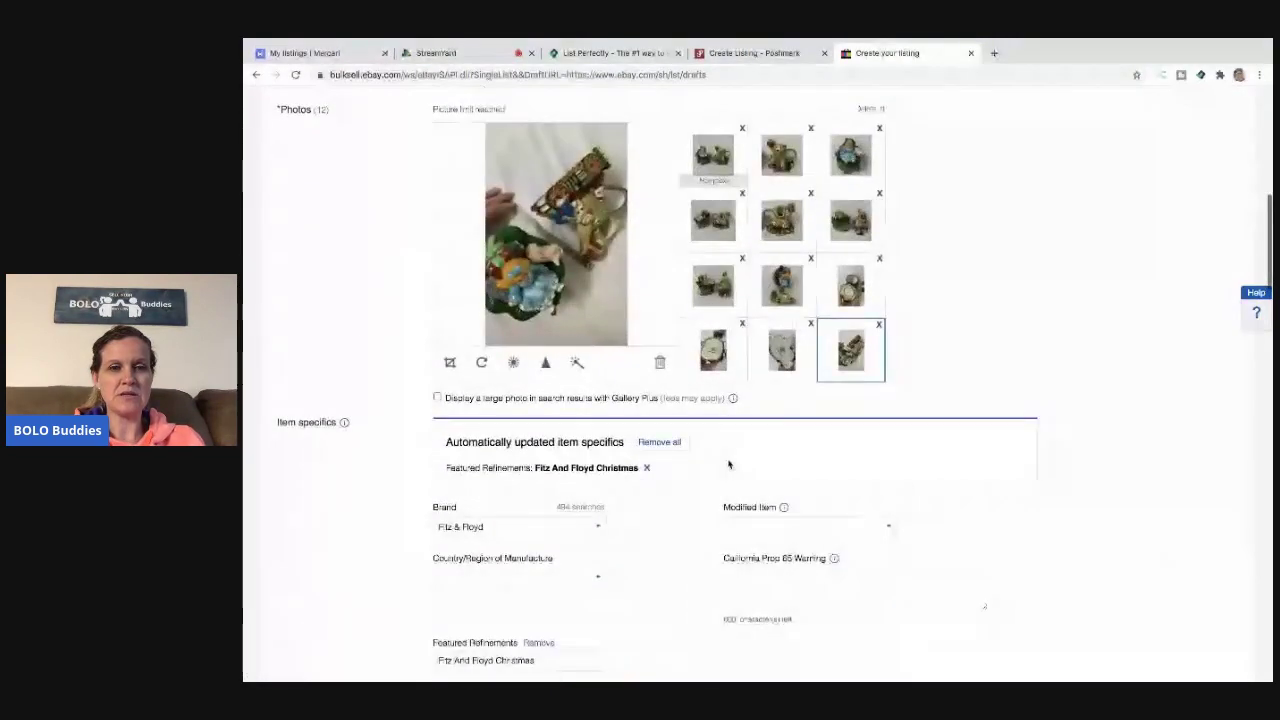
{"action": "scroll", "coordinate": [677, 460], "scroll_direction": "down", "scroll_amount": 2}
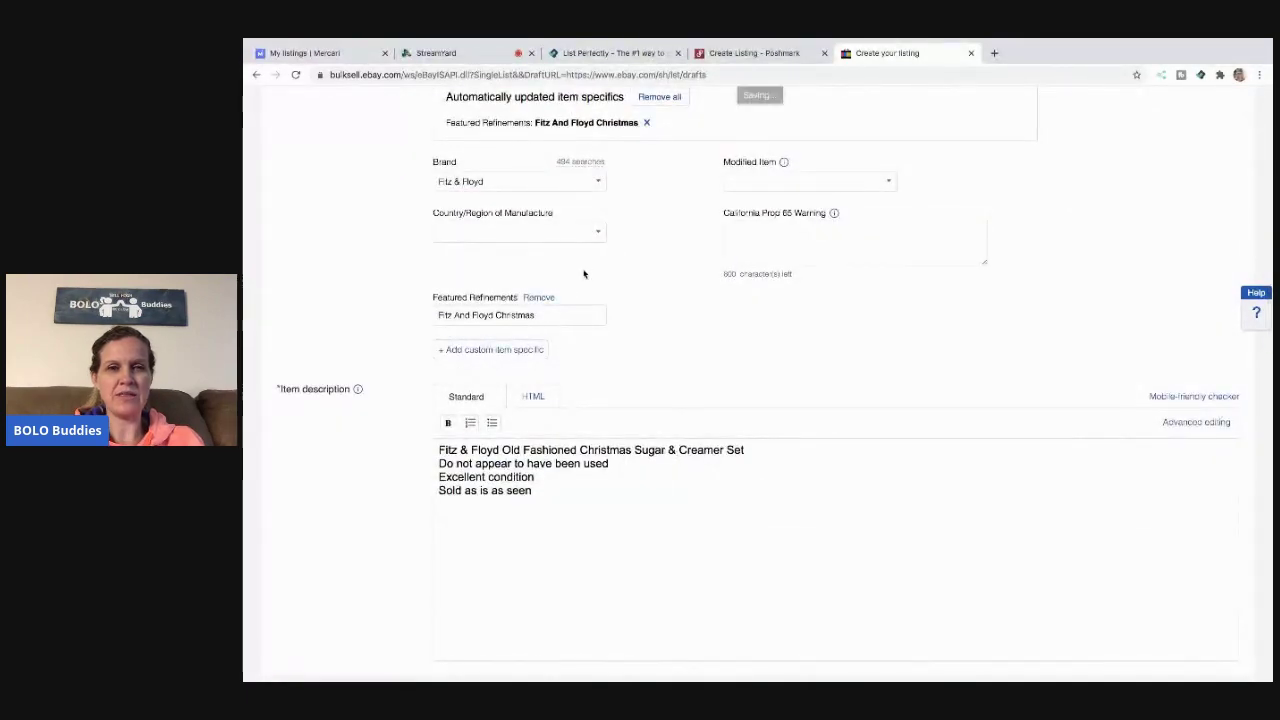
{"action": "scroll", "coordinate": [572, 480], "scroll_direction": "down", "scroll_amount": 5}
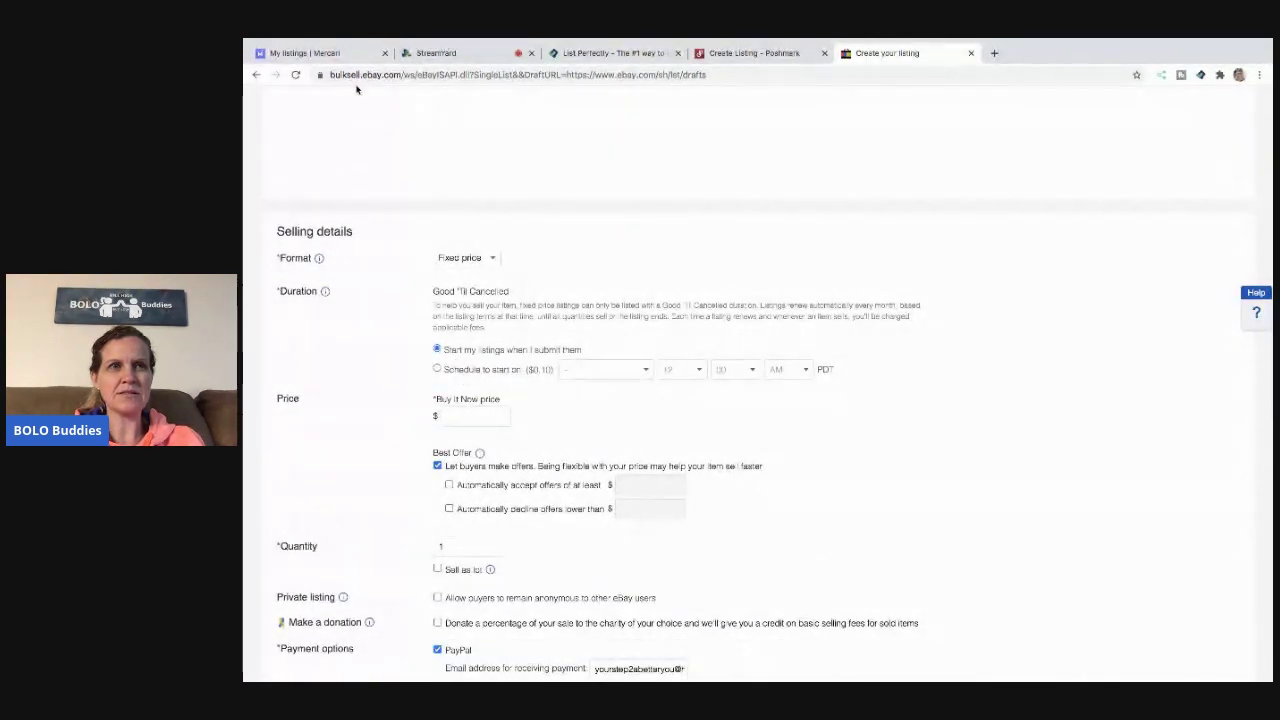
Look up the Fitz & Floyd Old Fashioned Christmas Set's price in the active Mercari listings and return to the Poshmark listing
{"action": "left_click", "coordinate": [327, 56]}
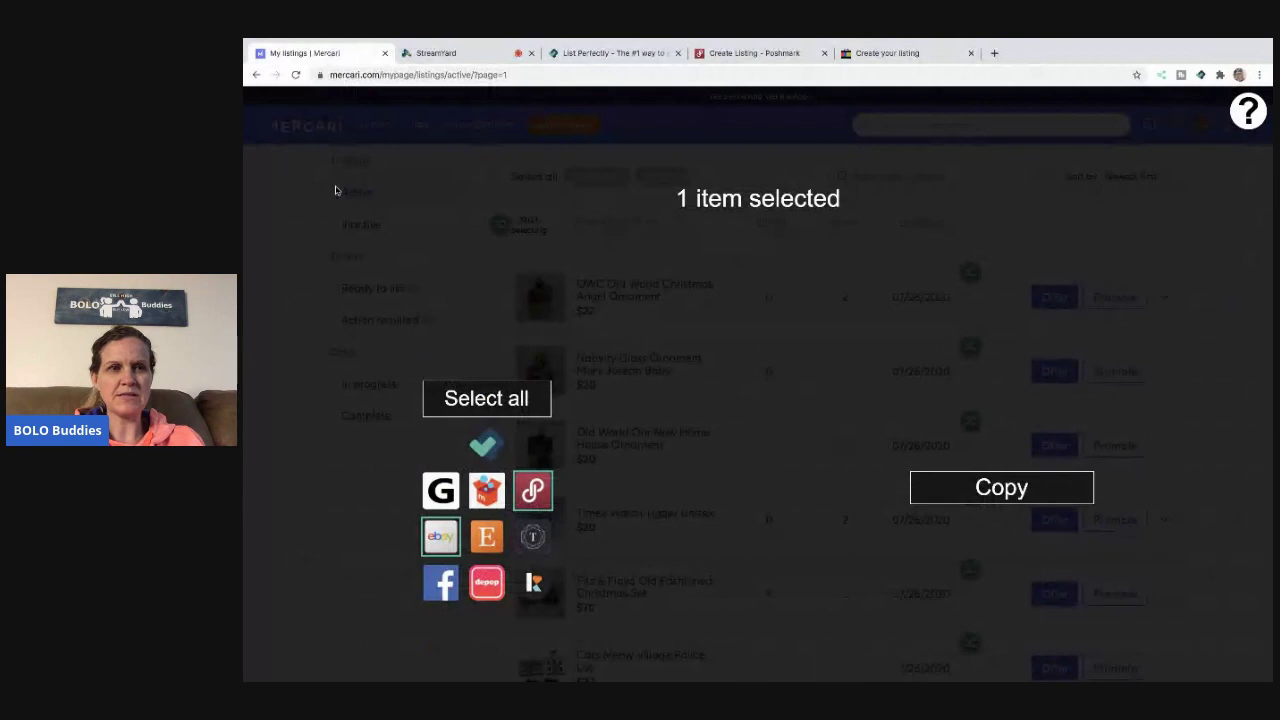
{"action": "left_click", "coordinate": [281, 315]}
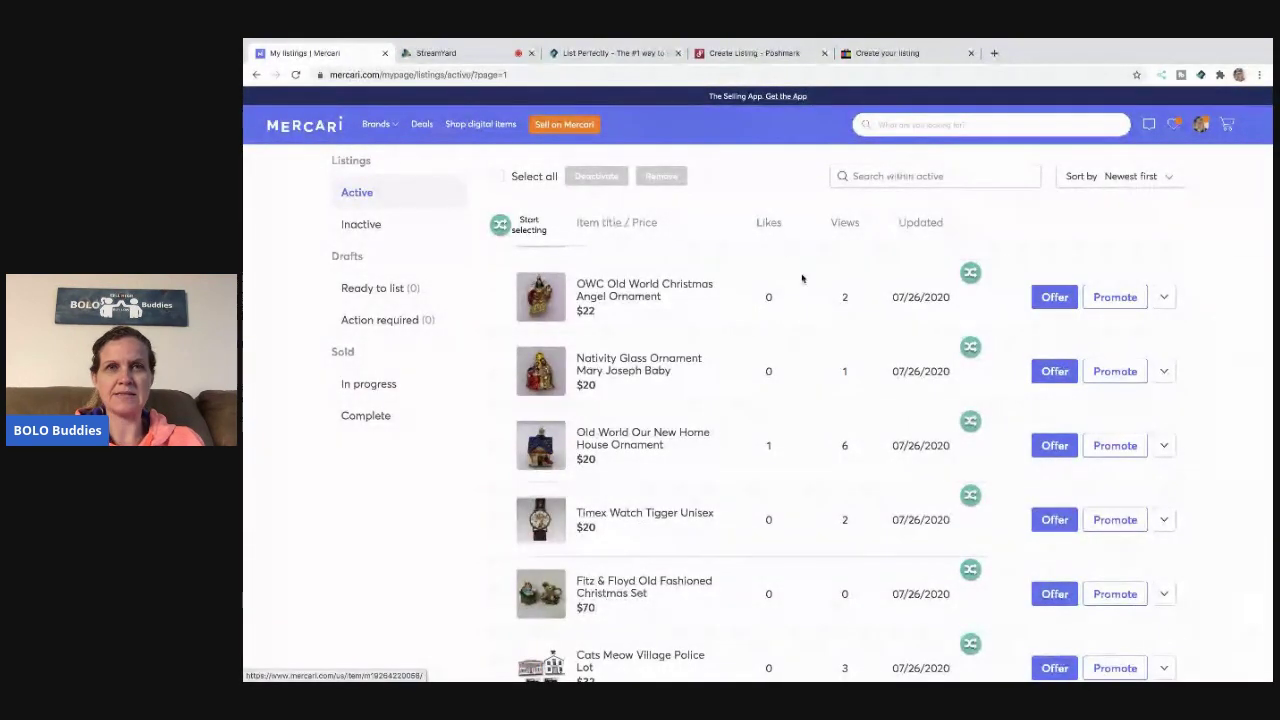
{"action": "left_click", "coordinate": [752, 53]}
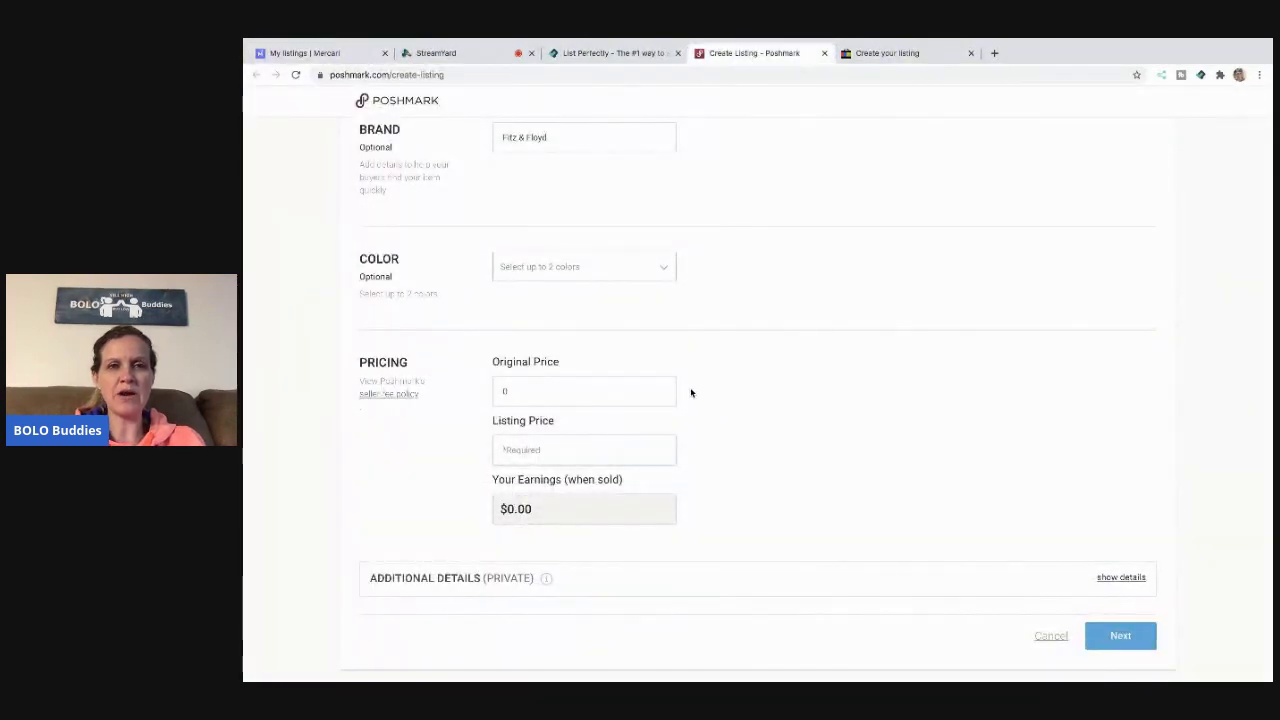
Set the Poshmark listing price to 70 and publish the Fitz & Floyd set there
{"action": "left_click", "coordinate": [596, 449]}
{"action": "type", "text": "65"}
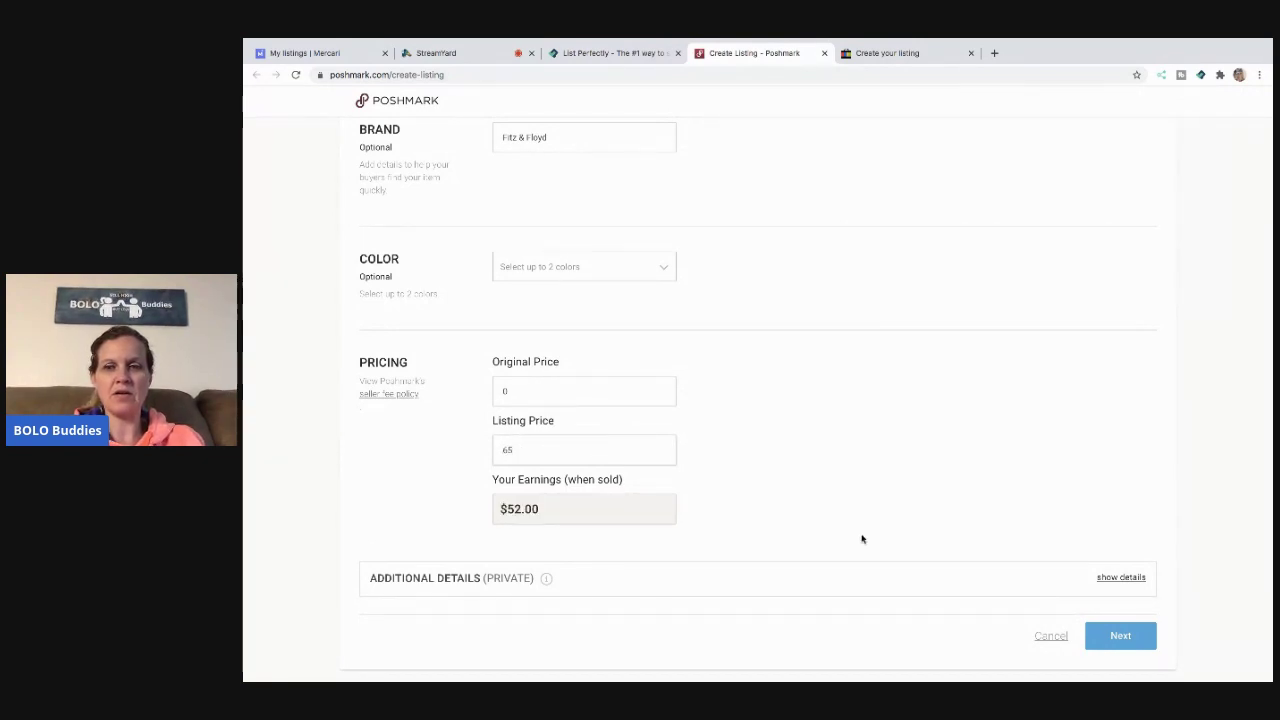
{"action": "key", "text": "BackSpace"}
{"action": "key", "text": "BackSpace"}
{"action": "type", "text": "70"}
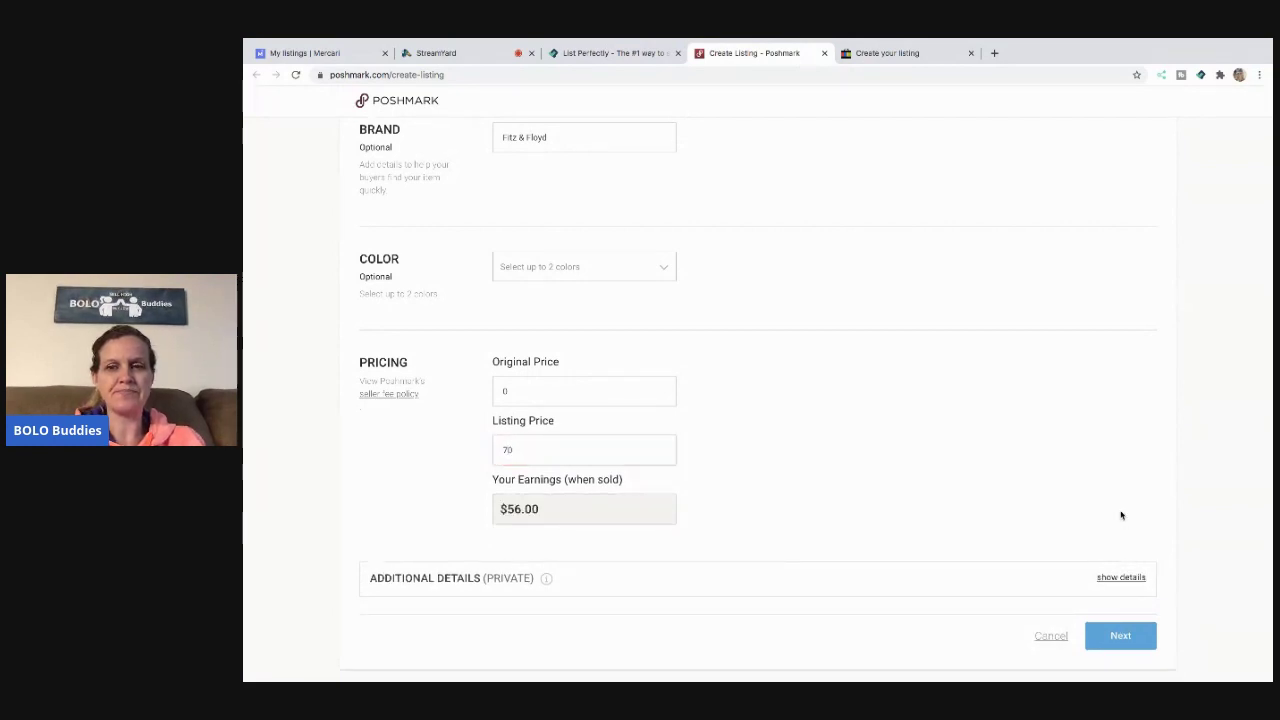
{"action": "left_click", "coordinate": [1121, 637]}
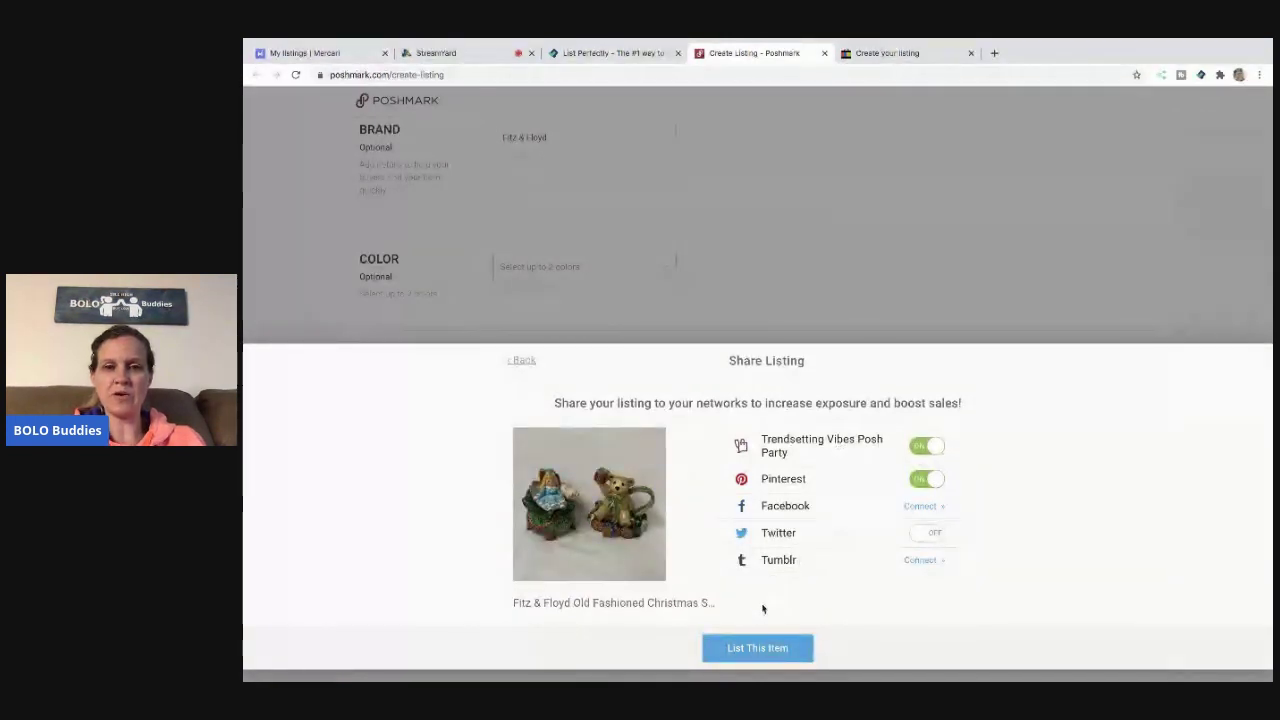
{"action": "left_click", "coordinate": [752, 645]}
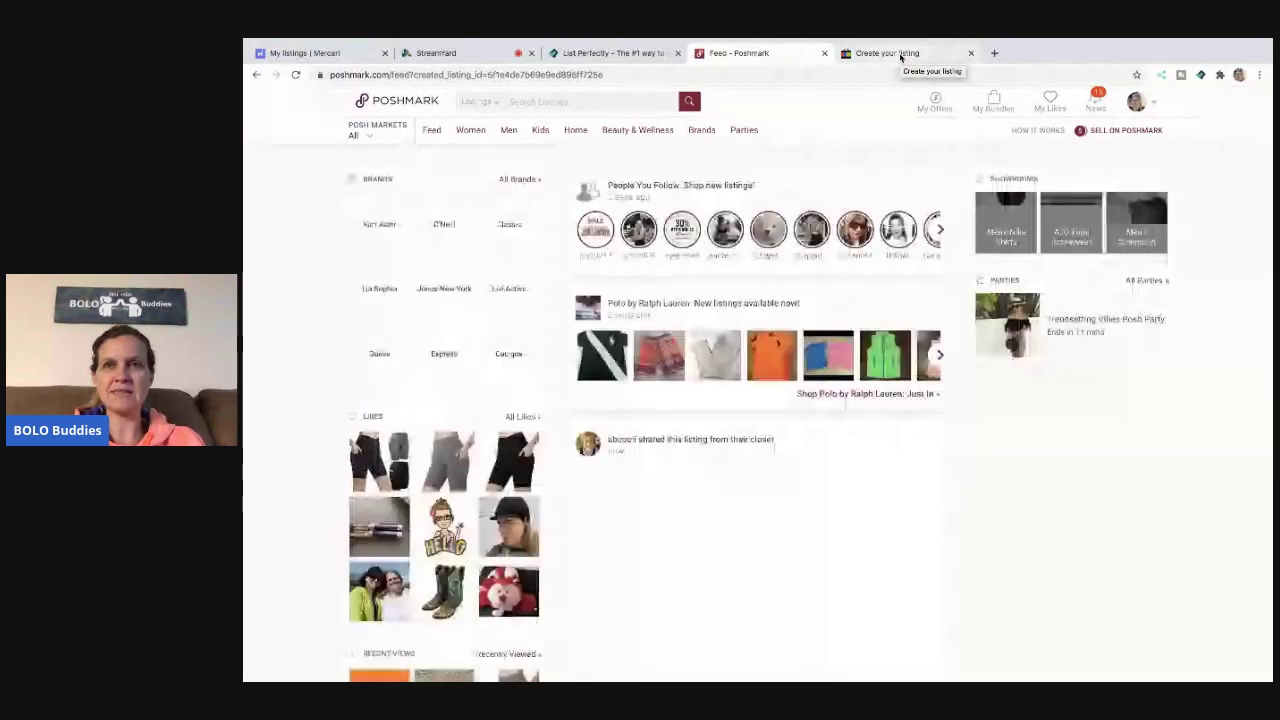
Switch to the eBay draft and set its Buy It Now price to $70
{"action": "left_click", "coordinate": [900, 55]}
{"action": "scroll", "coordinate": [711, 286], "scroll_direction": "up", "scroll_amount": 3}
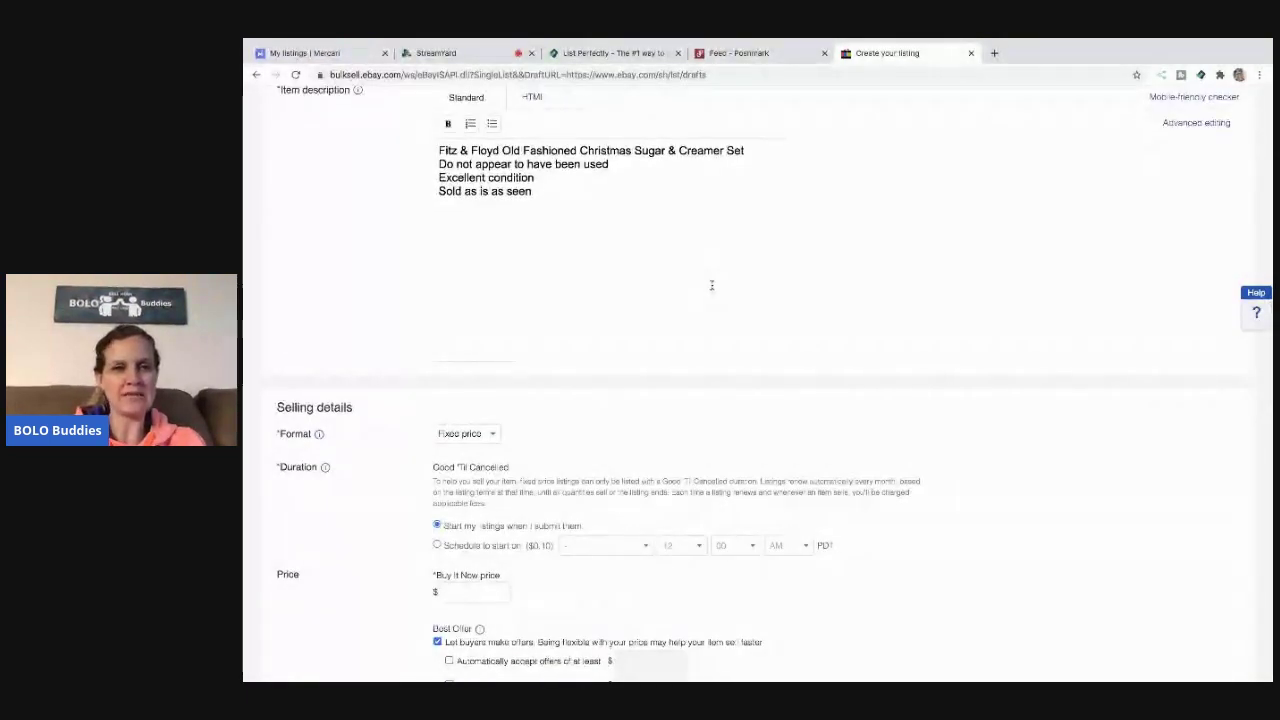
{"action": "scroll", "coordinate": [711, 286], "scroll_direction": "up", "scroll_amount": 3}
{"action": "scroll", "coordinate": [711, 286], "scroll_direction": "down", "scroll_amount": 4}
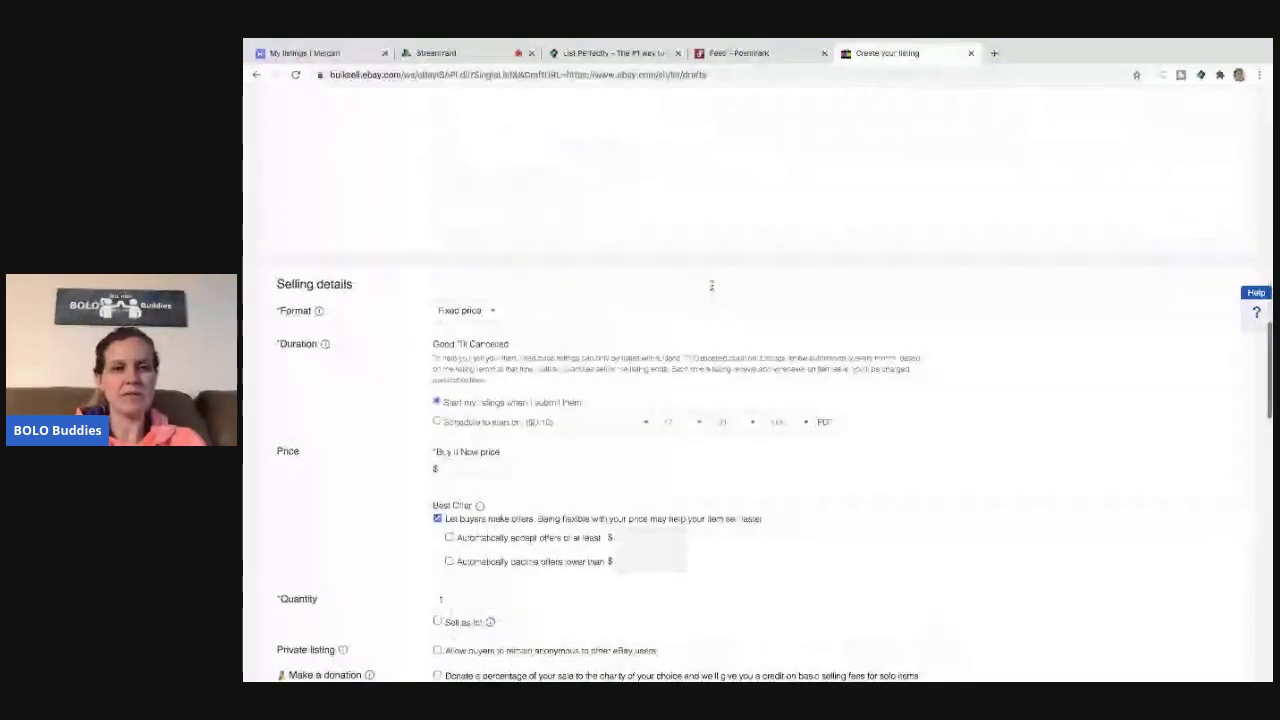
{"action": "left_click", "coordinate": [470, 469]}
{"action": "type", "text": "70"}
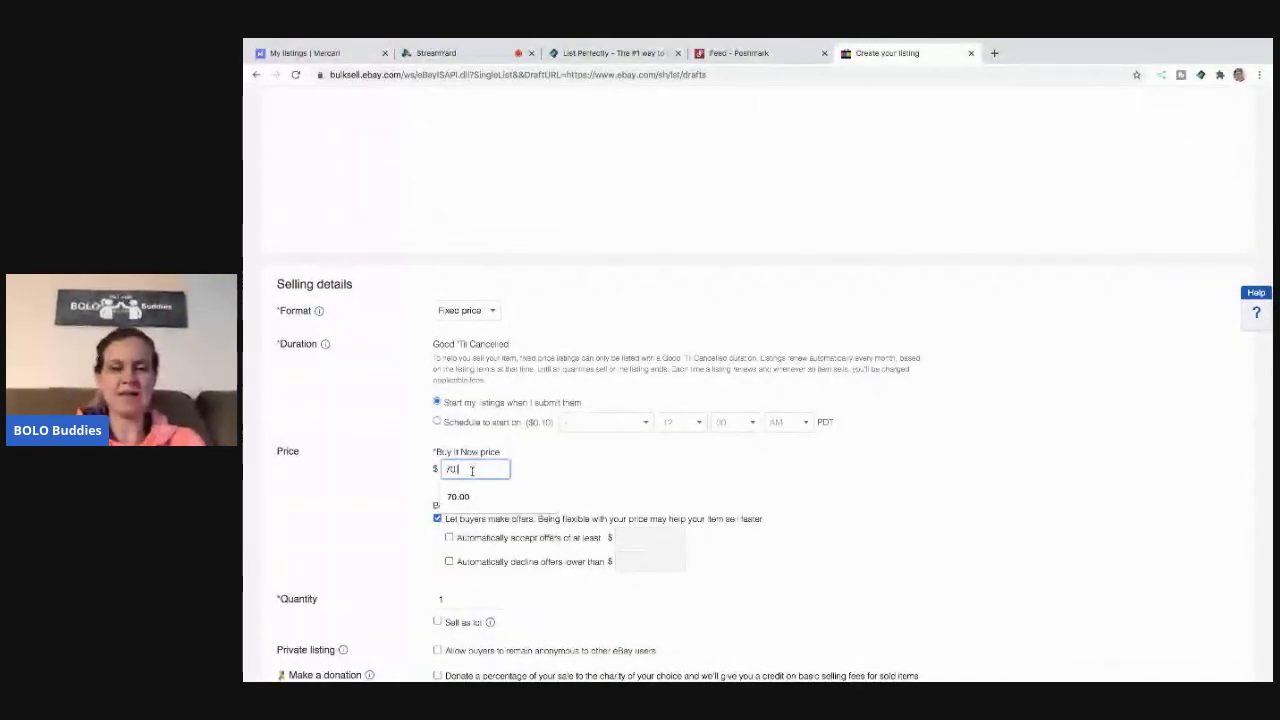
{"action": "type", "text": ".0"}
Make USPS Priority Mail (1 to 3 business days) the eBay draft's only domestic shipping service
{"action": "scroll", "coordinate": [672, 476], "scroll_direction": "down", "scroll_amount": 5}
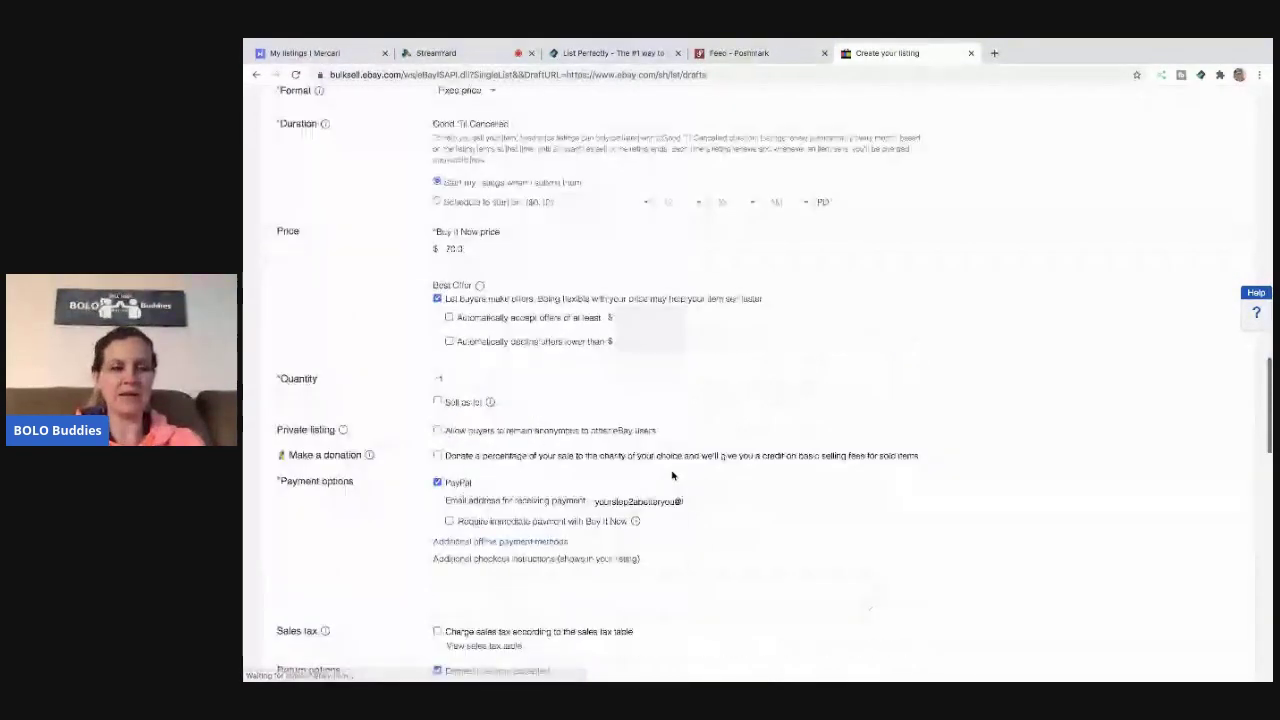
{"action": "scroll", "coordinate": [672, 476], "scroll_direction": "down", "scroll_amount": 3}
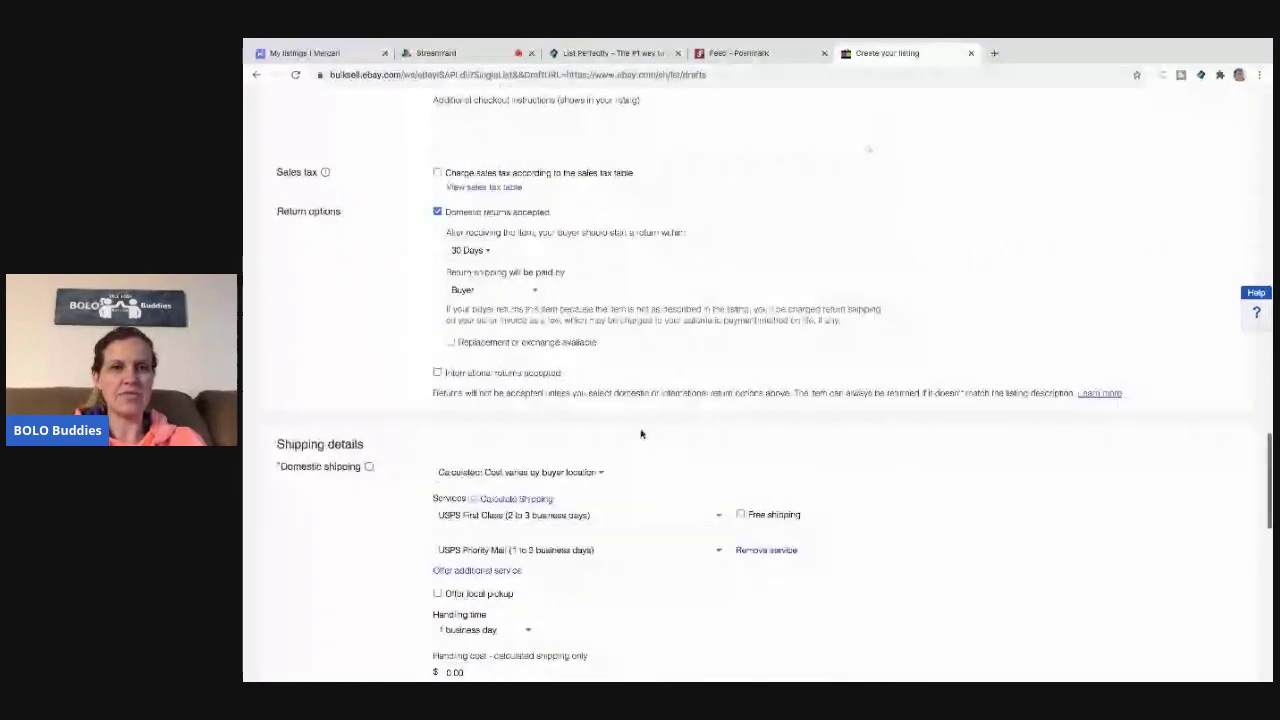
{"action": "left_click", "coordinate": [519, 517]}
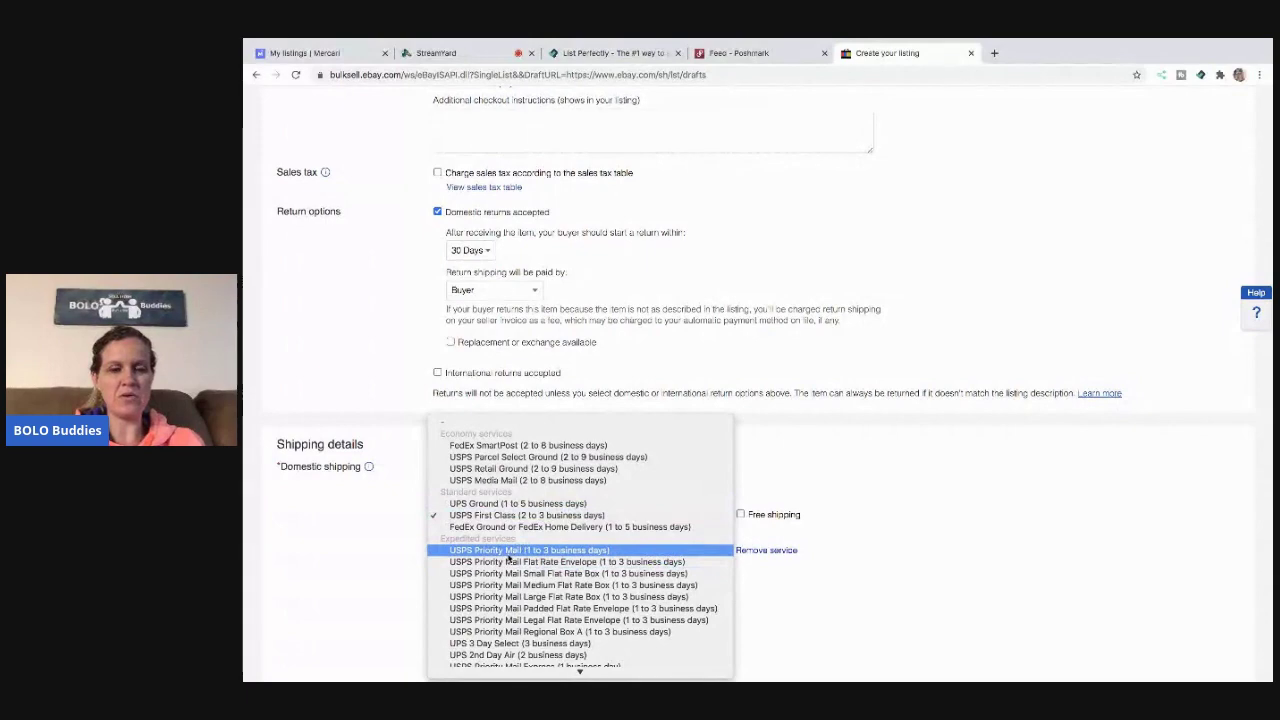
{"action": "left_click", "coordinate": [510, 551]}
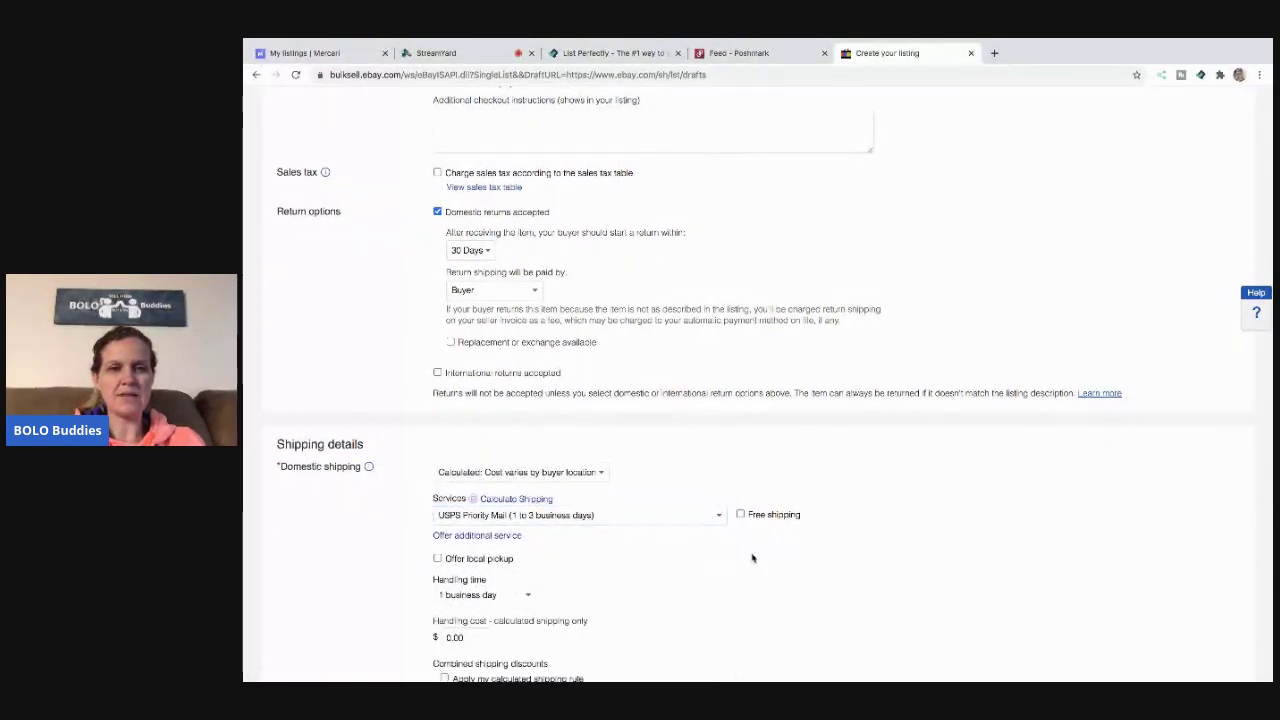
Enter package dimensions of 10 x 8 x 6 in and a weight of 4 lbs, and try applying the combined shipping discount rules
{"action": "scroll", "coordinate": [752, 558], "scroll_direction": "down", "scroll_amount": 3}
{"action": "left_click", "coordinate": [601, 566]}
{"action": "type", "text": "10"}
{"action": "key", "text": "Tab"}
{"action": "type", "text": "8"}
{"action": "key", "text": "Tab"}
{"action": "key", "text": "Tab"}
{"action": "key", "text": "Tab"}
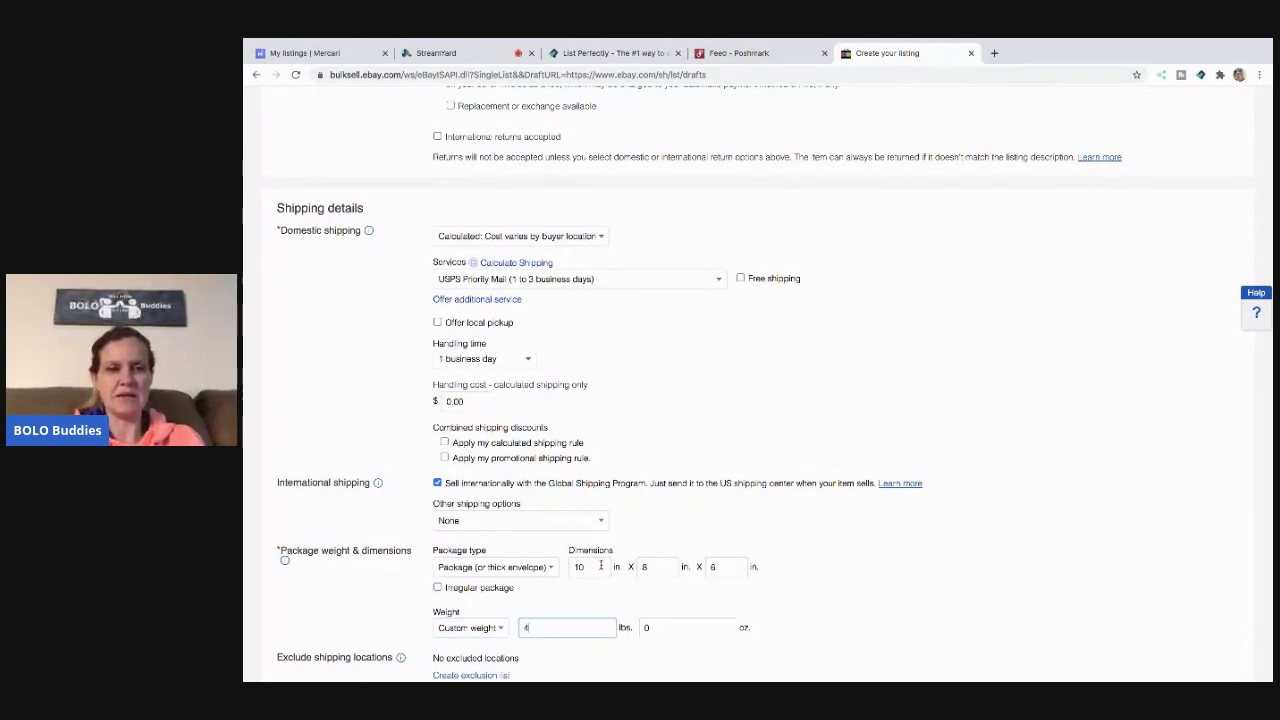
{"action": "left_click", "coordinate": [445, 458]}
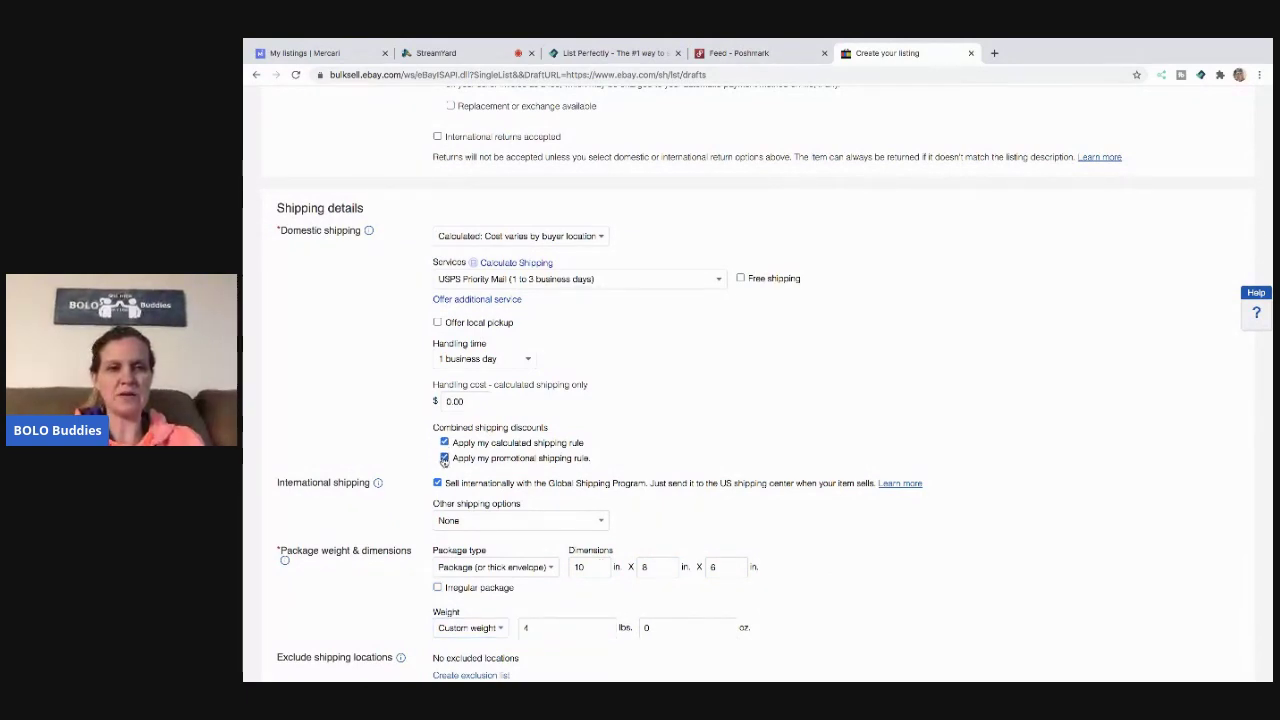
Promote the eBay listing at a 1% ad rate in the default campaign and list the item
{"action": "scroll", "coordinate": [717, 383], "scroll_direction": "down", "scroll_amount": 1}
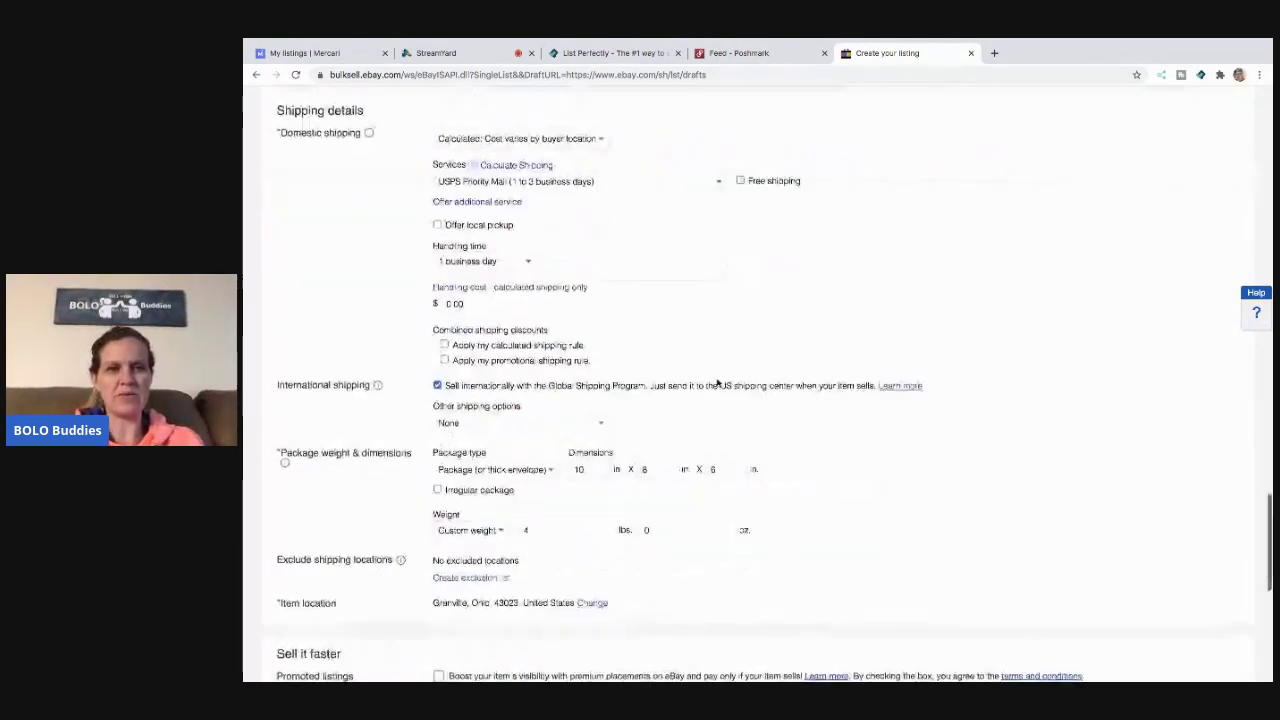
{"action": "scroll", "coordinate": [623, 428], "scroll_direction": "down", "scroll_amount": 2}
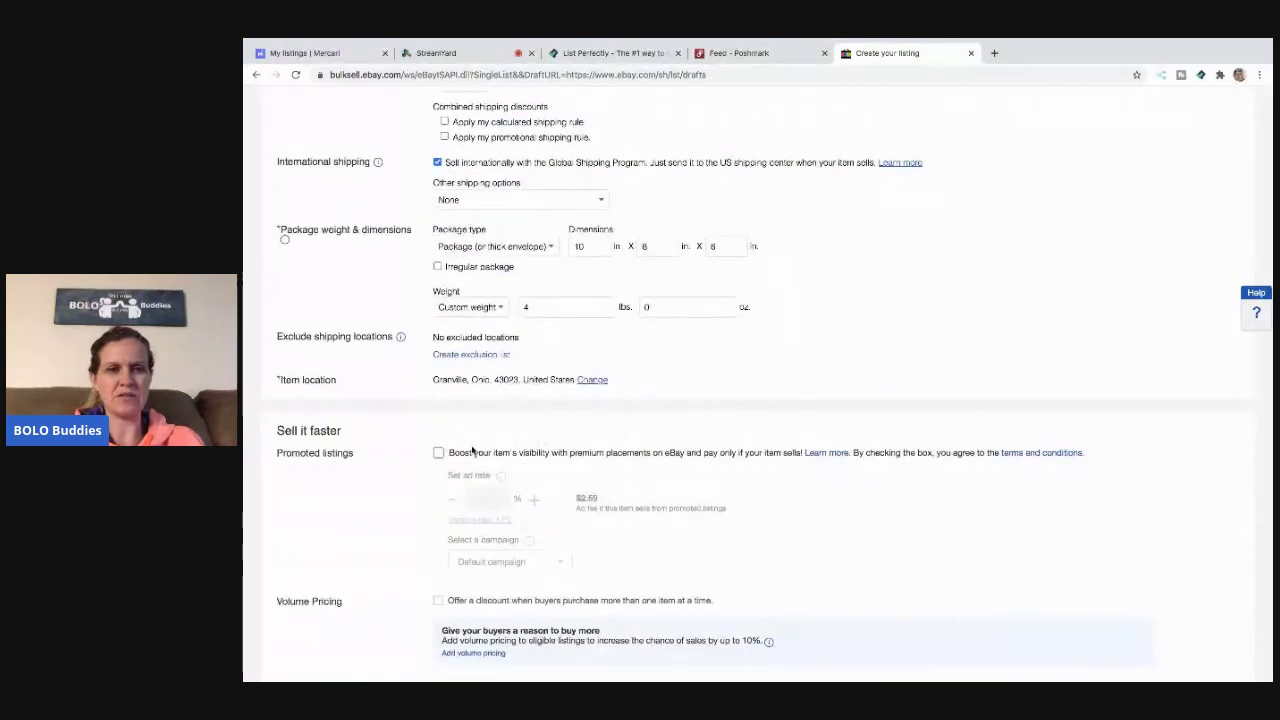
{"action": "left_click", "coordinate": [438, 453]}
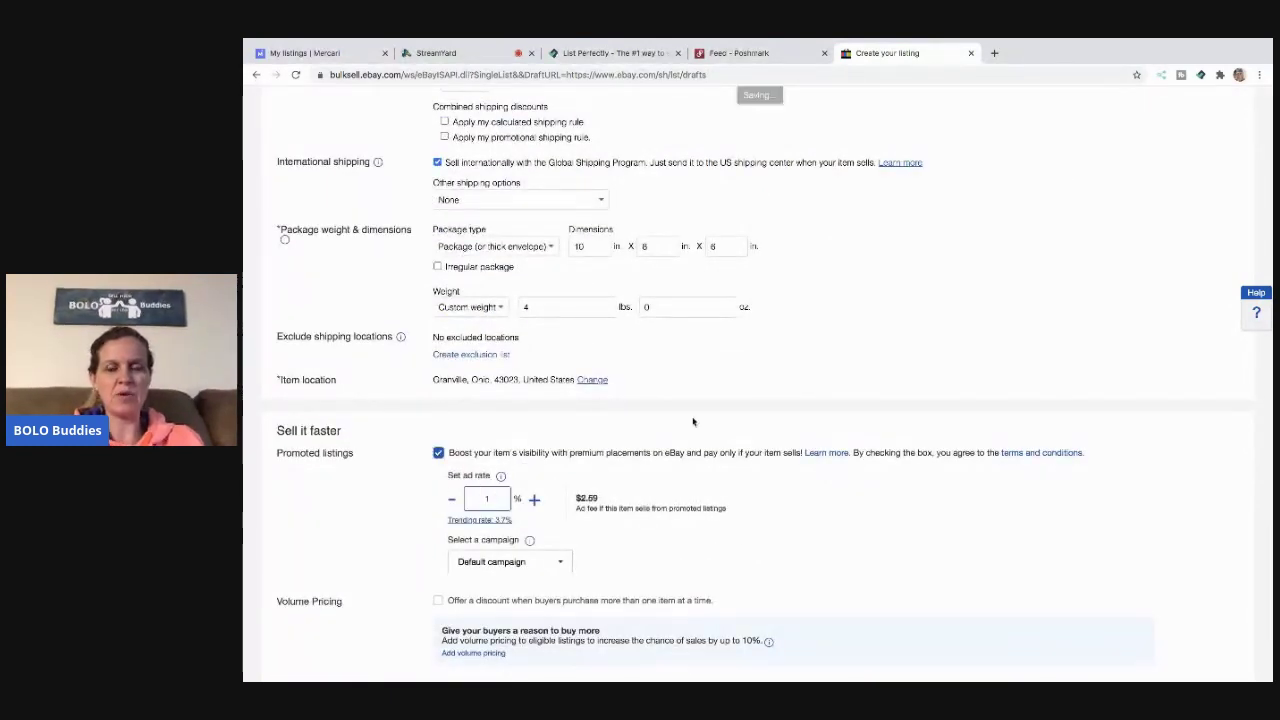
{"action": "type", "text": "1"}
{"action": "scroll", "coordinate": [726, 413], "scroll_direction": "down", "scroll_amount": 3}
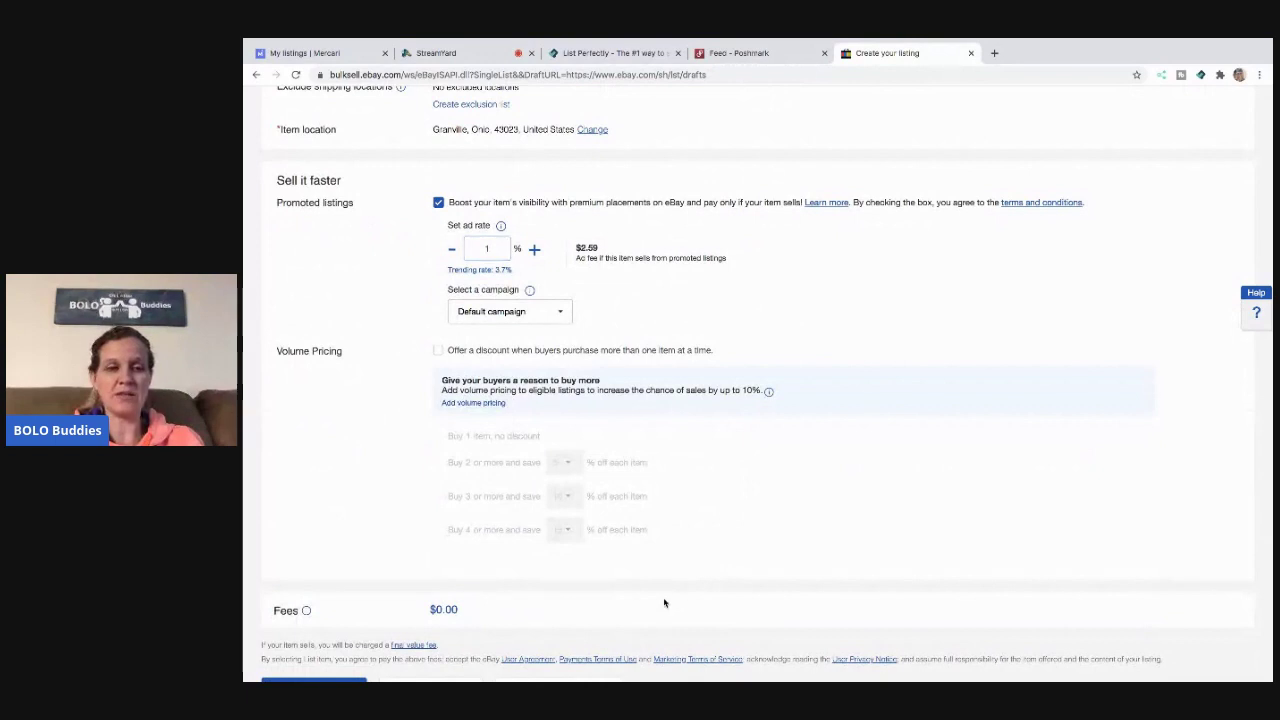
{"action": "scroll", "coordinate": [664, 603], "scroll_direction": "down", "scroll_amount": 1}
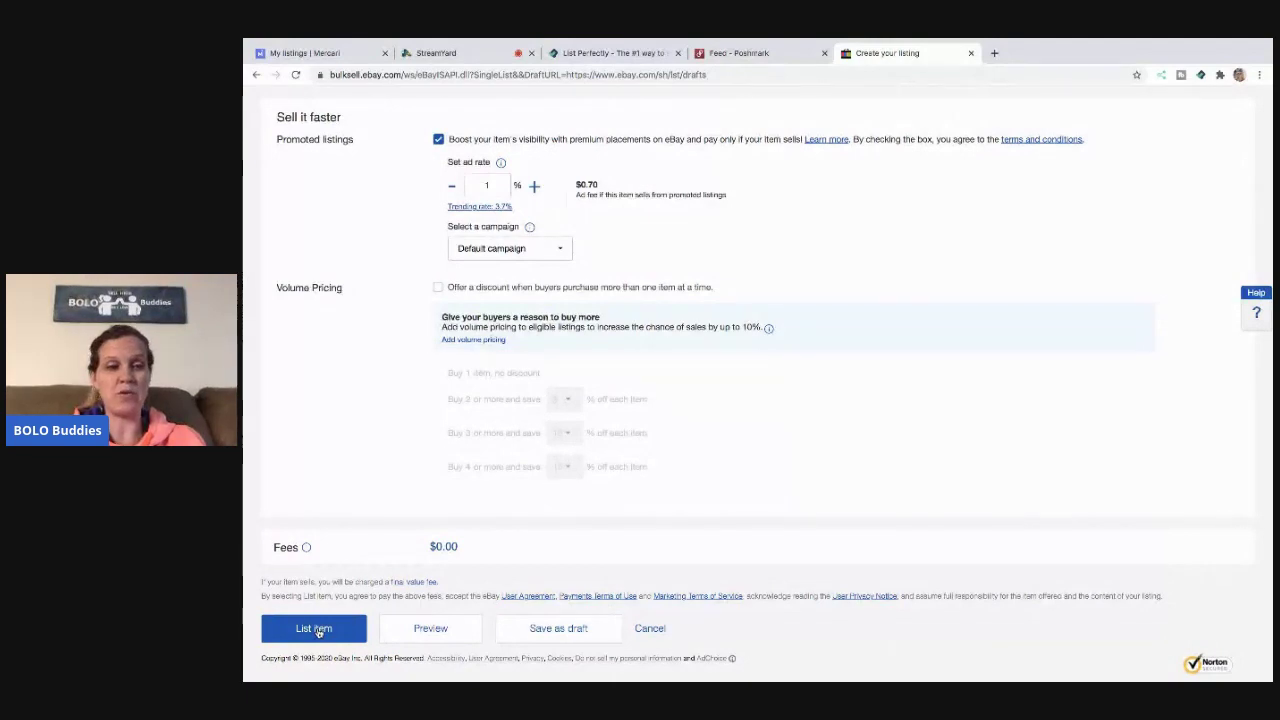
{"action": "left_click", "coordinate": [321, 629]}
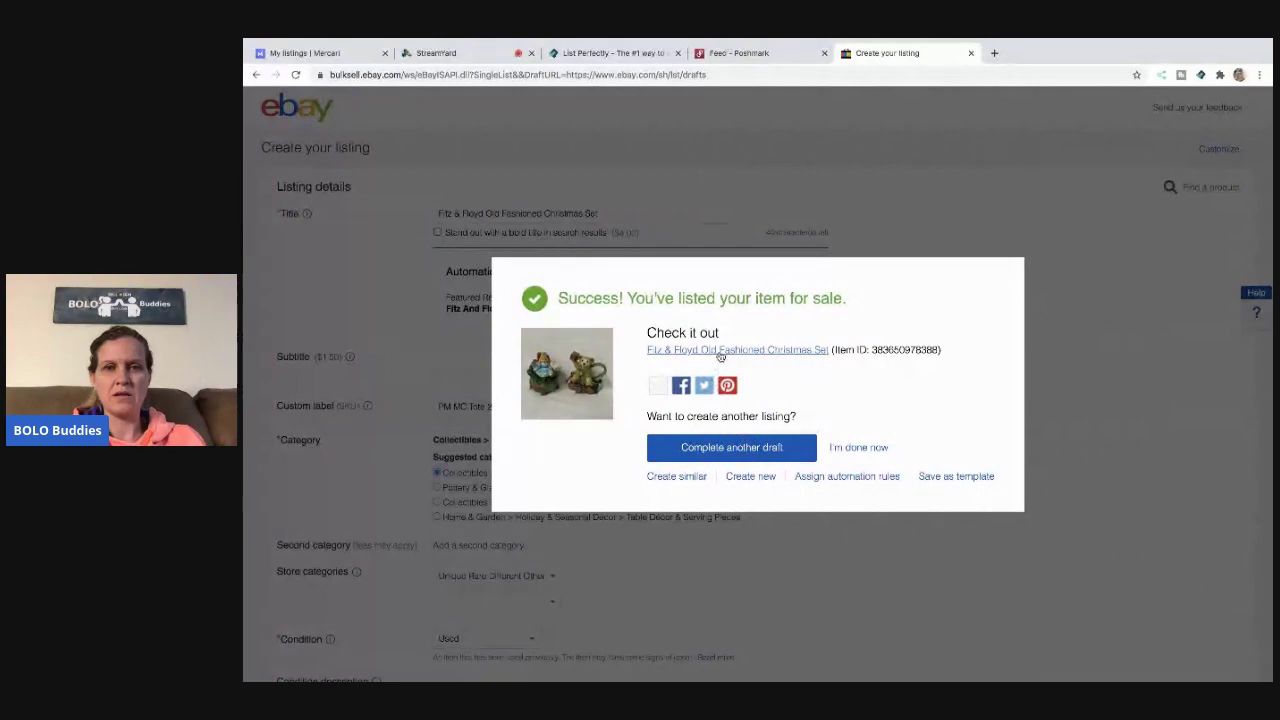
Open the published eBay listing for revision and save its main photo with brightness 70 and contrast 65
{"action": "left_click", "coordinate": [720, 352]}
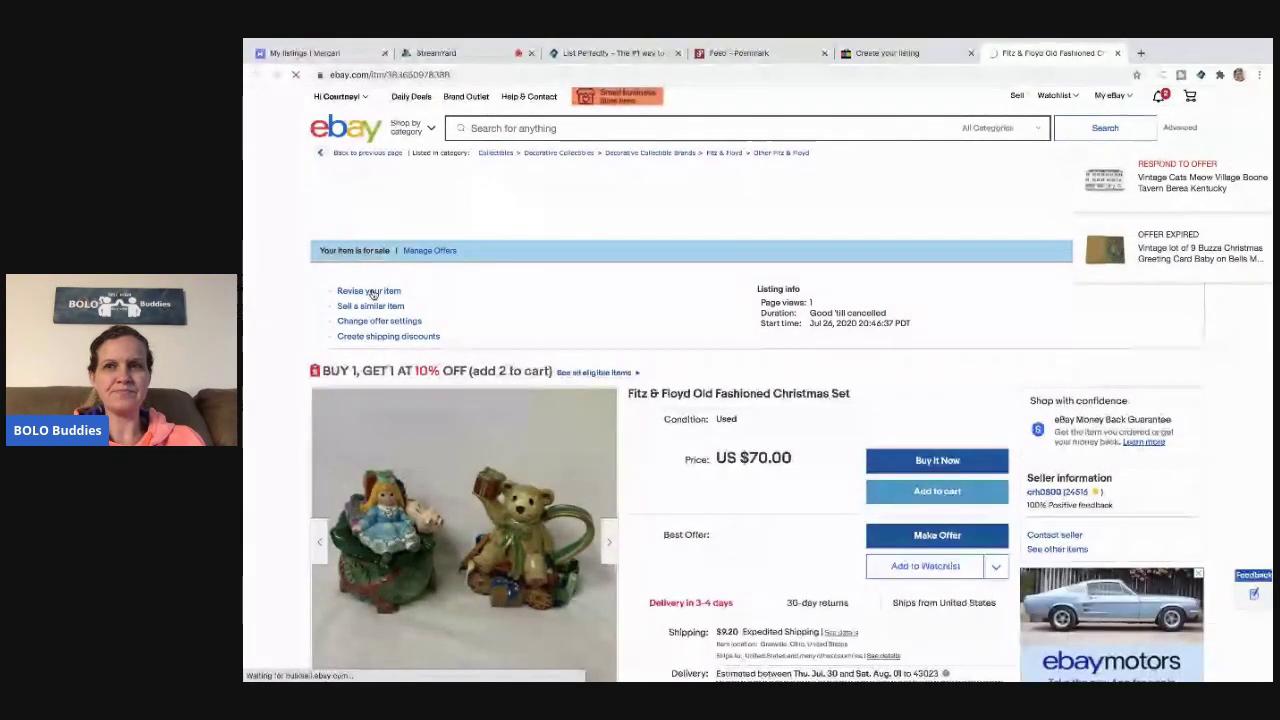
{"action": "left_click", "coordinate": [371, 291]}
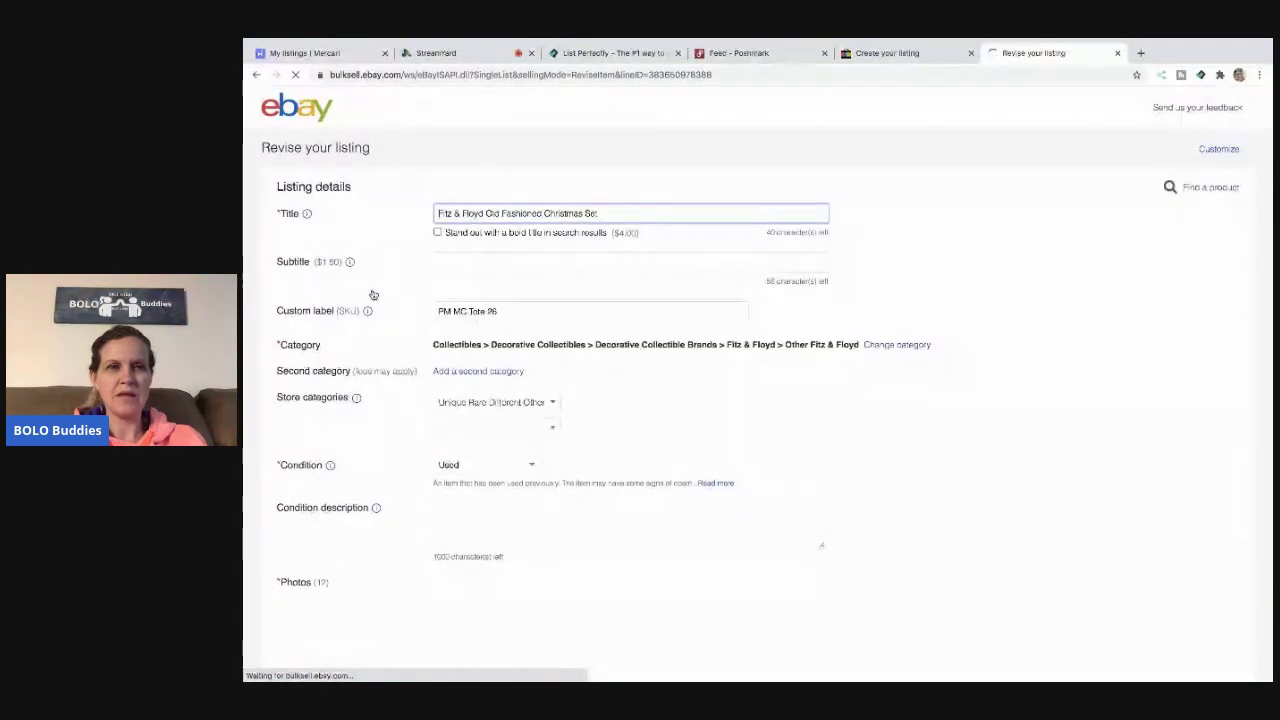
{"action": "scroll", "coordinate": [634, 360], "scroll_direction": "down", "scroll_amount": 3}
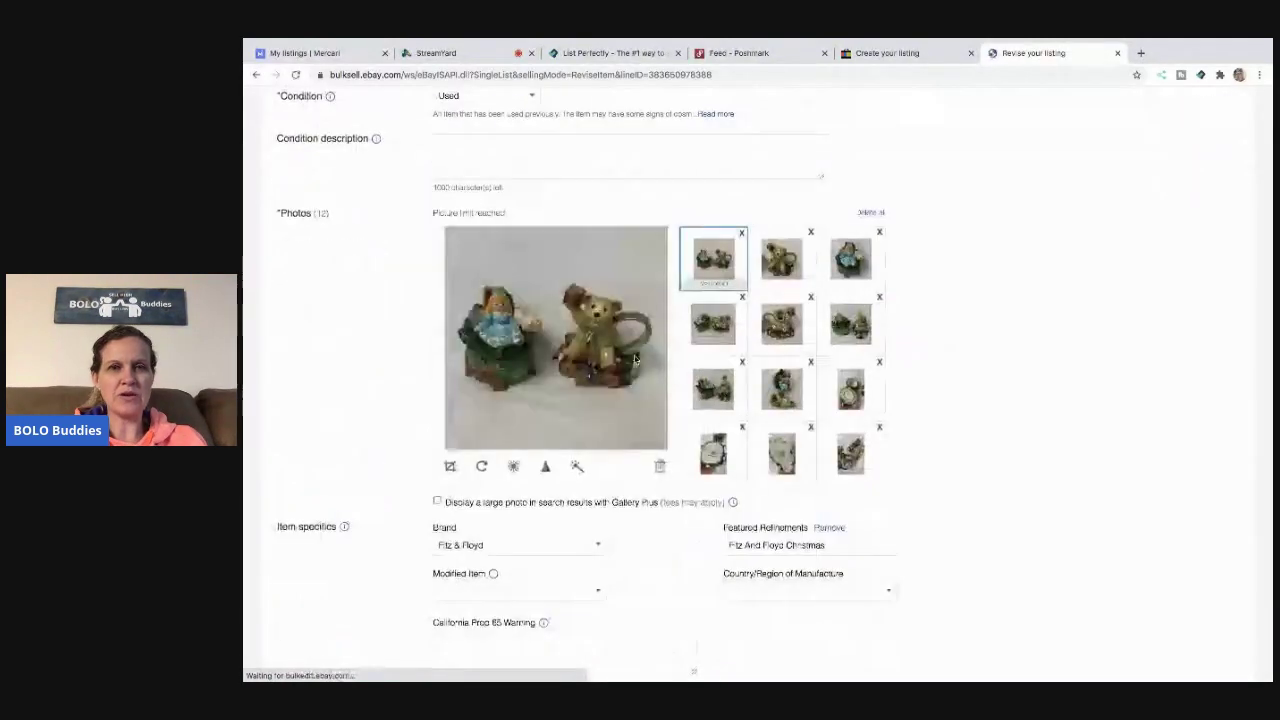
{"action": "left_click", "coordinate": [513, 467]}
{"action": "left_click_drag", "start_coordinate": [557, 428], "coordinate": [599, 424]}
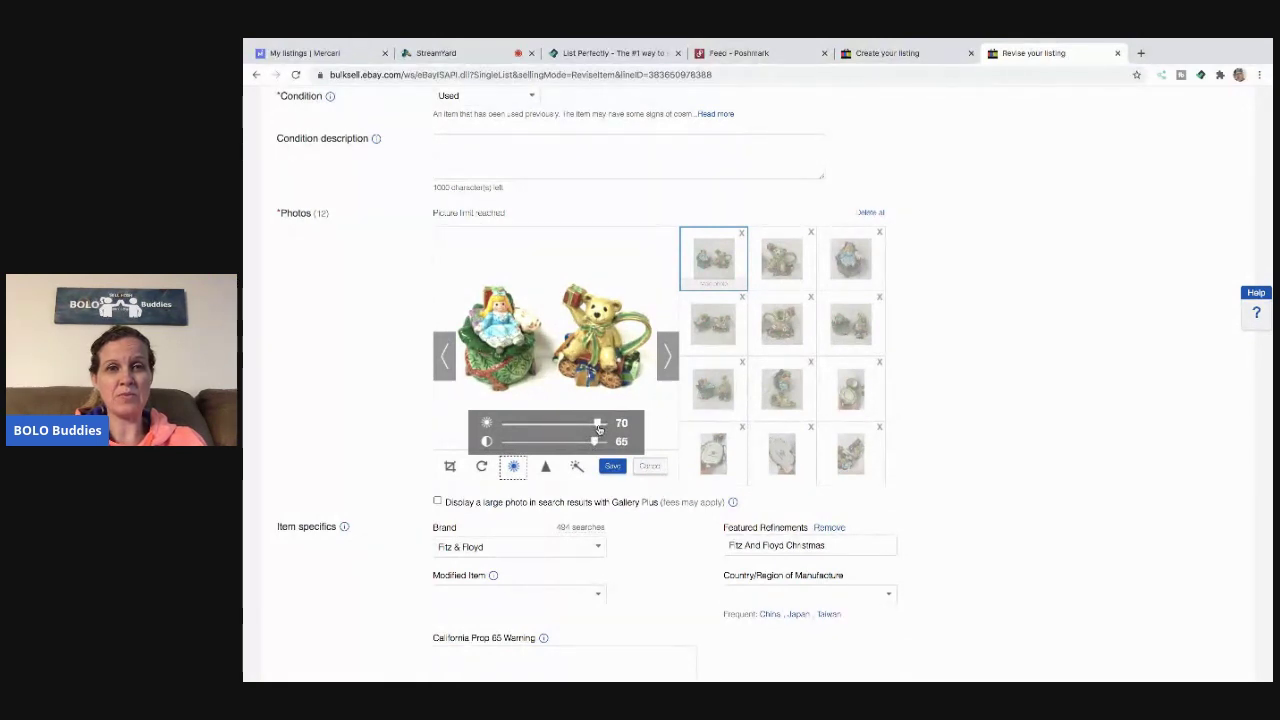
{"action": "left_click", "coordinate": [608, 466]}
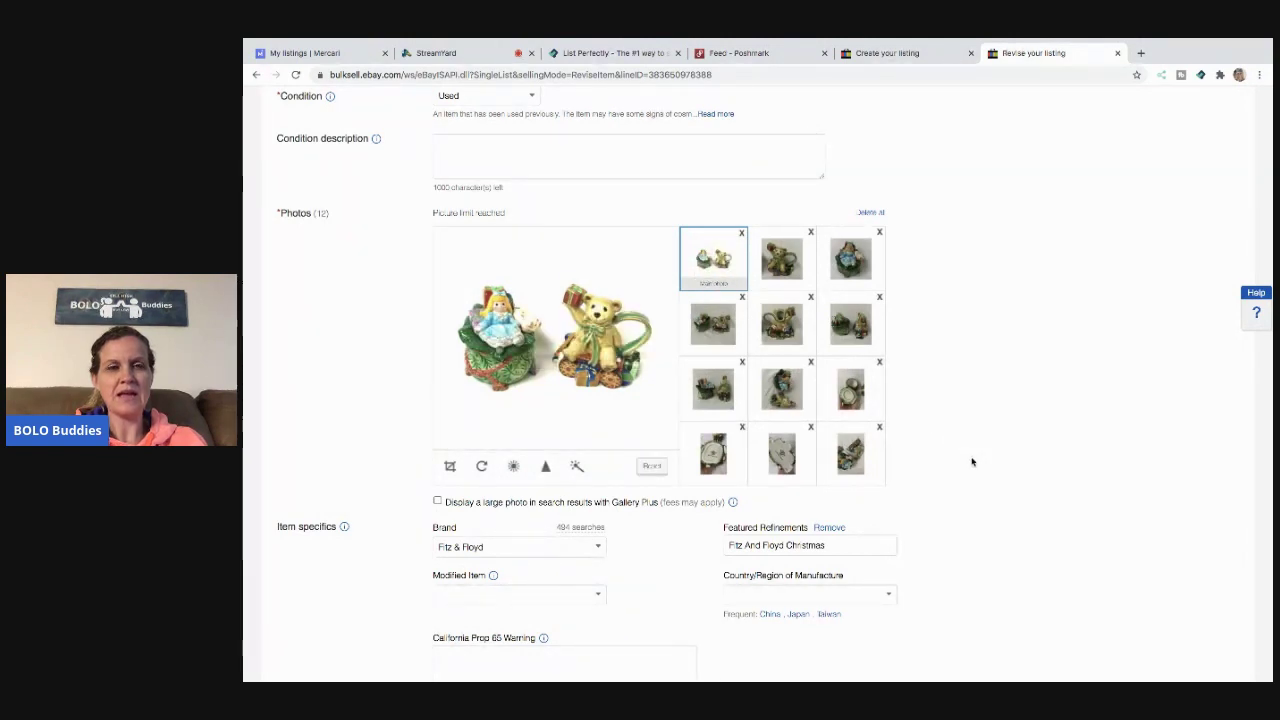
Compare the edited main photo with the second and third photos, and submit the eBay listing update
{"action": "left_click", "coordinate": [789, 261]}
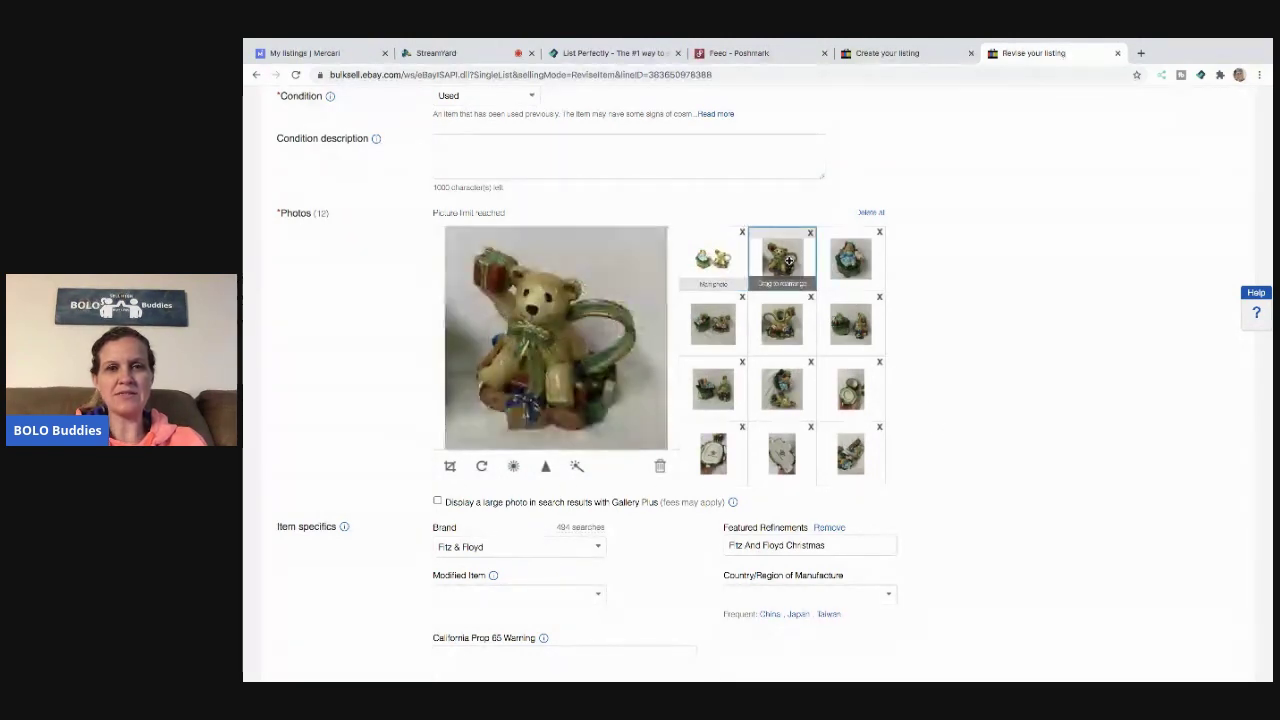
{"action": "left_click", "coordinate": [845, 256]}
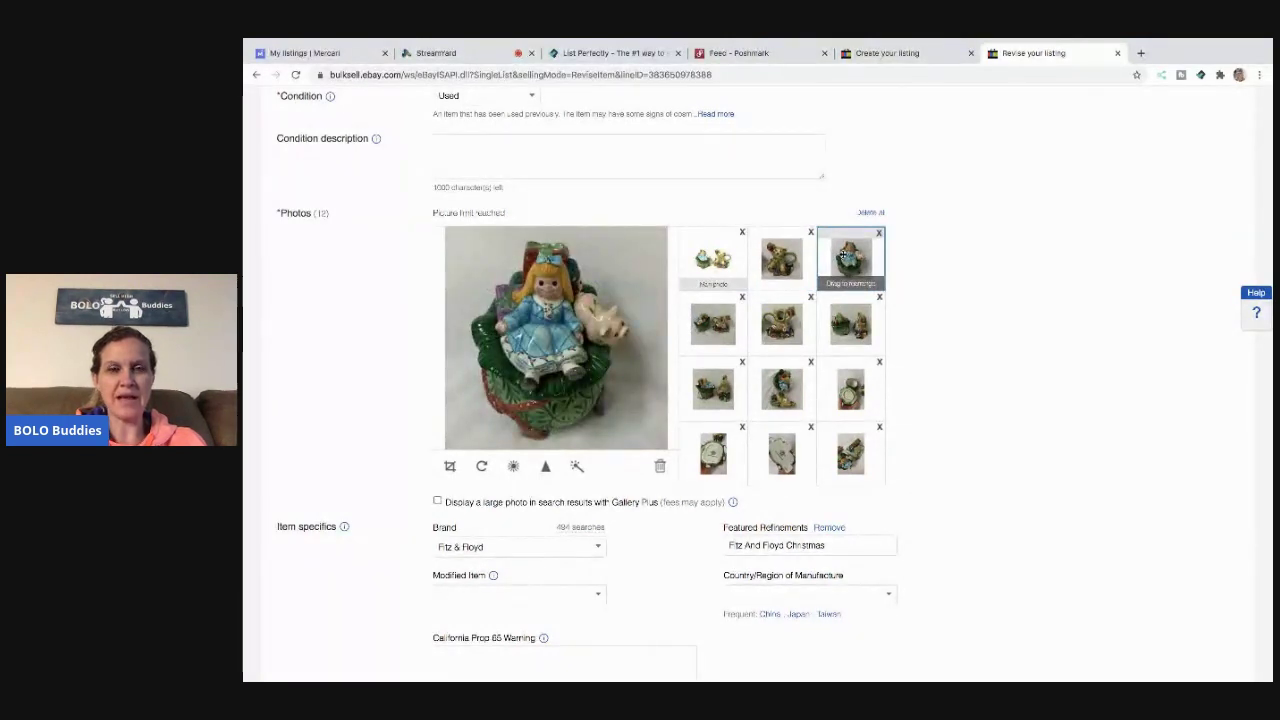
{"action": "left_click", "coordinate": [713, 258]}
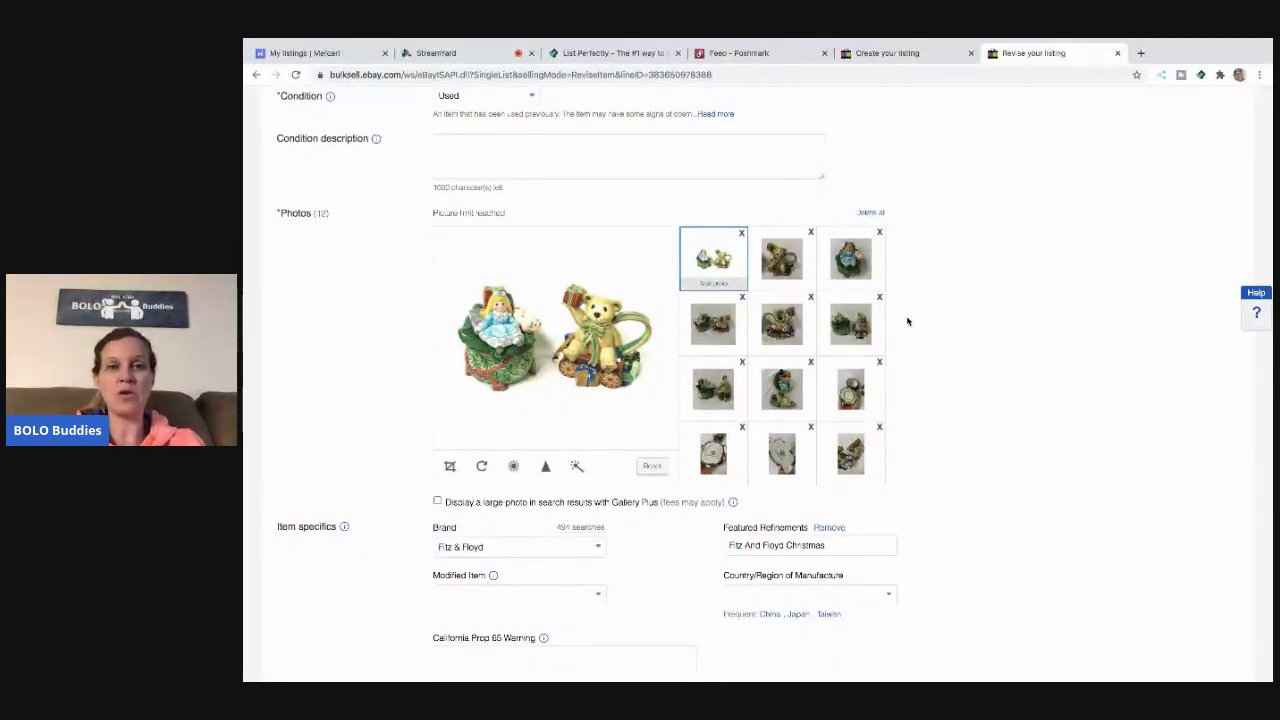
{"action": "scroll", "coordinate": [908, 321], "scroll_direction": "down", "scroll_amount": 20}
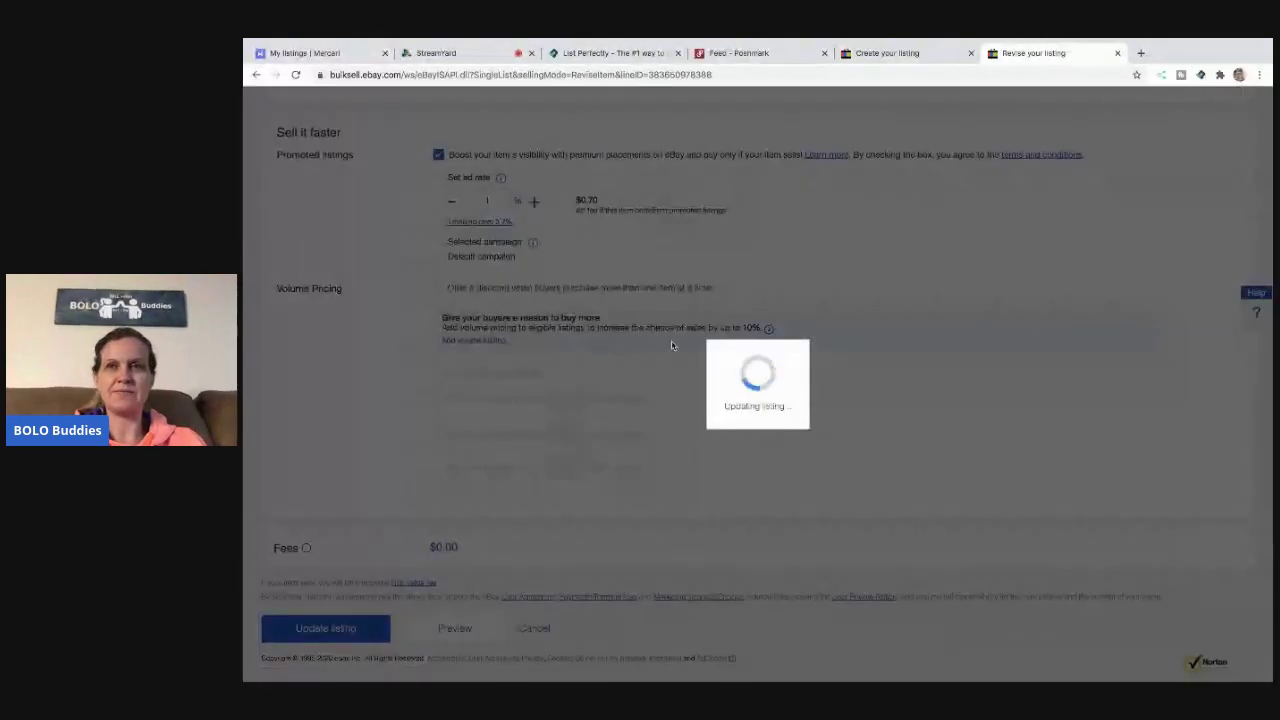
Close the eBay and Poshmark pages and return to the active Mercari listings
{"action": "left_click", "coordinate": [1118, 53]}
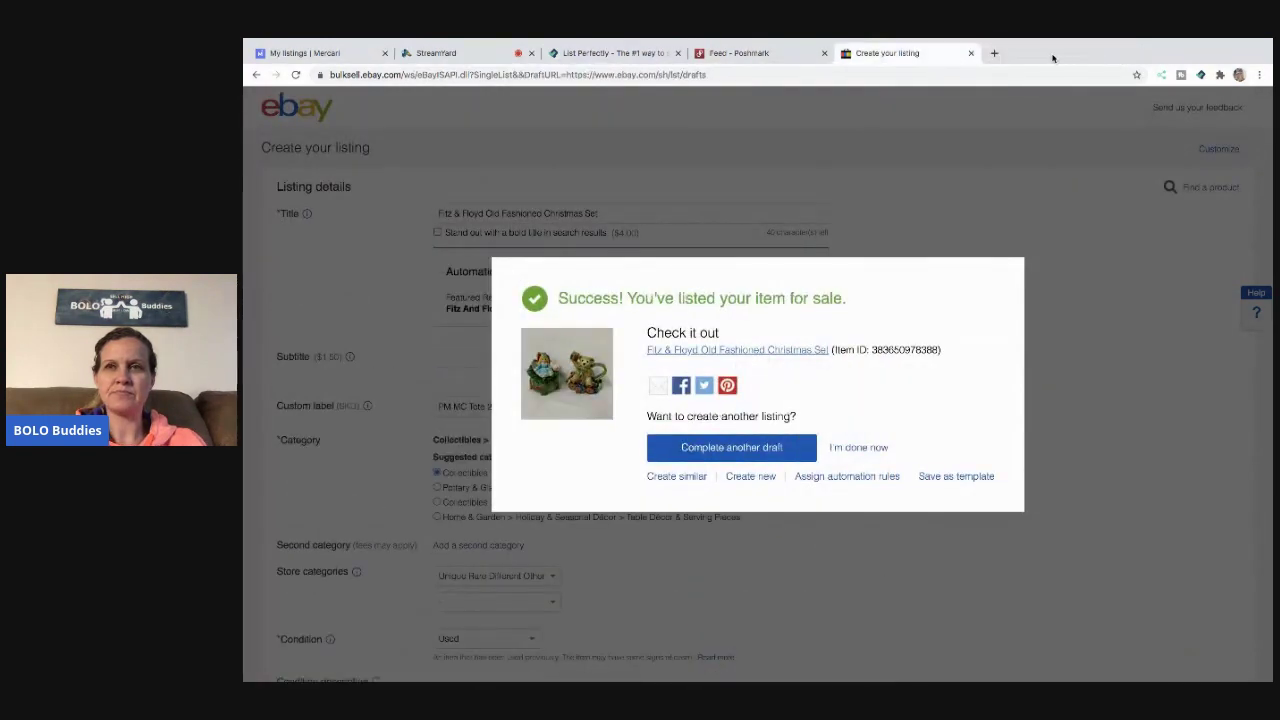
{"action": "left_click", "coordinate": [970, 53]}
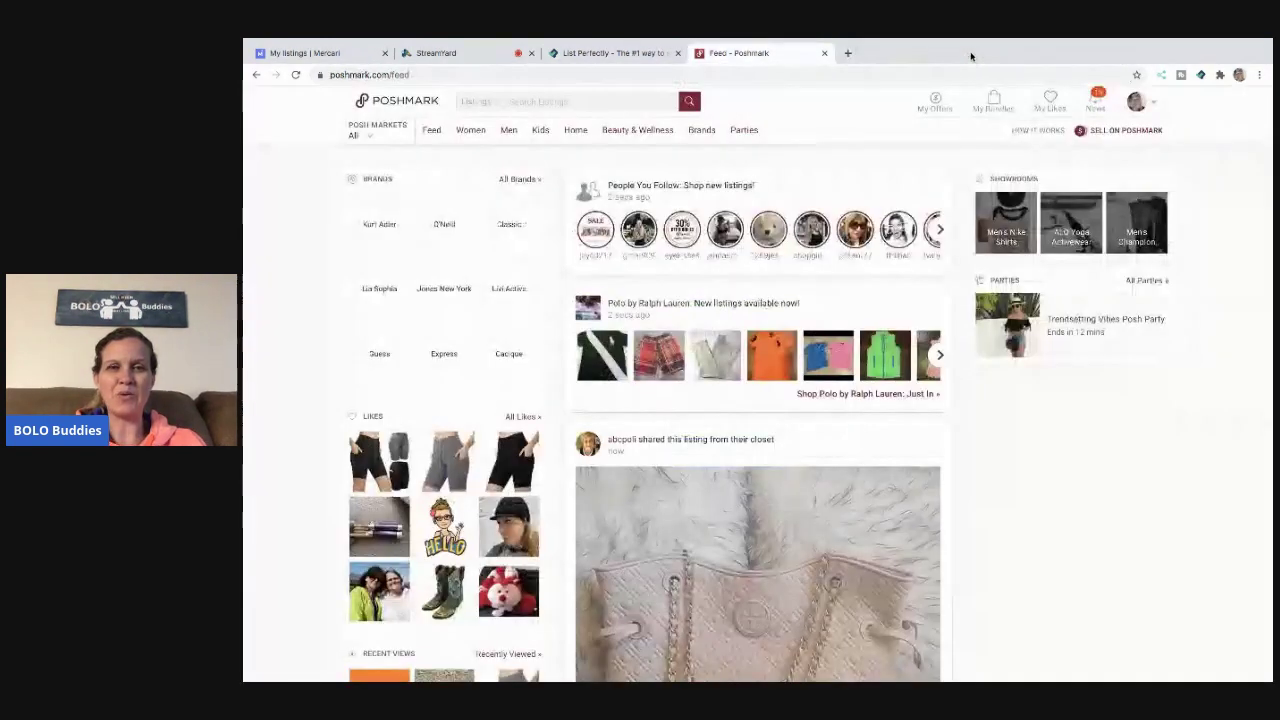
{"action": "left_click", "coordinate": [824, 53]}
{"action": "left_click", "coordinate": [335, 53]}
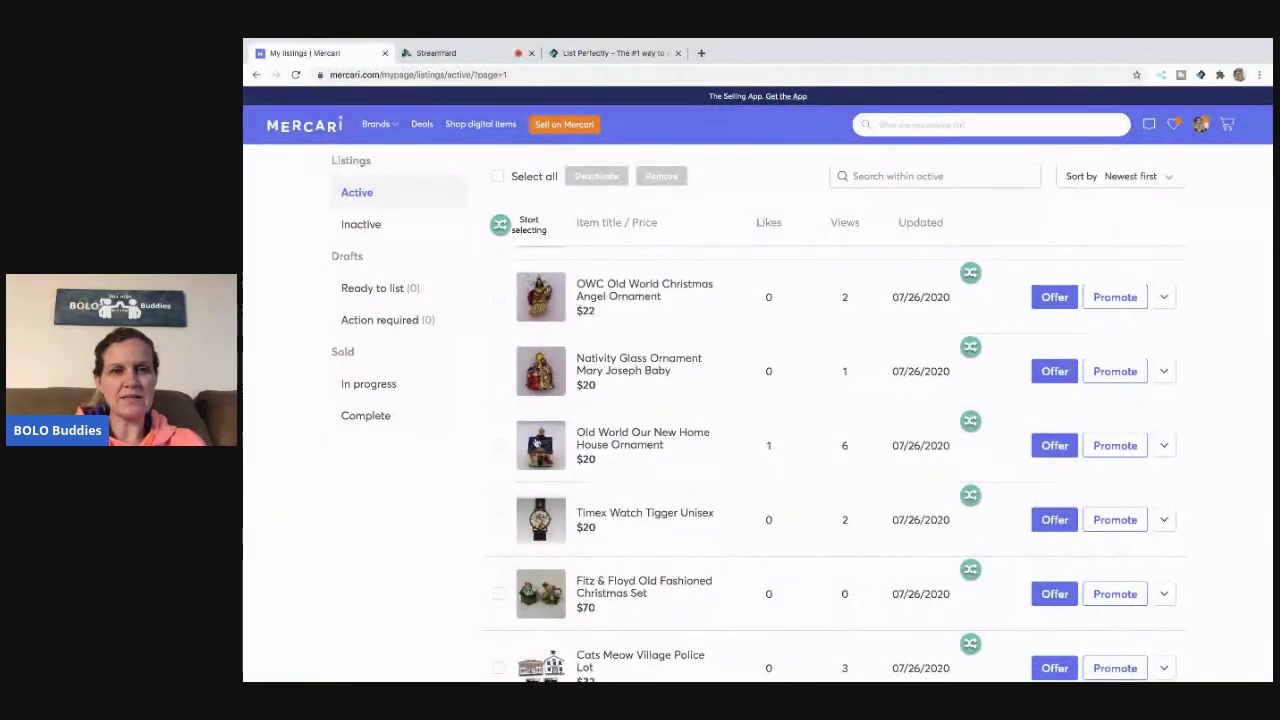
Start a List Perfectly selection and select the Angel, Nativity and New Home House ornaments plus the Timex Tigger watch
{"action": "left_click", "coordinate": [500, 225]}
{"action": "left_click", "coordinate": [501, 303]}
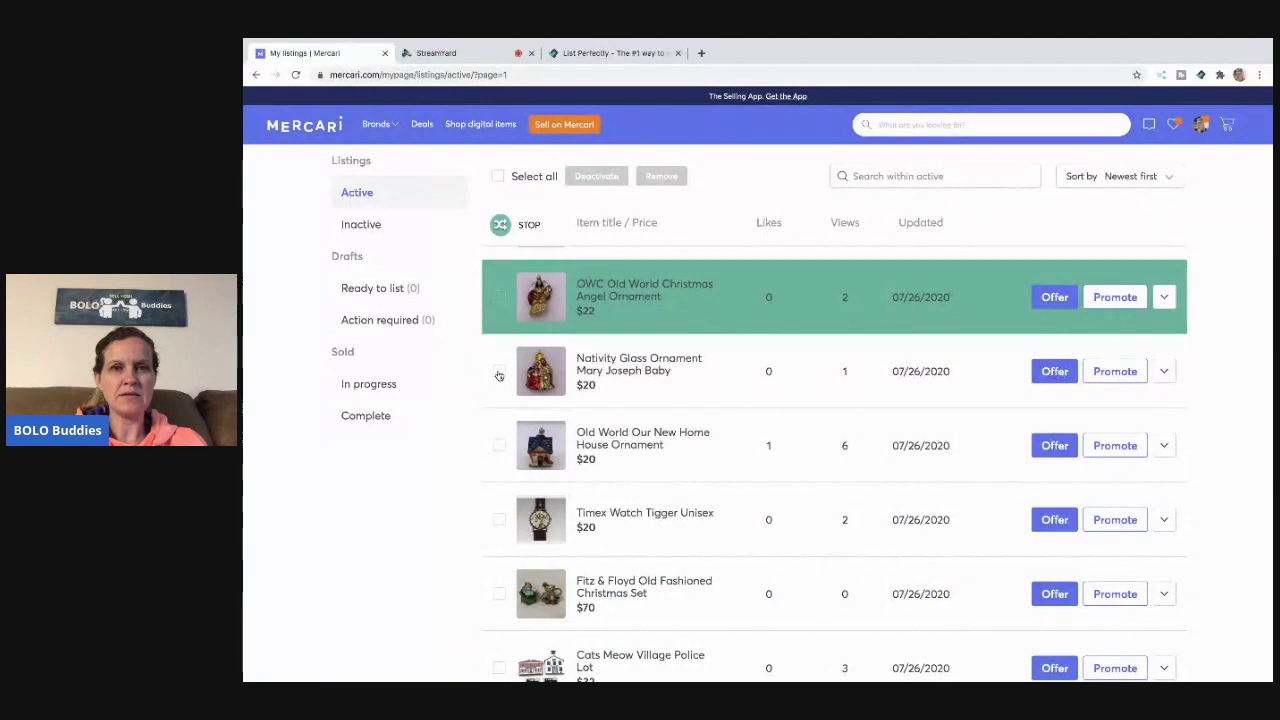
{"action": "left_click", "coordinate": [498, 376]}
{"action": "left_click", "coordinate": [498, 444]}
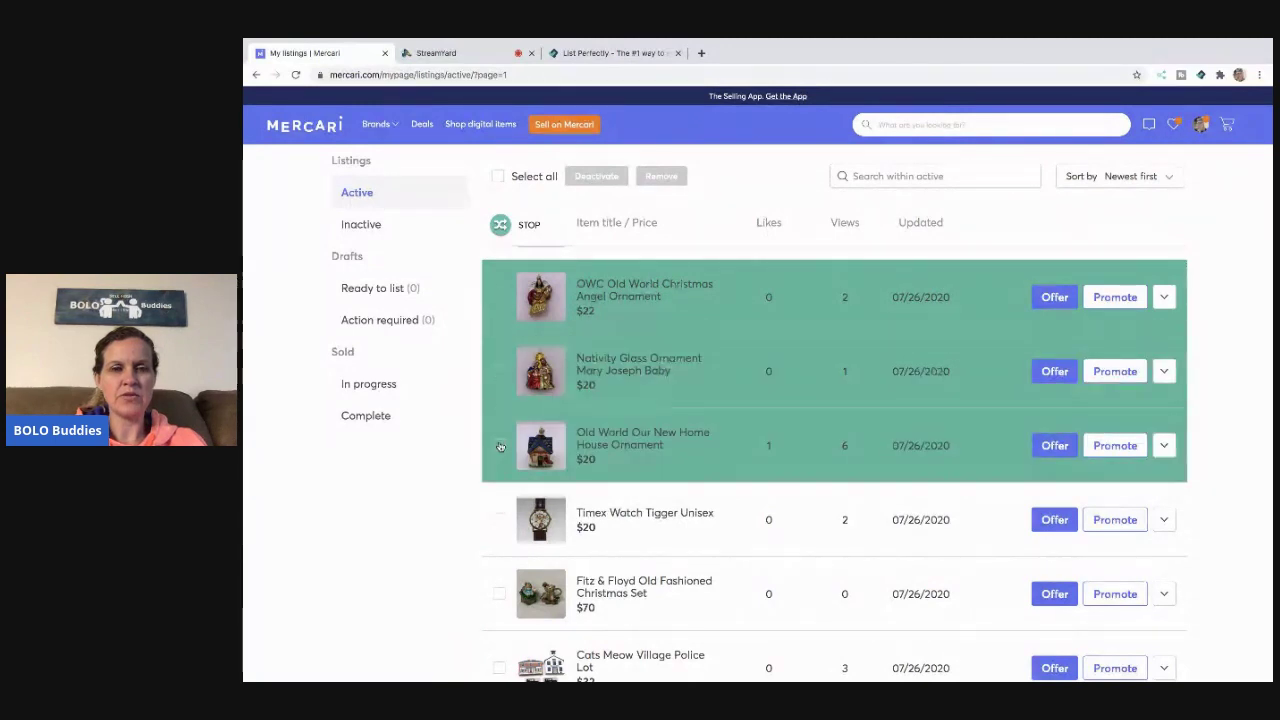
{"action": "left_click", "coordinate": [504, 506]}
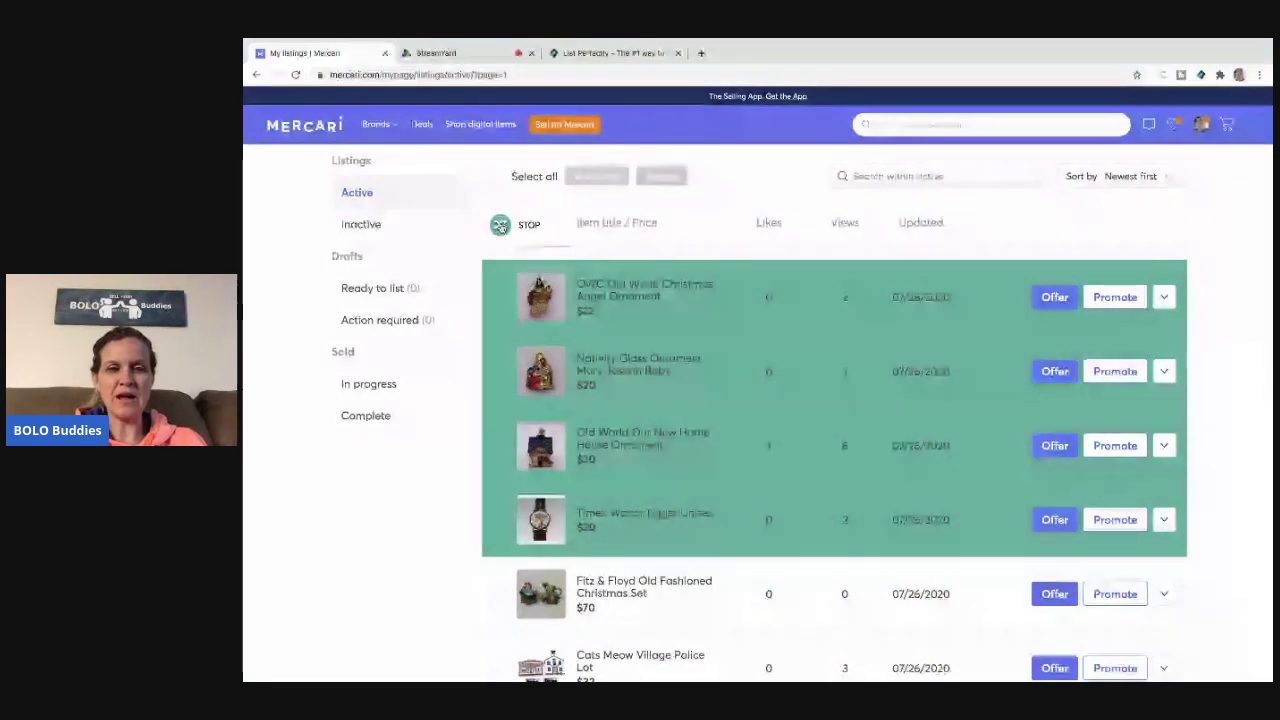
Finish the selection and copy the selected Mercari listings to Poshmark and eBay
{"action": "left_click", "coordinate": [499, 225]}
{"action": "left_click", "coordinate": [520, 486]}
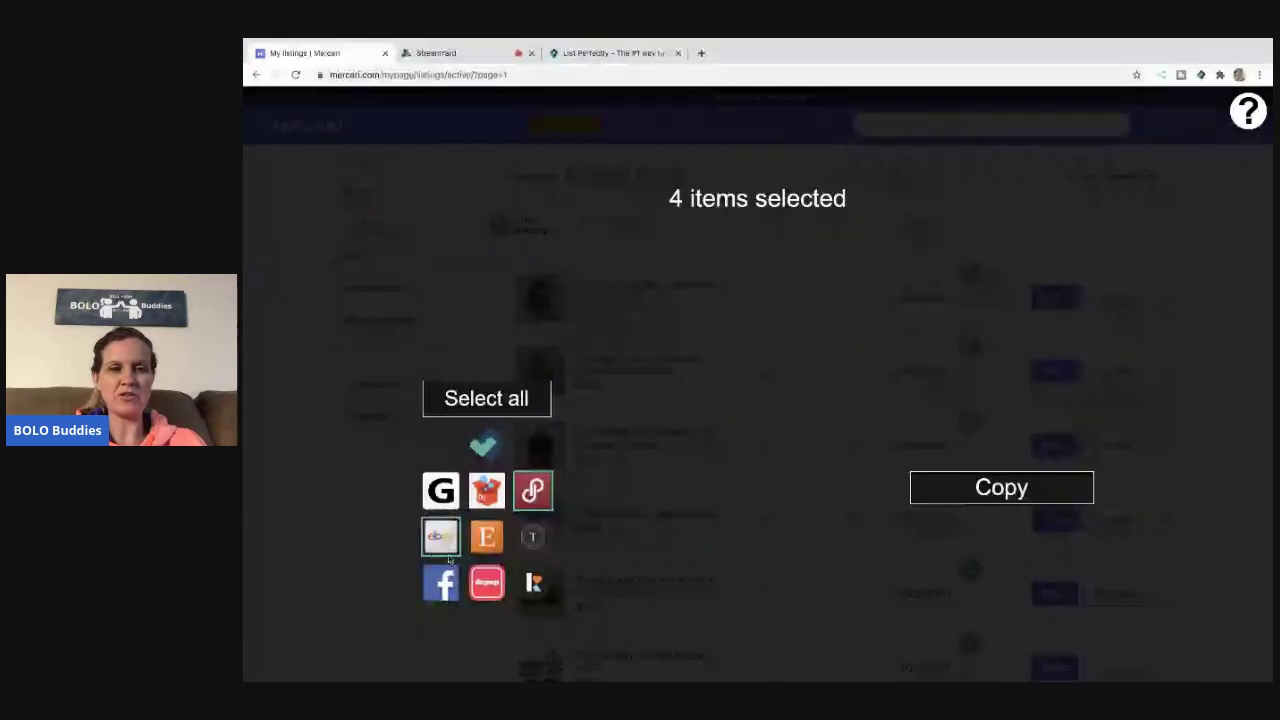
{"action": "left_click", "coordinate": [443, 556]}
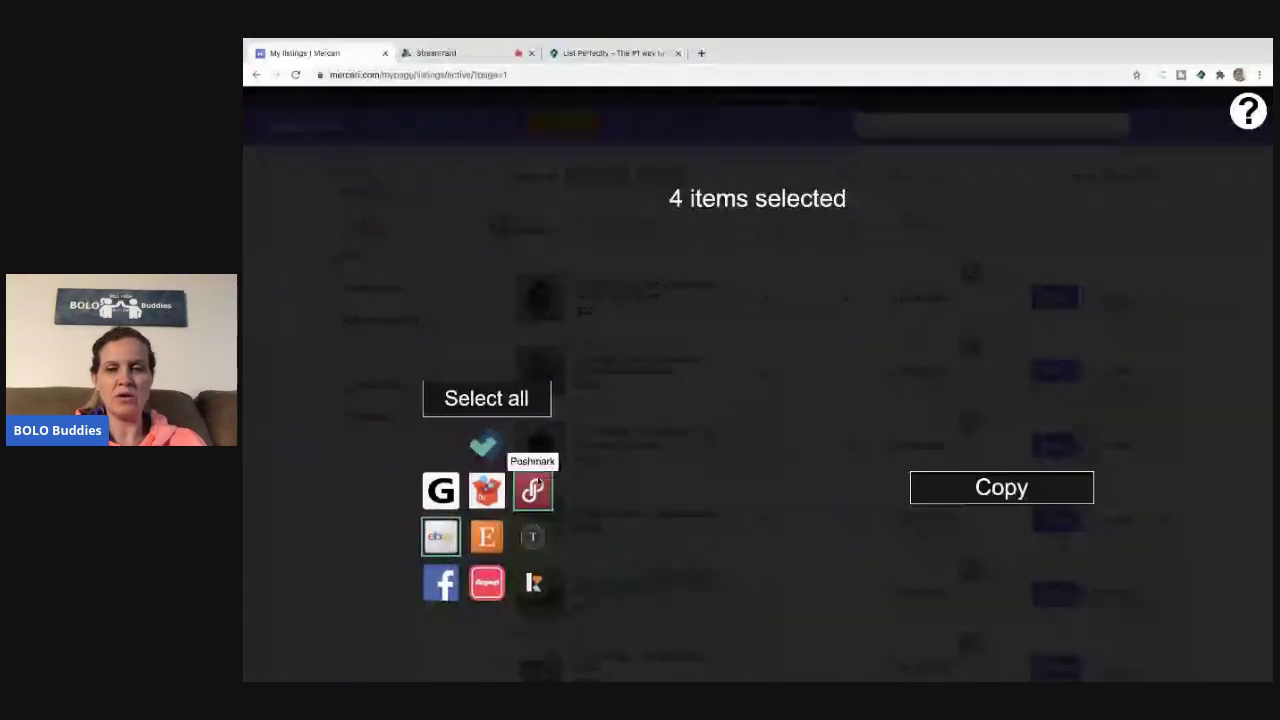
{"action": "left_click", "coordinate": [983, 488]}
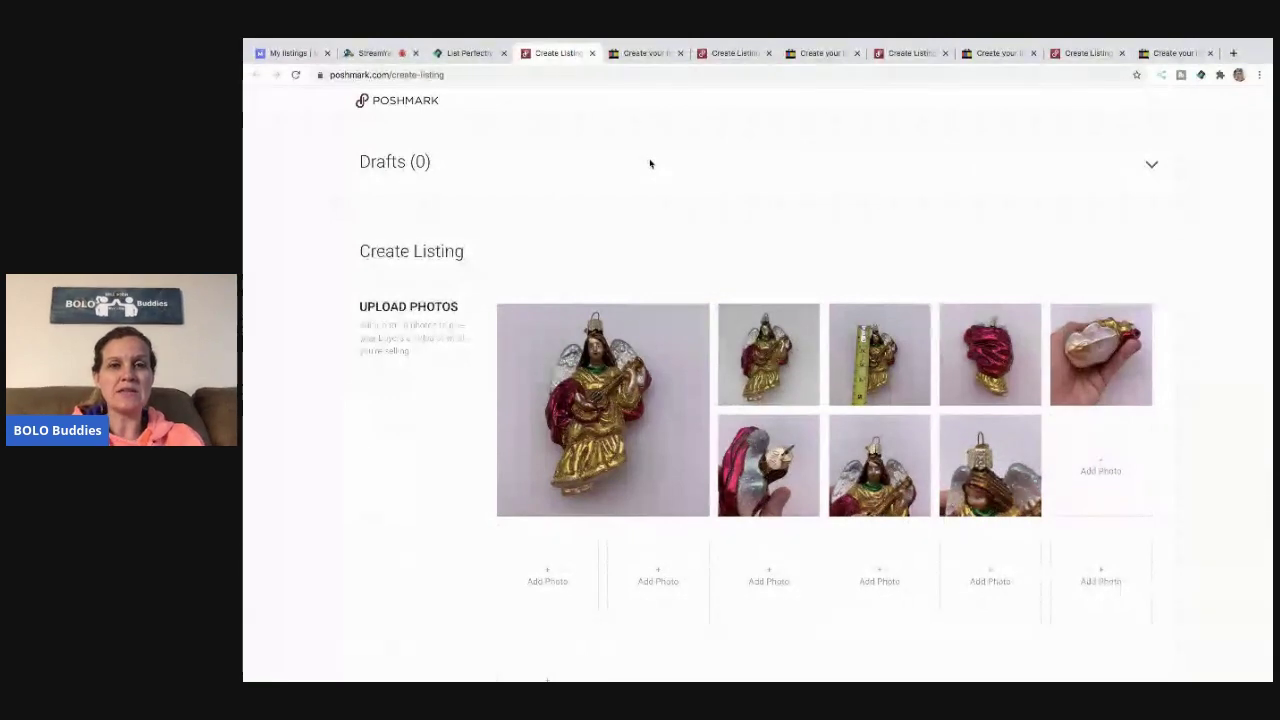
Set the Poshmark angel ornament listing's category to Home Holiday with the subcategory Ornaments
{"action": "scroll", "coordinate": [650, 163], "scroll_direction": "down", "scroll_amount": 2}
{"action": "scroll", "coordinate": [650, 163], "scroll_direction": "down", "scroll_amount": 3}
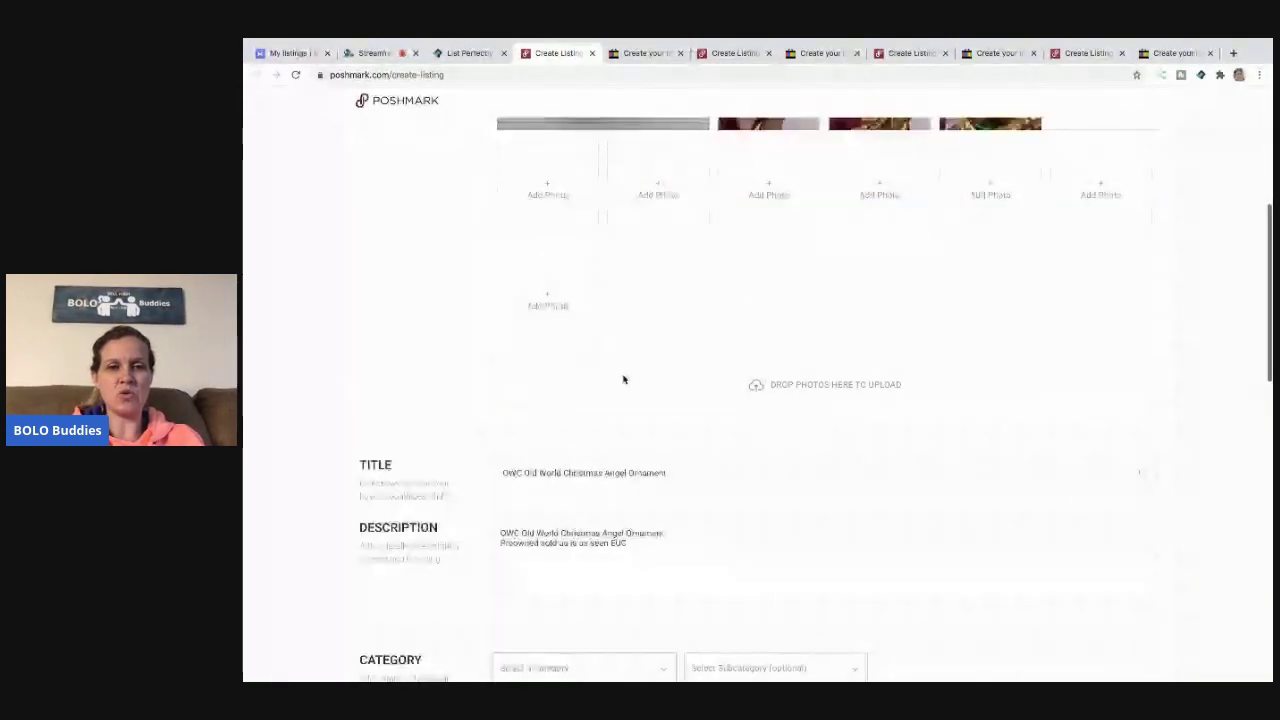
{"action": "scroll", "coordinate": [605, 450], "scroll_direction": "down", "scroll_amount": 1}
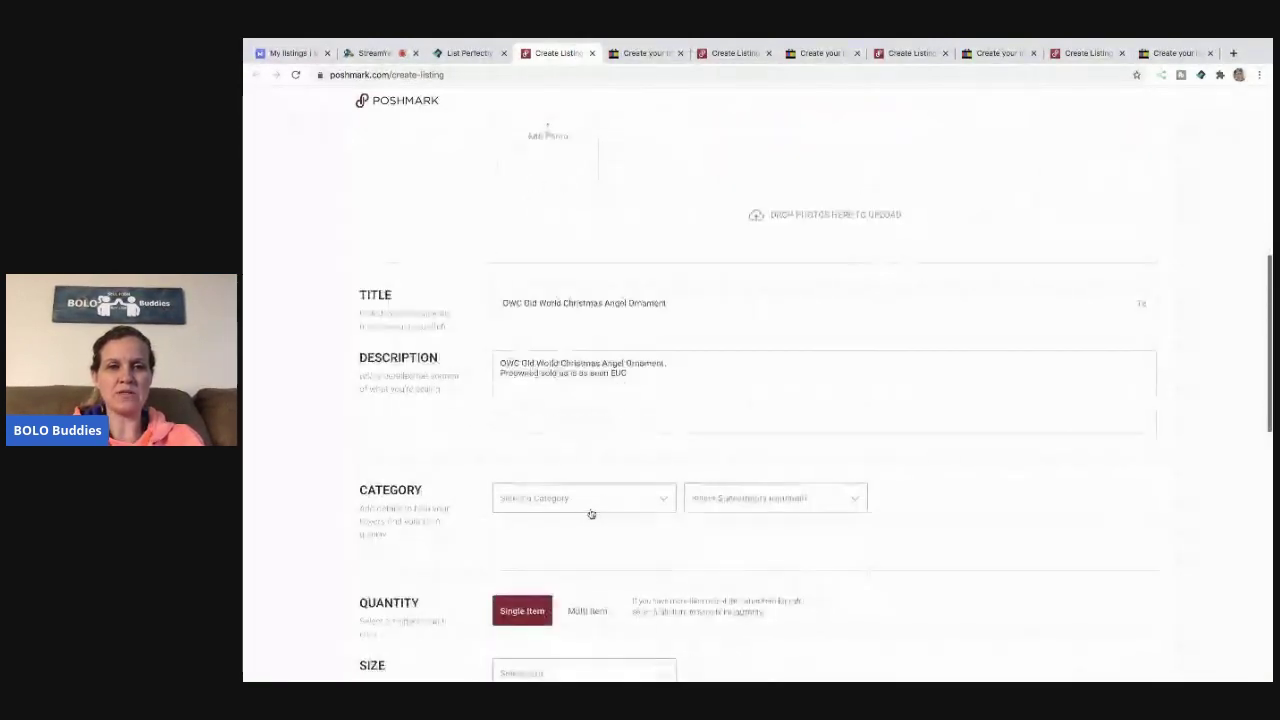
{"action": "left_click", "coordinate": [643, 498]}
{"action": "scroll", "coordinate": [635, 420], "scroll_direction": "up", "scroll_amount": 3}
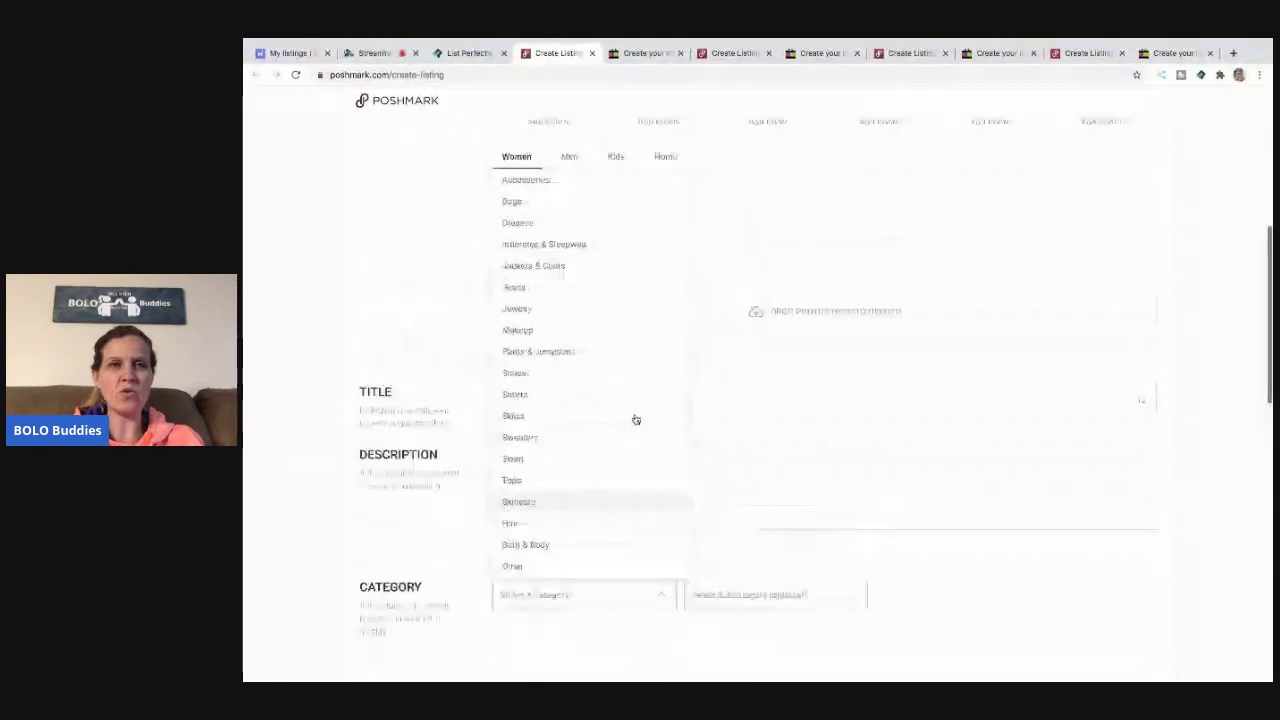
{"action": "left_click", "coordinate": [663, 157]}
{"action": "left_click", "coordinate": [563, 440]}
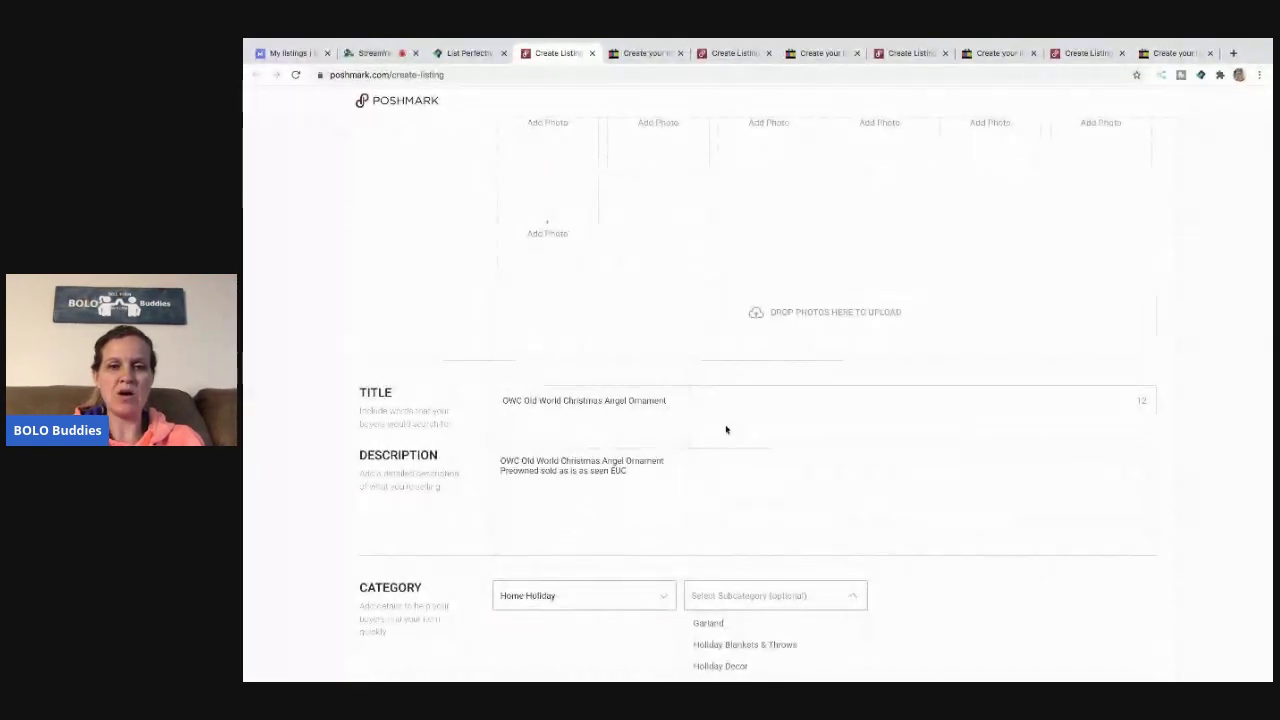
{"action": "scroll", "coordinate": [703, 503], "scroll_direction": "down", "scroll_amount": 2}
{"action": "left_click", "coordinate": [697, 543]}
Set the Poshmark listing's size to OS and mark the item as having no tags attached
{"action": "left_click", "coordinate": [614, 607]}
{"action": "left_click", "coordinate": [530, 535]}
{"action": "scroll", "coordinate": [533, 537], "scroll_direction": "down", "scroll_amount": 3}
{"action": "left_click", "coordinate": [554, 445]}
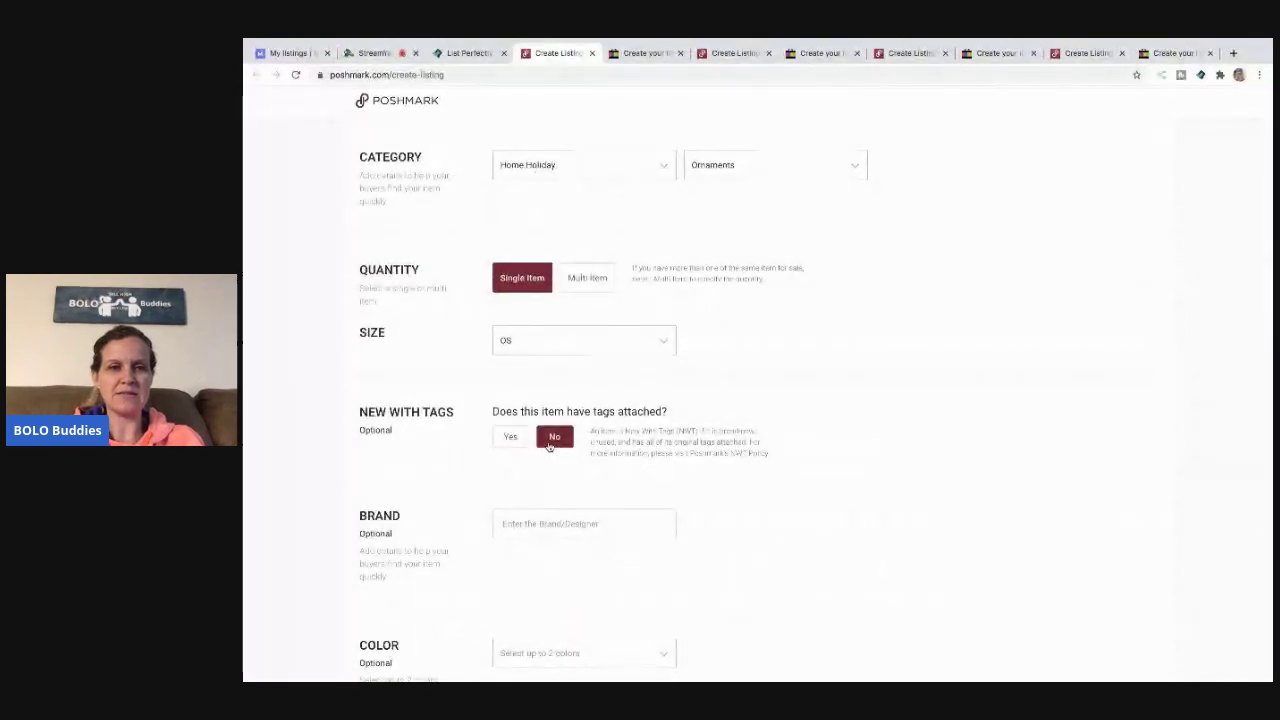
Enter 0 as the original price, check the angel ornament's price on Mercari, and set the Poshmark listing price to 22
{"action": "scroll", "coordinate": [549, 448], "scroll_direction": "down", "scroll_amount": 2}
{"action": "left_click", "coordinate": [525, 571]}
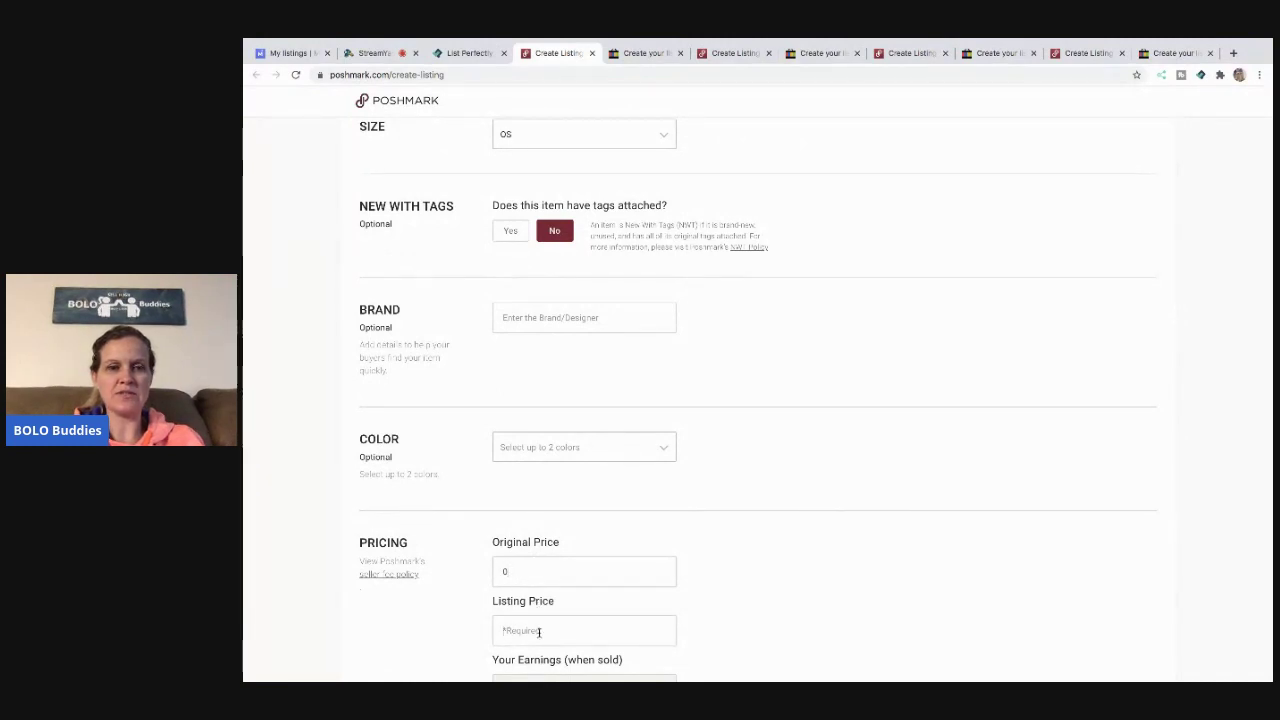
{"action": "scroll", "coordinate": [616, 466], "scroll_direction": "down", "scroll_amount": 2}
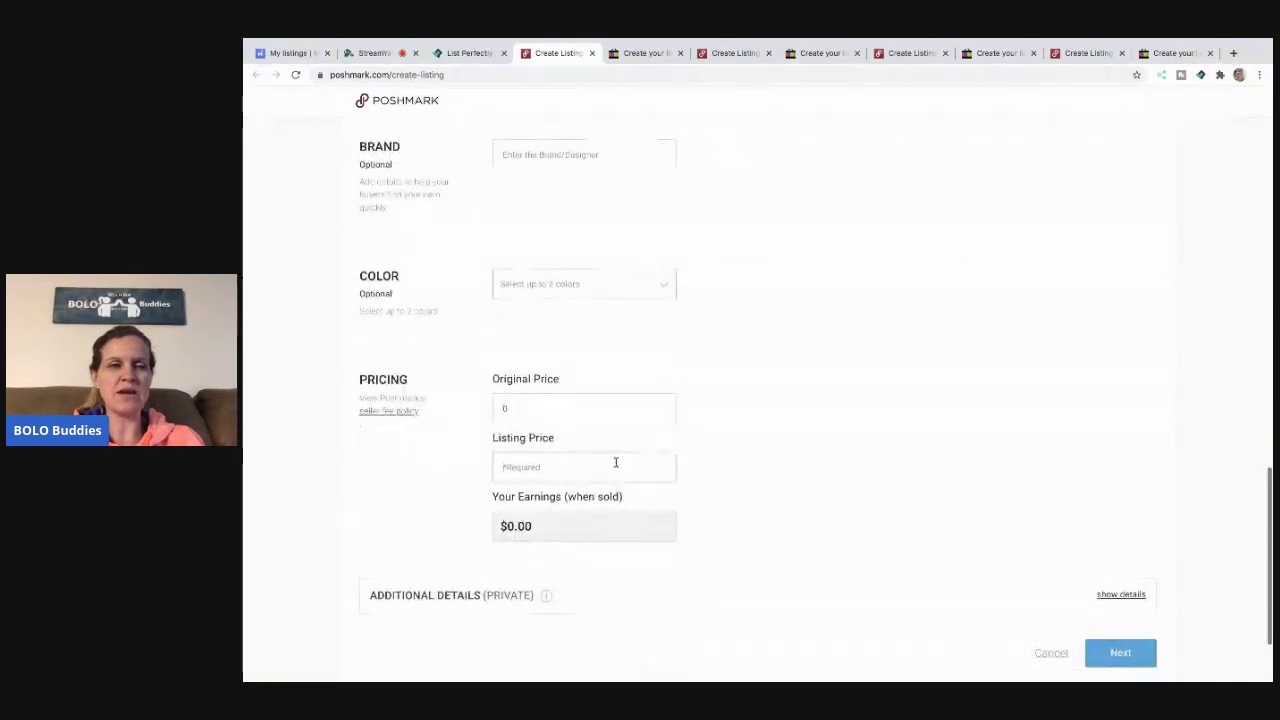
{"action": "left_click", "coordinate": [290, 53]}
{"action": "left_click", "coordinate": [297, 314]}
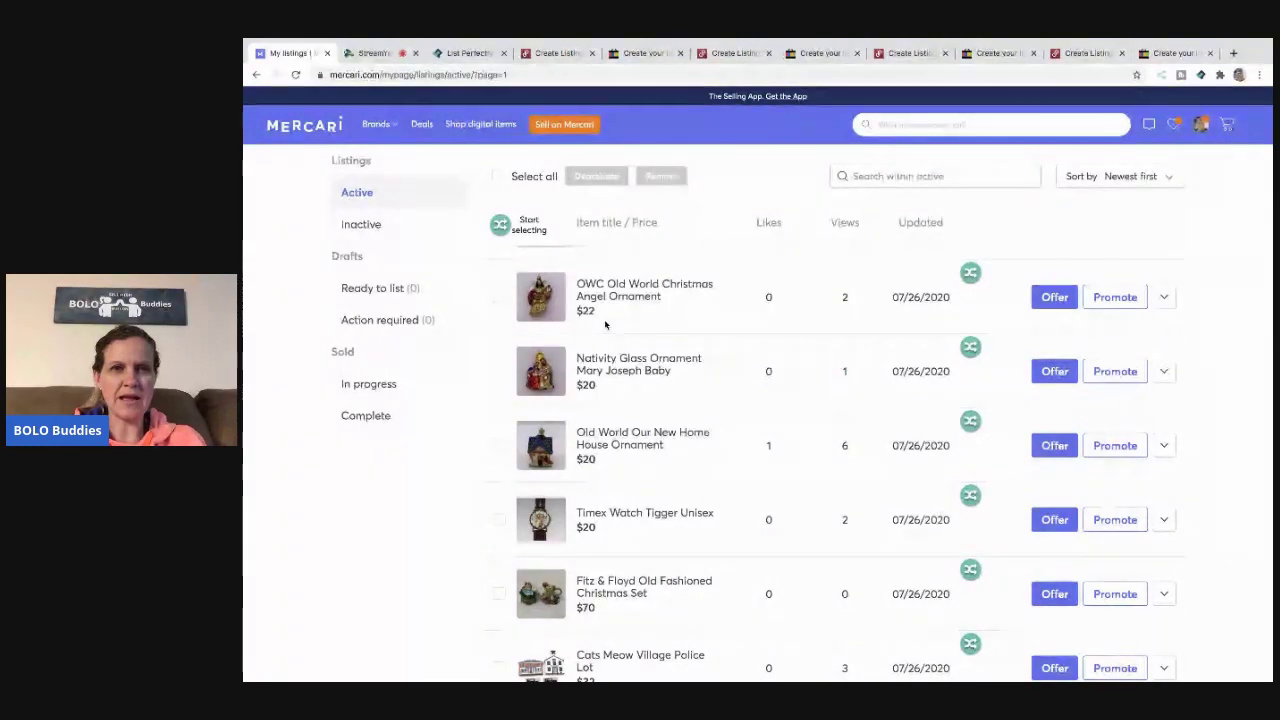
{"action": "left_click", "coordinate": [563, 53]}
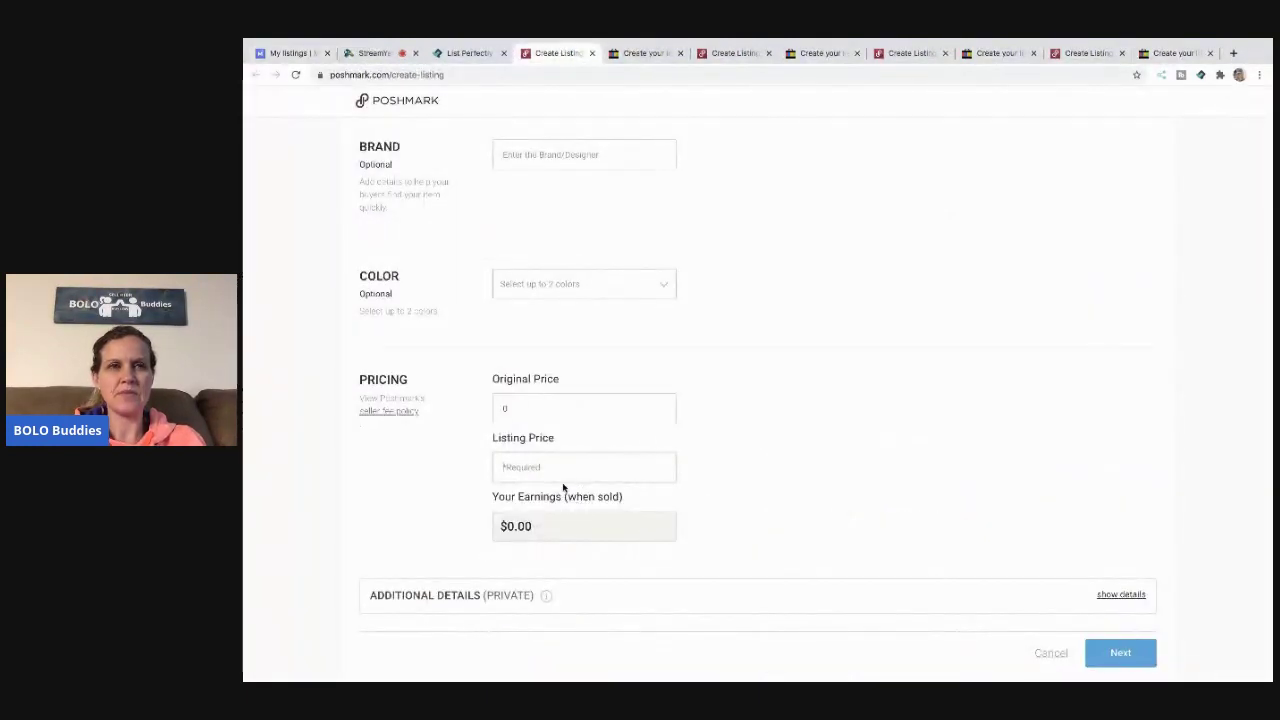
{"action": "type", "text": "22"}
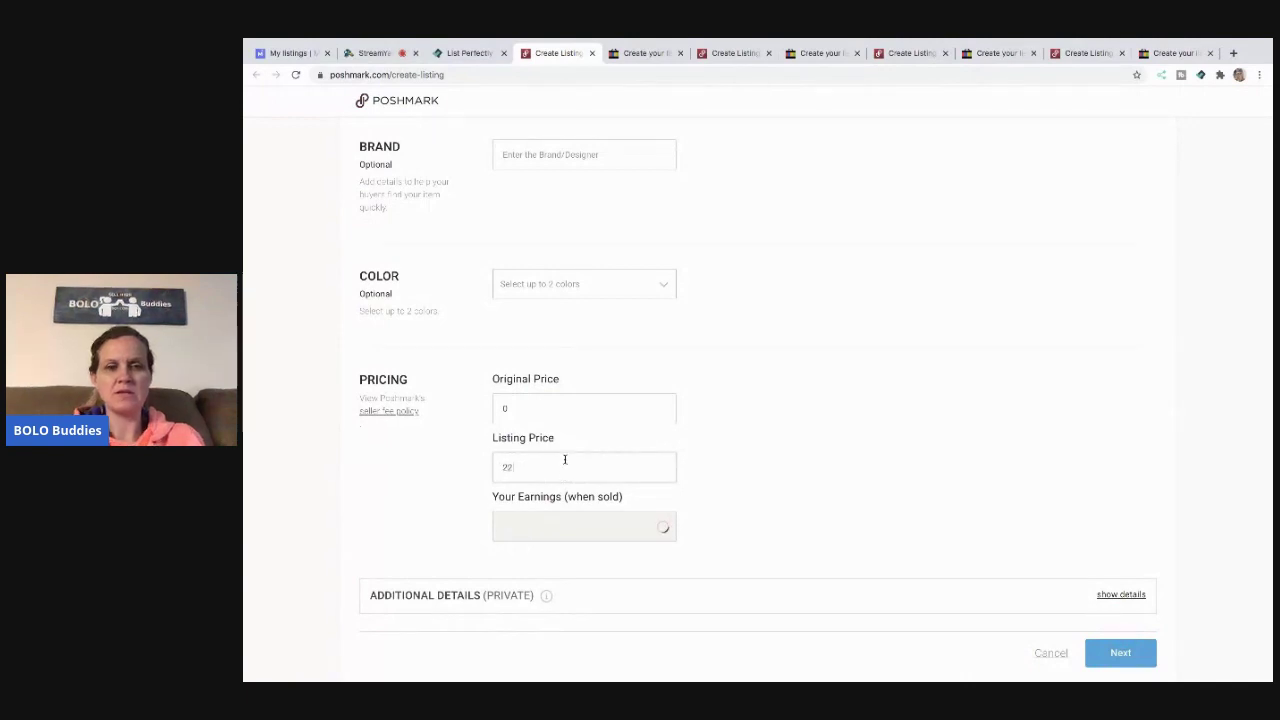
Publish the Poshmark angel ornament listing with Twitter sharing turned off, and close its page
{"action": "left_click", "coordinate": [1120, 653]}
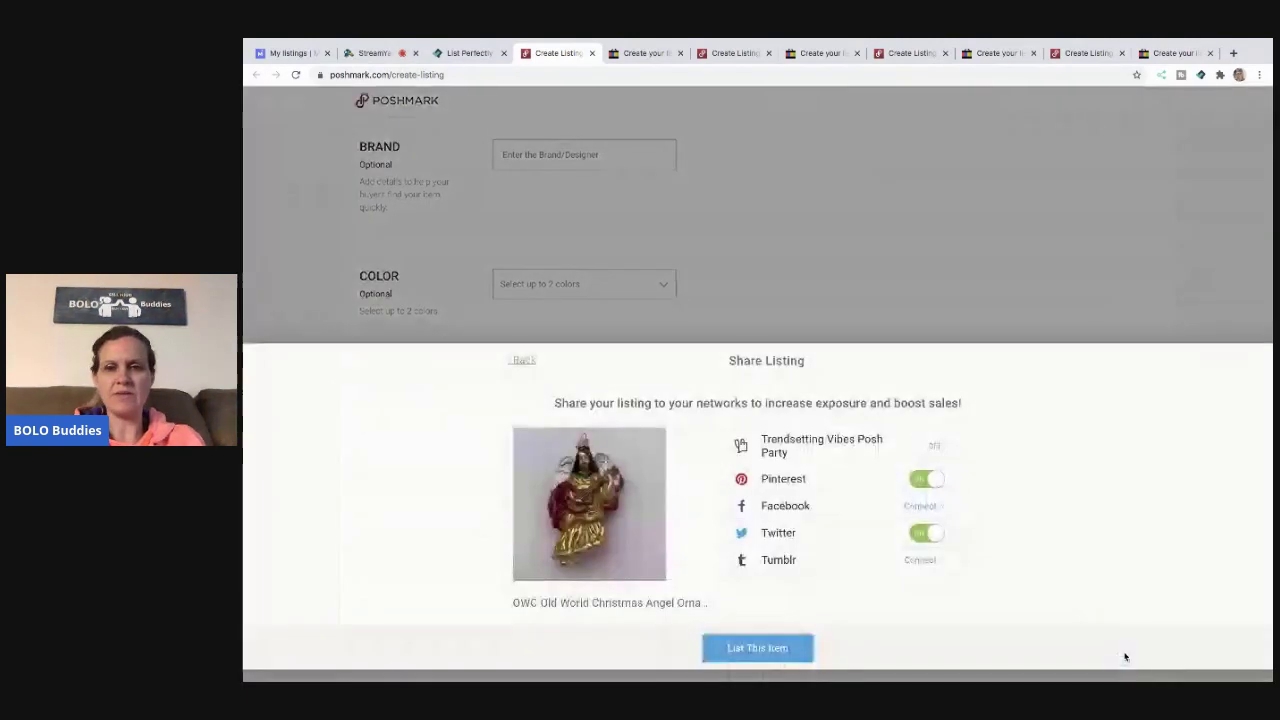
{"action": "left_click", "coordinate": [930, 532]}
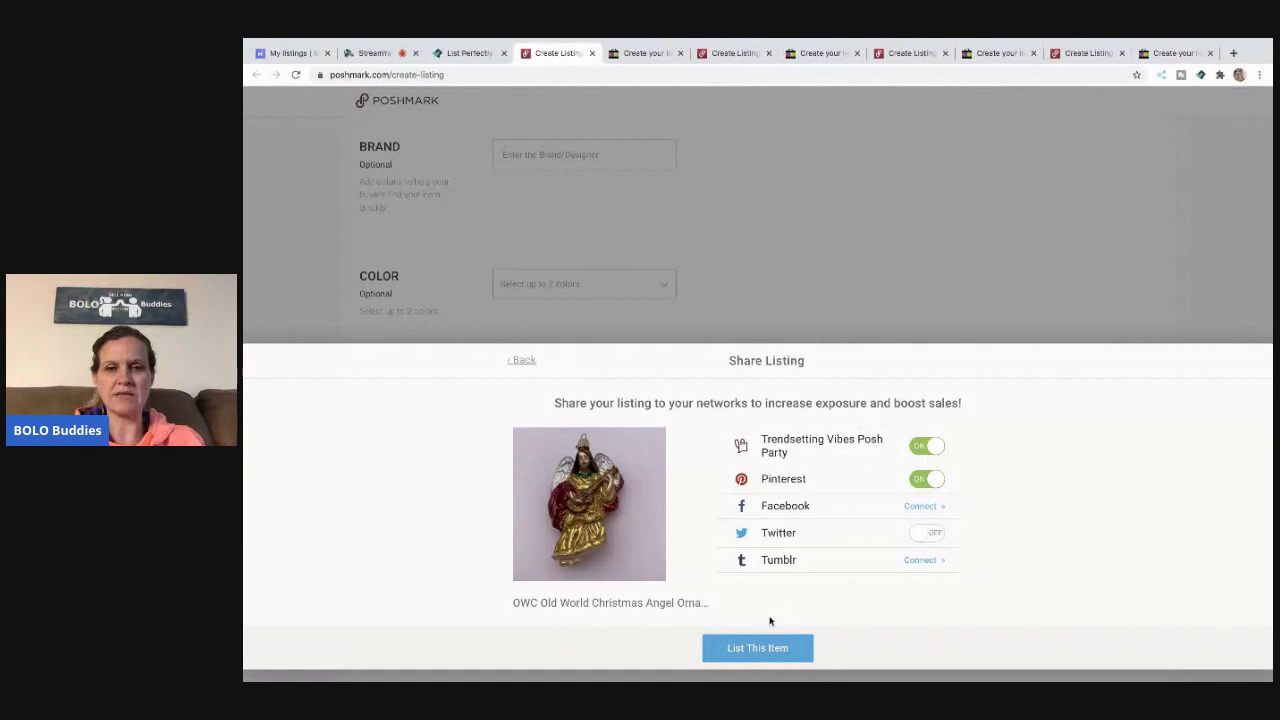
{"action": "left_click", "coordinate": [758, 647]}
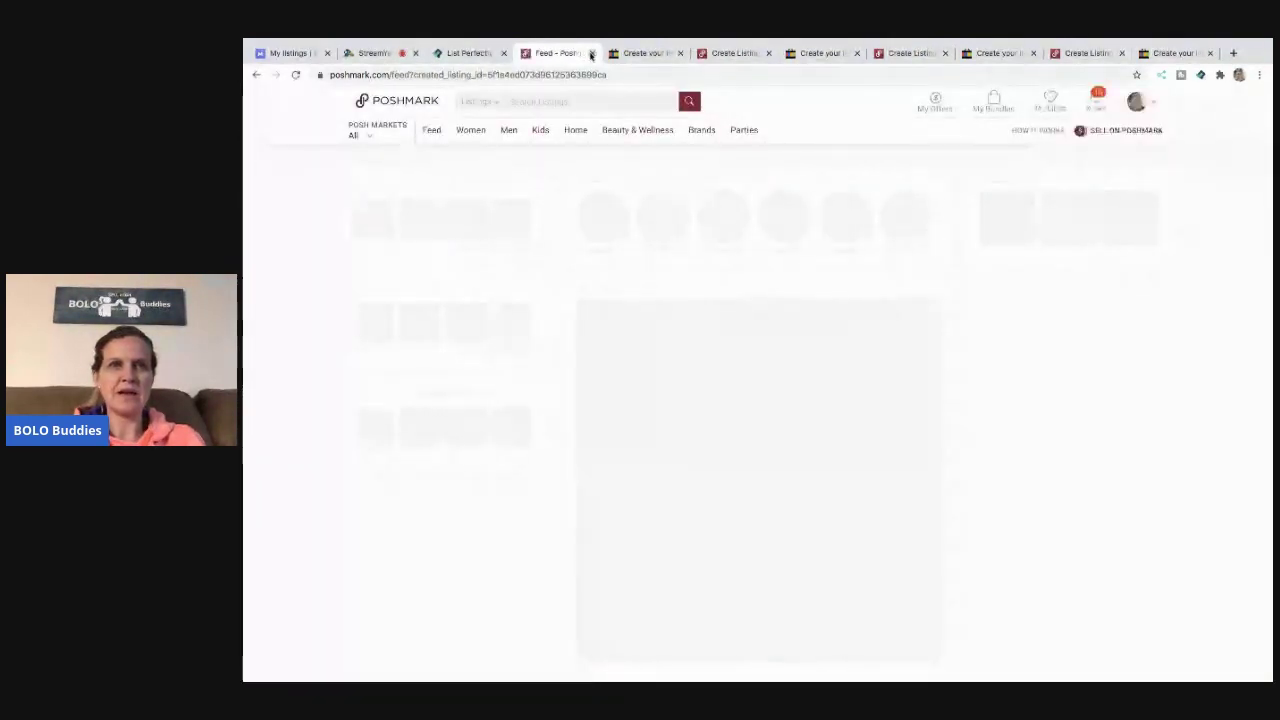
{"action": "left_click", "coordinate": [591, 53]}
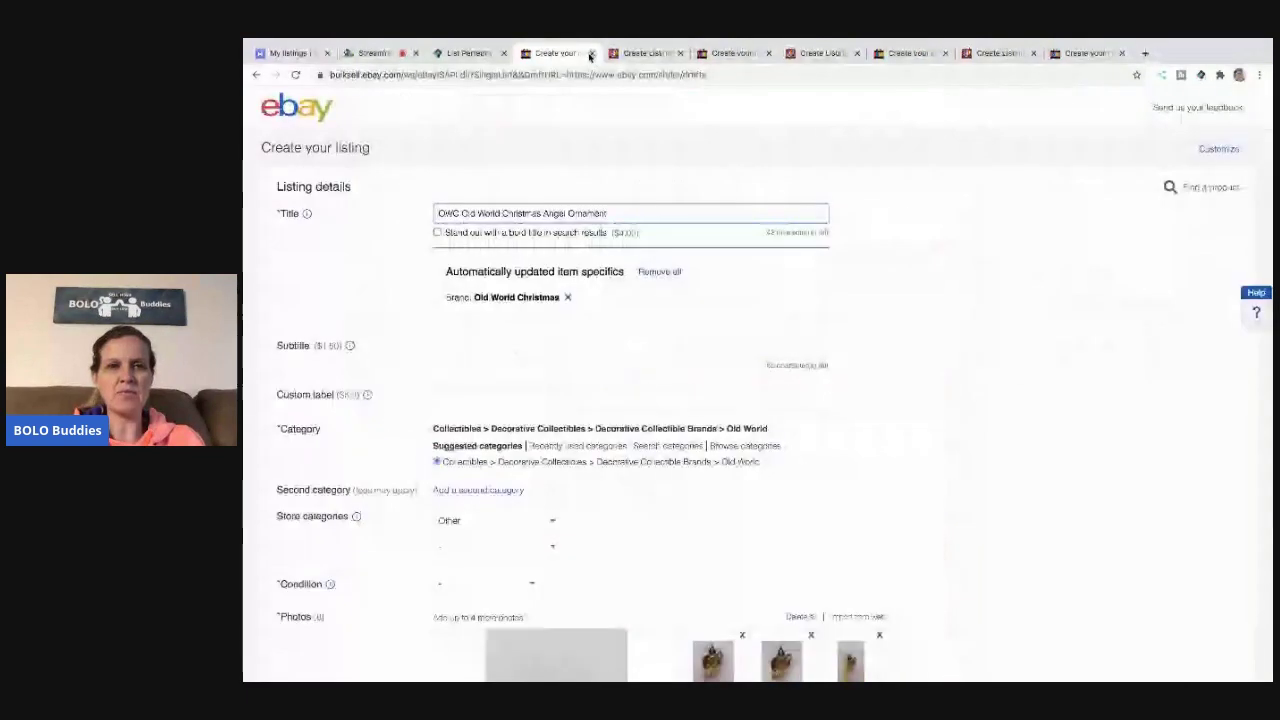
Enter PM MC tote 26 as the custom label of the eBay angel ornament listing
{"action": "left_click", "coordinate": [527, 395]}
{"action": "type", "text": "P"}
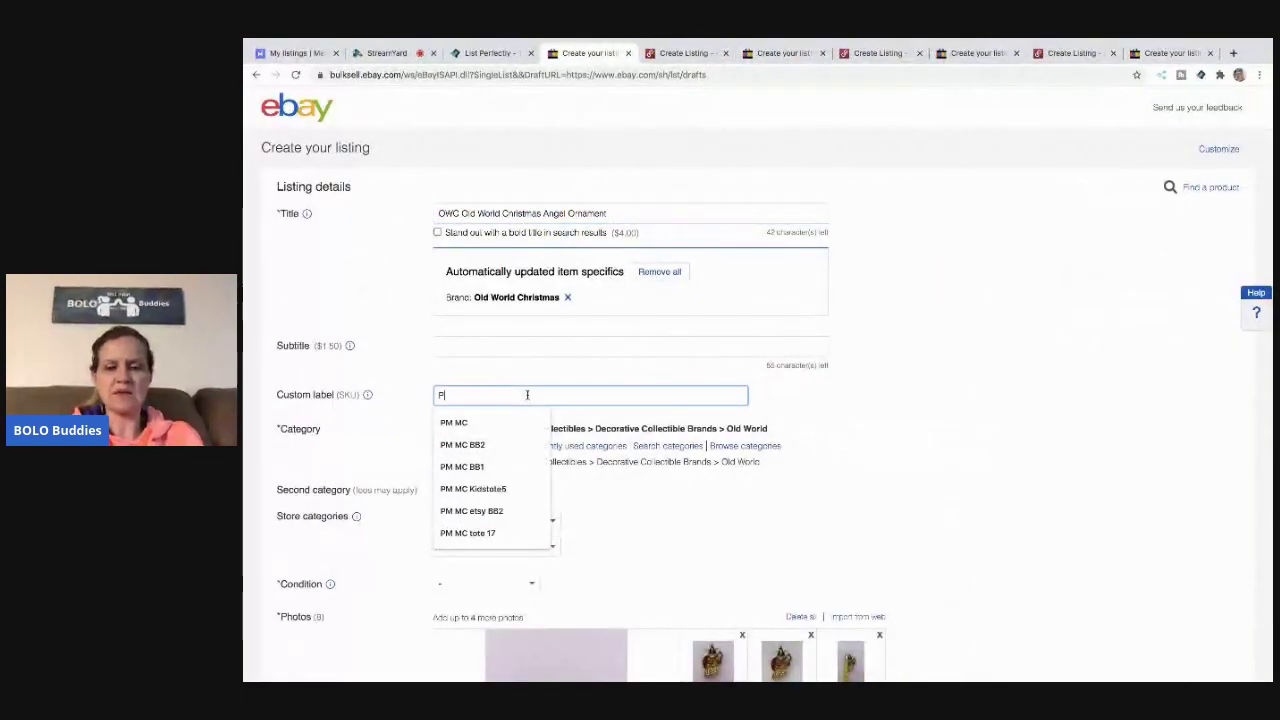
{"action": "type", "text": "M MC tote"}
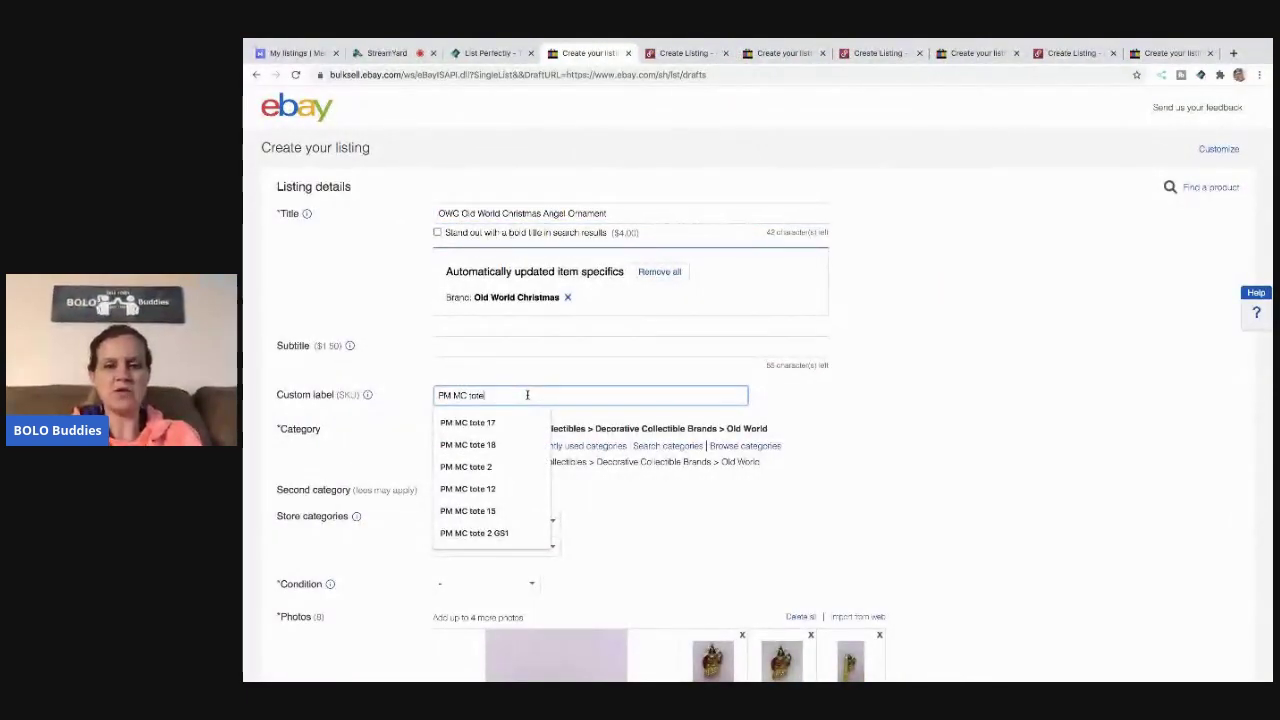
{"action": "type", "text": " 26"}
{"action": "left_click", "coordinate": [925, 471]}
Set the eBay listing's store category to Unique Rare Different Other and its condition to Used
{"action": "left_click", "coordinate": [550, 521]}
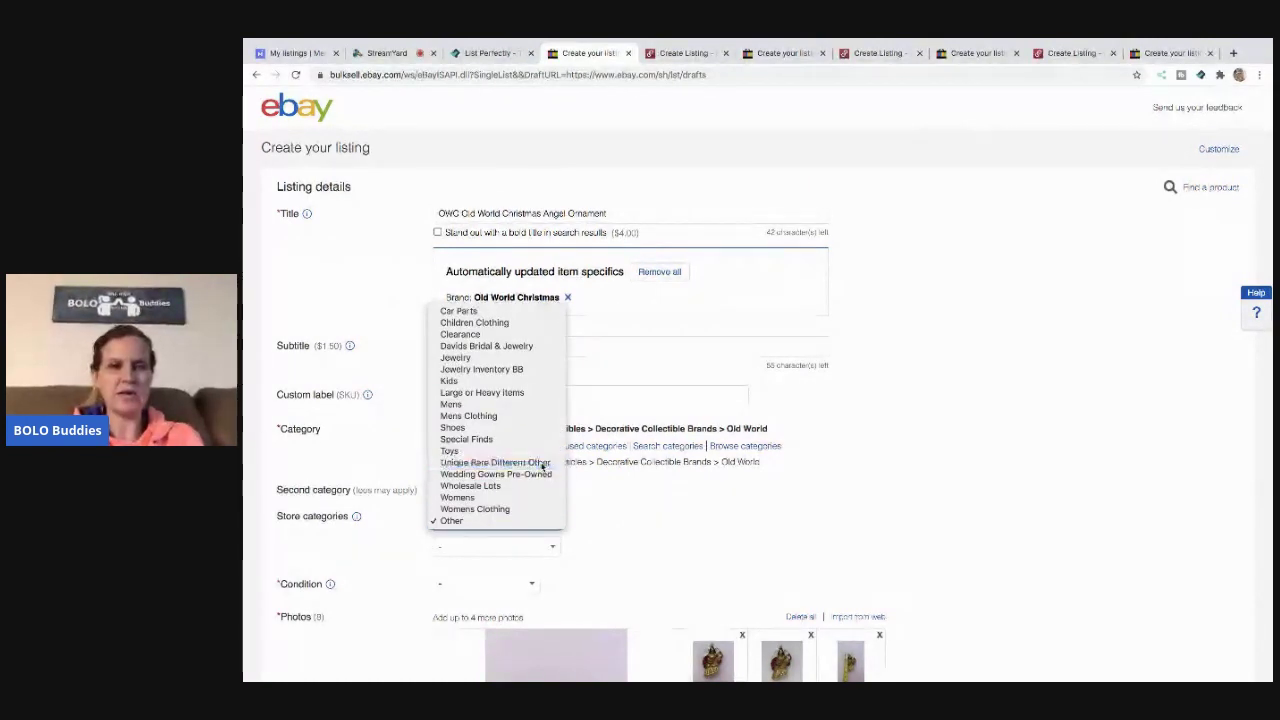
{"action": "left_click", "coordinate": [495, 458]}
{"action": "left_click", "coordinate": [535, 580]}
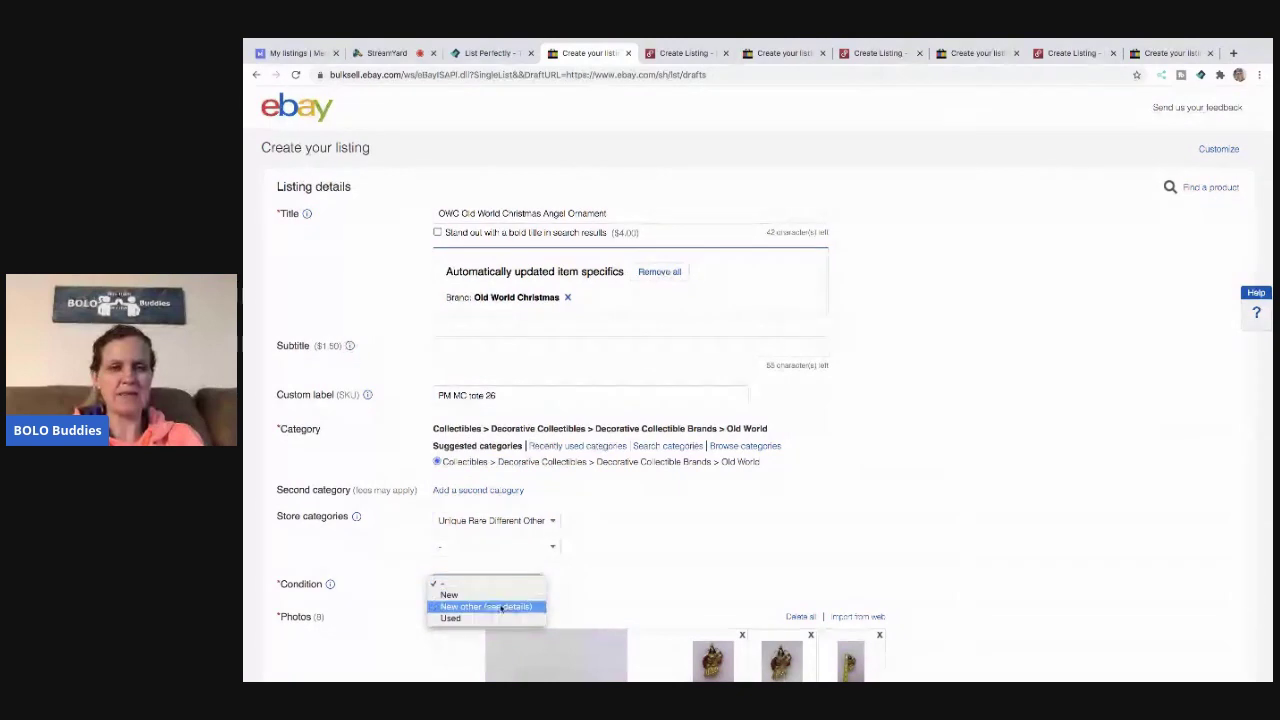
{"action": "left_click", "coordinate": [475, 617]}
Save the main eBay photo with brightness 80 and contrast about 46, and view the second photo
{"action": "scroll", "coordinate": [680, 502], "scroll_direction": "down", "scroll_amount": 5}
{"action": "scroll", "coordinate": [679, 501], "scroll_direction": "down", "scroll_amount": 2}
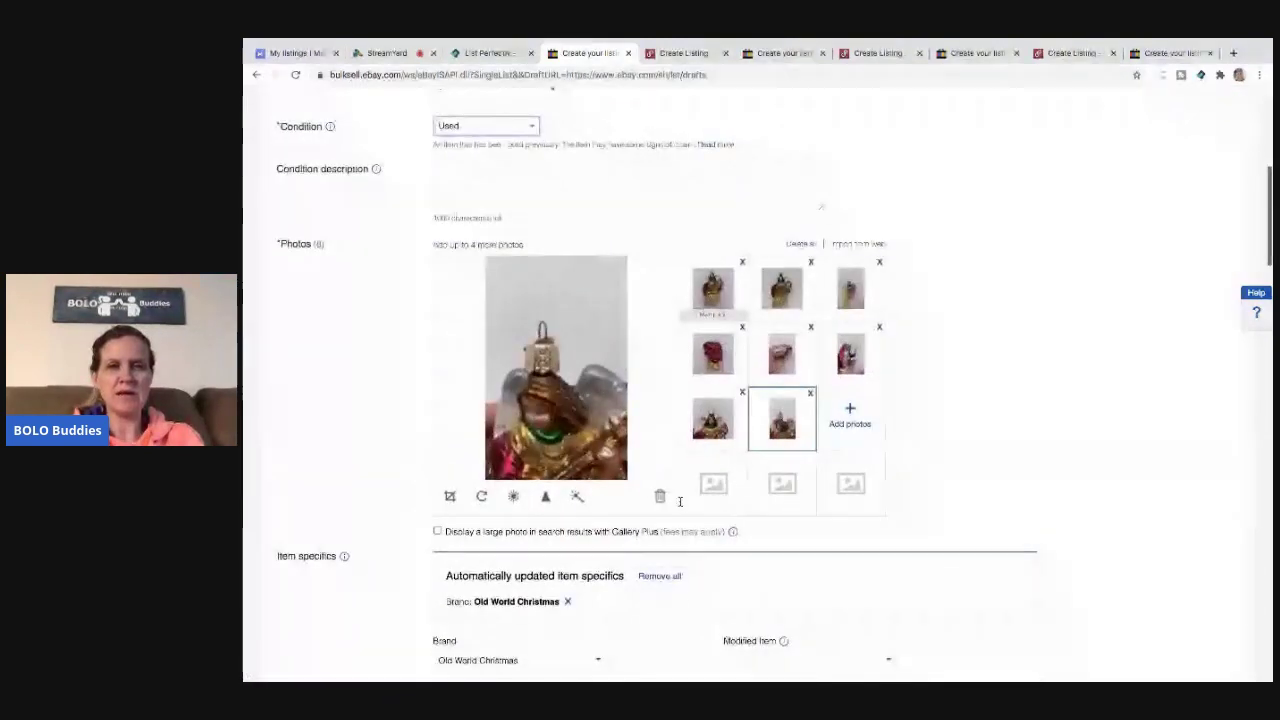
{"action": "left_click", "coordinate": [713, 290]}
{"action": "left_click", "coordinate": [513, 497]}
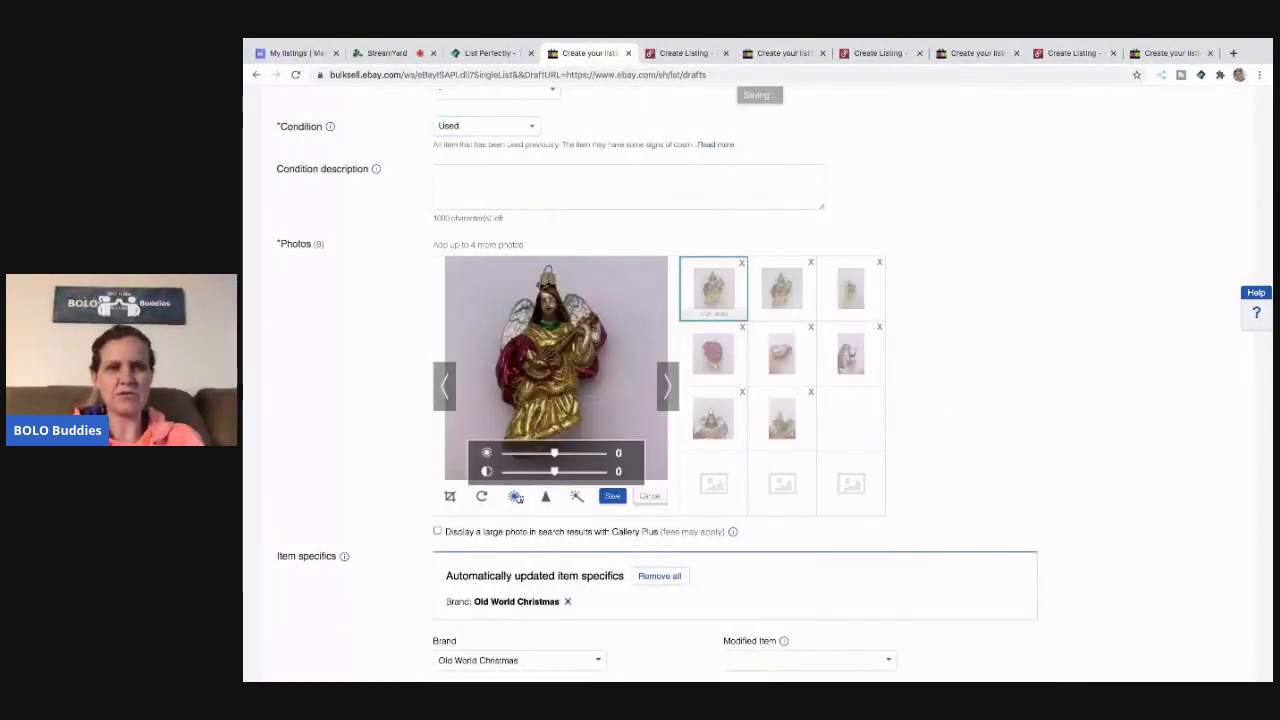
{"action": "left_click_drag", "start_coordinate": [556, 453], "coordinate": [601, 455]}
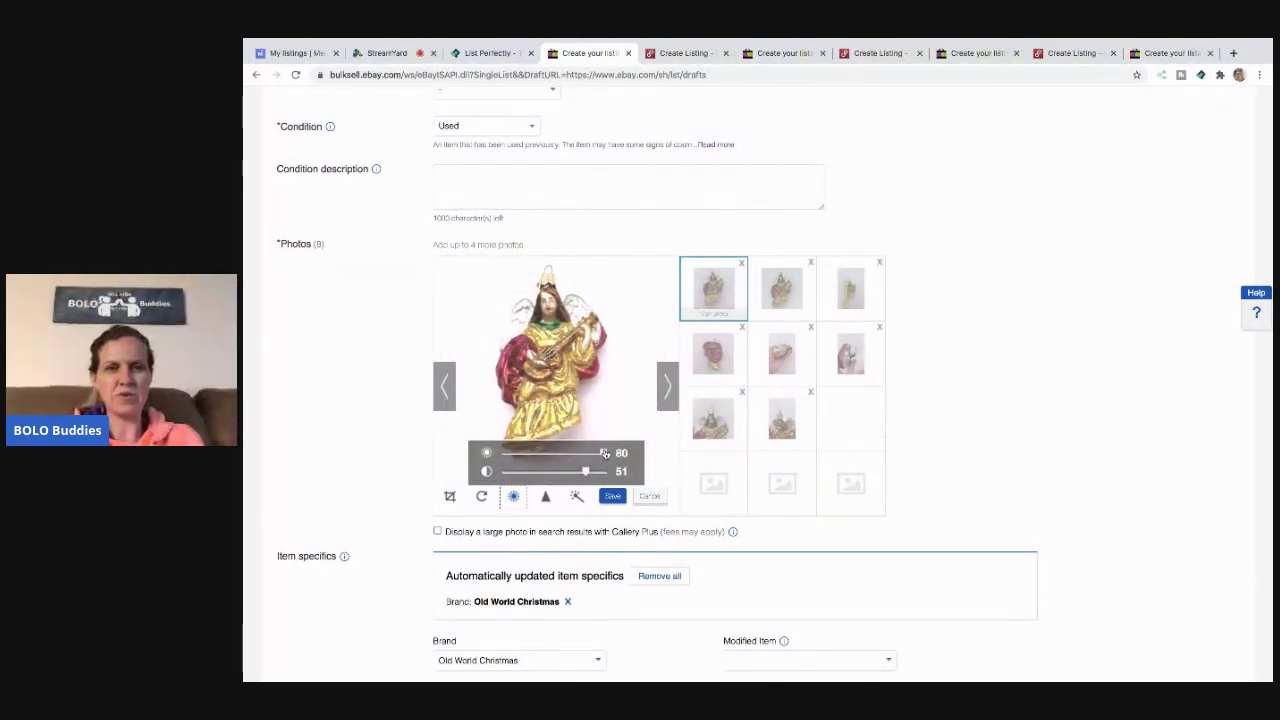
{"action": "left_click_drag", "start_coordinate": [582, 476], "coordinate": [585, 473]}
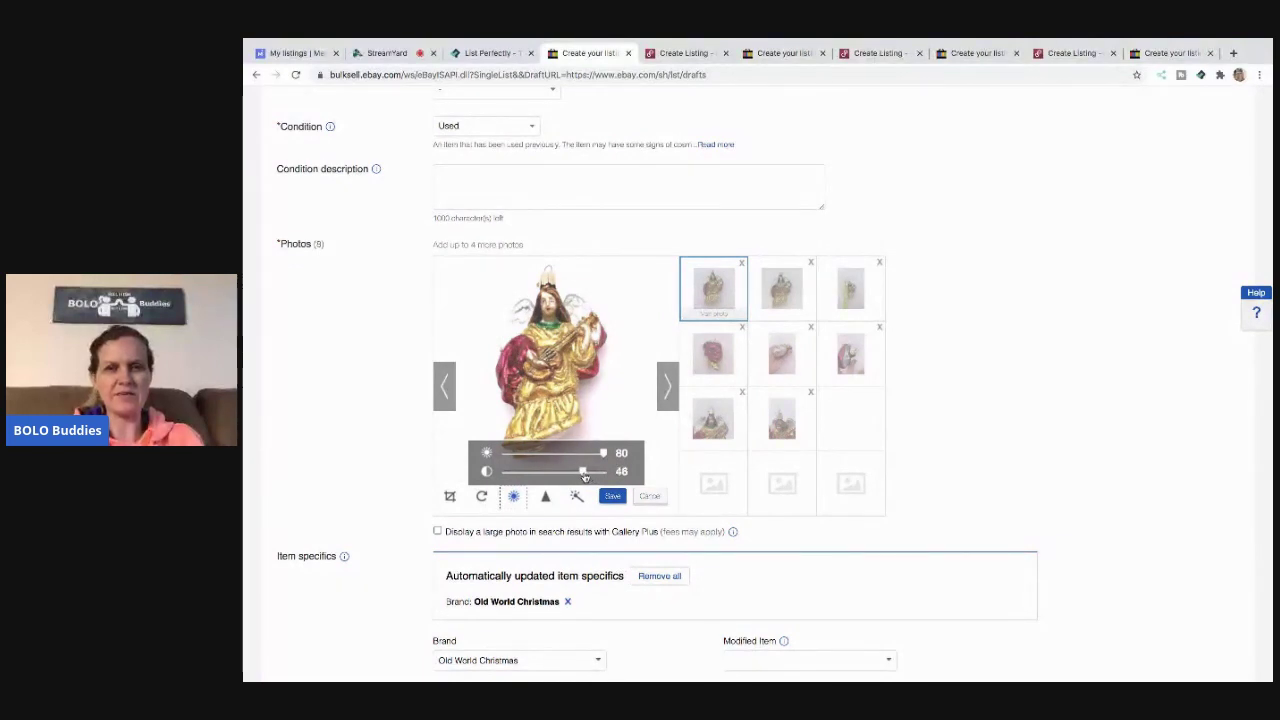
{"action": "left_click", "coordinate": [609, 497]}
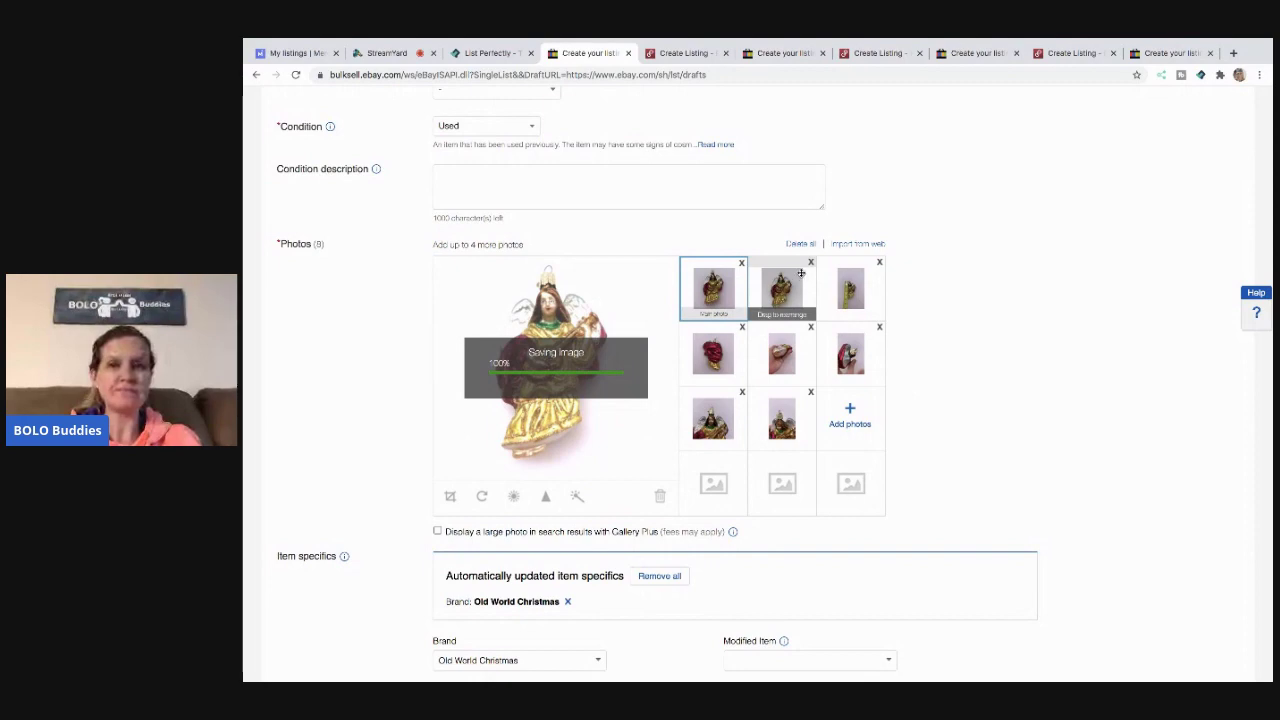
{"action": "left_click", "coordinate": [784, 289]}
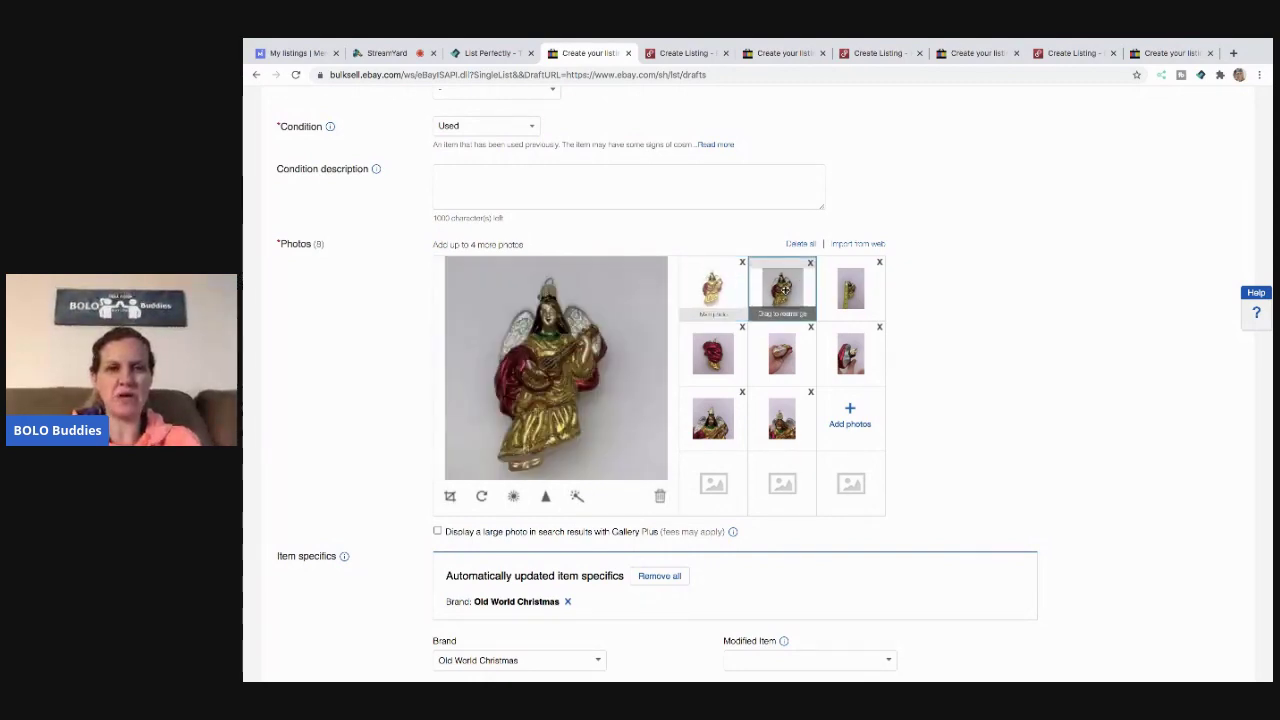
Set the Buy It Now price of the eBay angel ornament listing to 22
{"action": "scroll", "coordinate": [1068, 302], "scroll_direction": "down", "scroll_amount": 7}
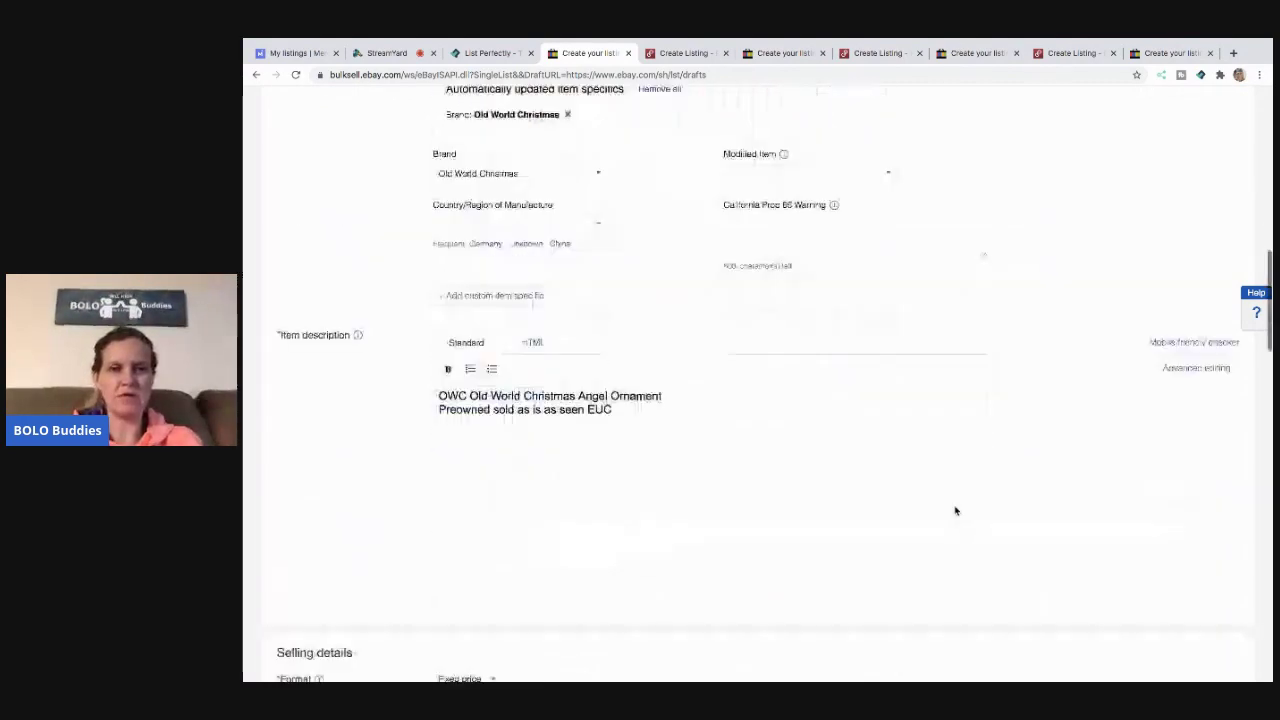
{"action": "scroll", "coordinate": [955, 511], "scroll_direction": "down", "scroll_amount": 2}
{"action": "left_click", "coordinate": [491, 423]}
{"action": "type", "text": "22"}
{"action": "left_click", "coordinate": [702, 424]}
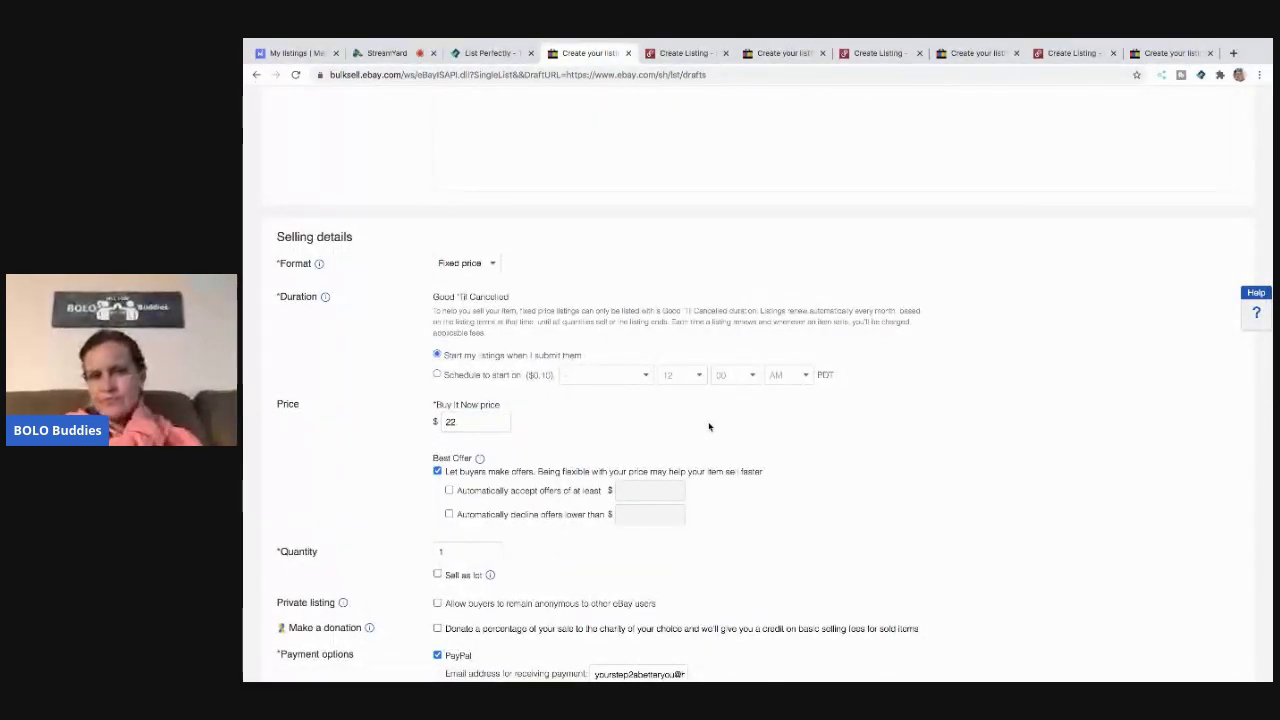
Offer USPS First Class and USPS Priority Mail as domestic shipping services and apply the calculated and promotional combined shipping rules
{"action": "scroll", "coordinate": [709, 427], "scroll_direction": "down", "scroll_amount": 3}
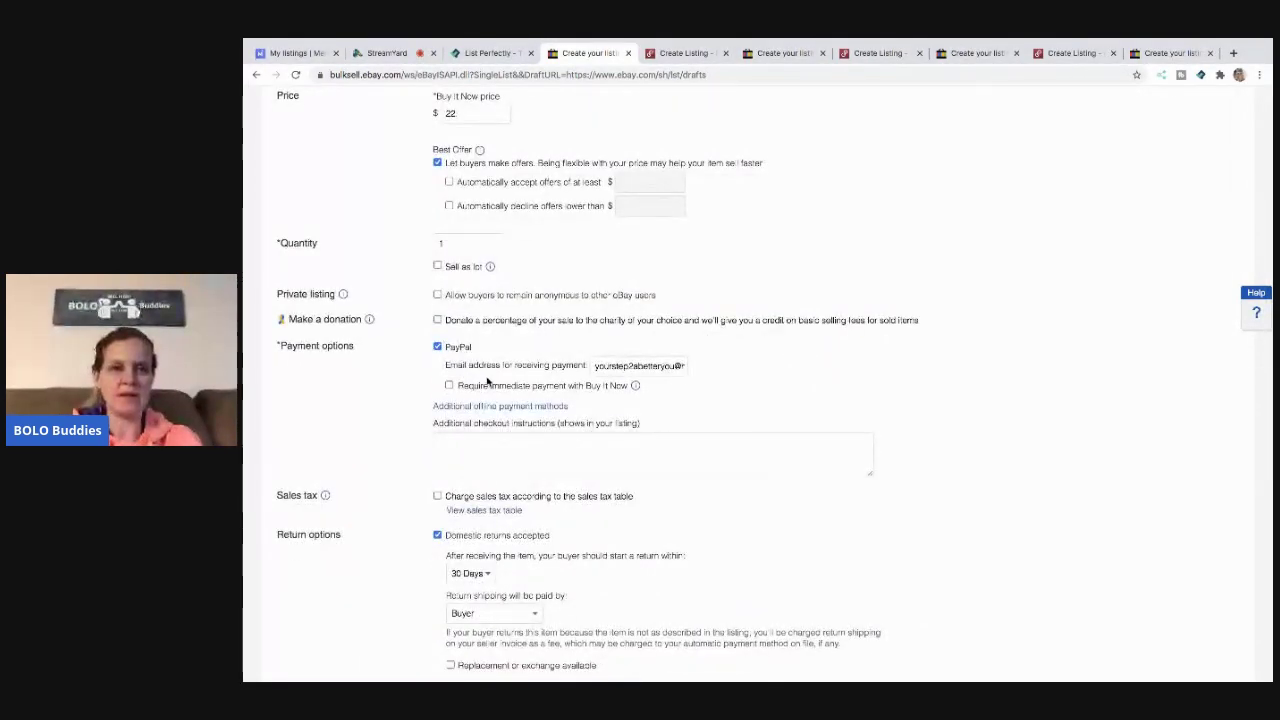
{"action": "scroll", "coordinate": [487, 378], "scroll_direction": "down", "scroll_amount": 2}
{"action": "scroll", "coordinate": [487, 378], "scroll_direction": "down", "scroll_amount": 3}
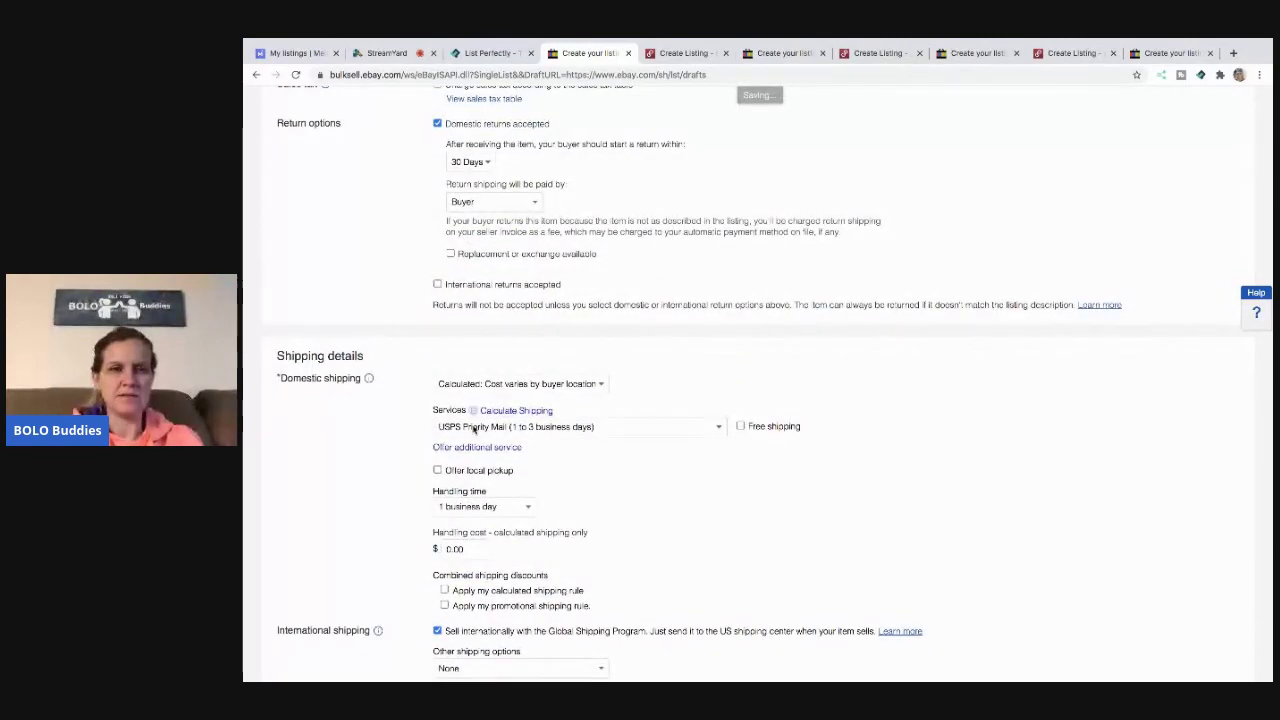
{"action": "left_click", "coordinate": [478, 426]}
{"action": "left_click", "coordinate": [478, 391]}
{"action": "left_click", "coordinate": [476, 448]}
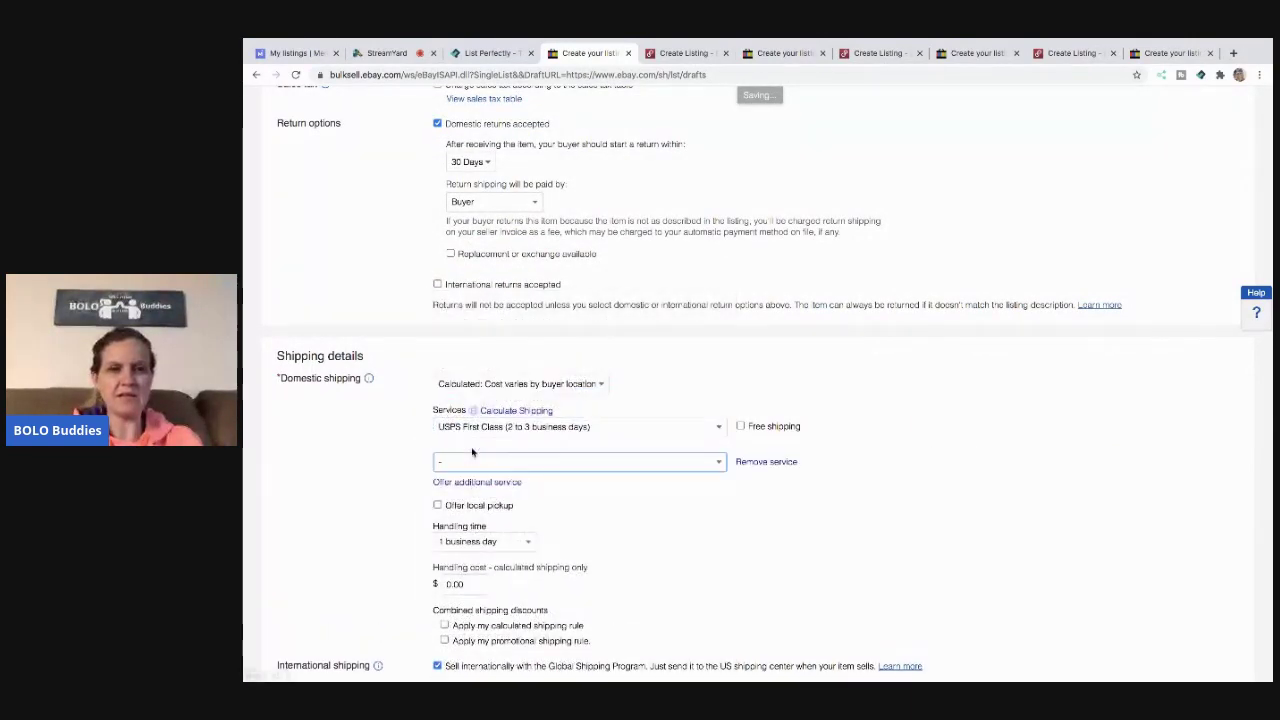
{"action": "left_click", "coordinate": [475, 465]}
{"action": "left_click", "coordinate": [500, 593]}
{"action": "scroll", "coordinate": [694, 504], "scroll_direction": "down", "scroll_amount": 3}
{"action": "left_click", "coordinate": [444, 394]}
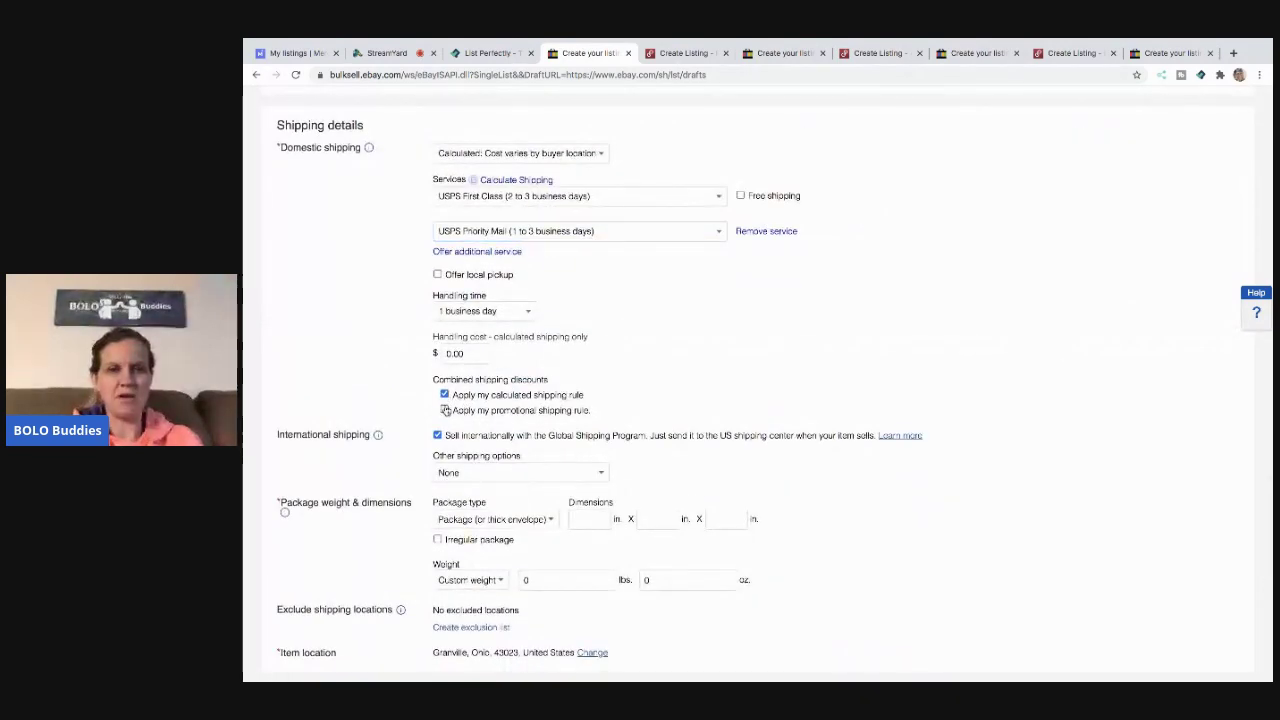
Enter package dimensions of 10 x 7 x 4 in. and a weight of 12 oz for the eBay angel ornament
{"action": "left_click", "coordinate": [598, 518]}
{"action": "type", "text": "10"}
{"action": "key", "text": "Tab"}
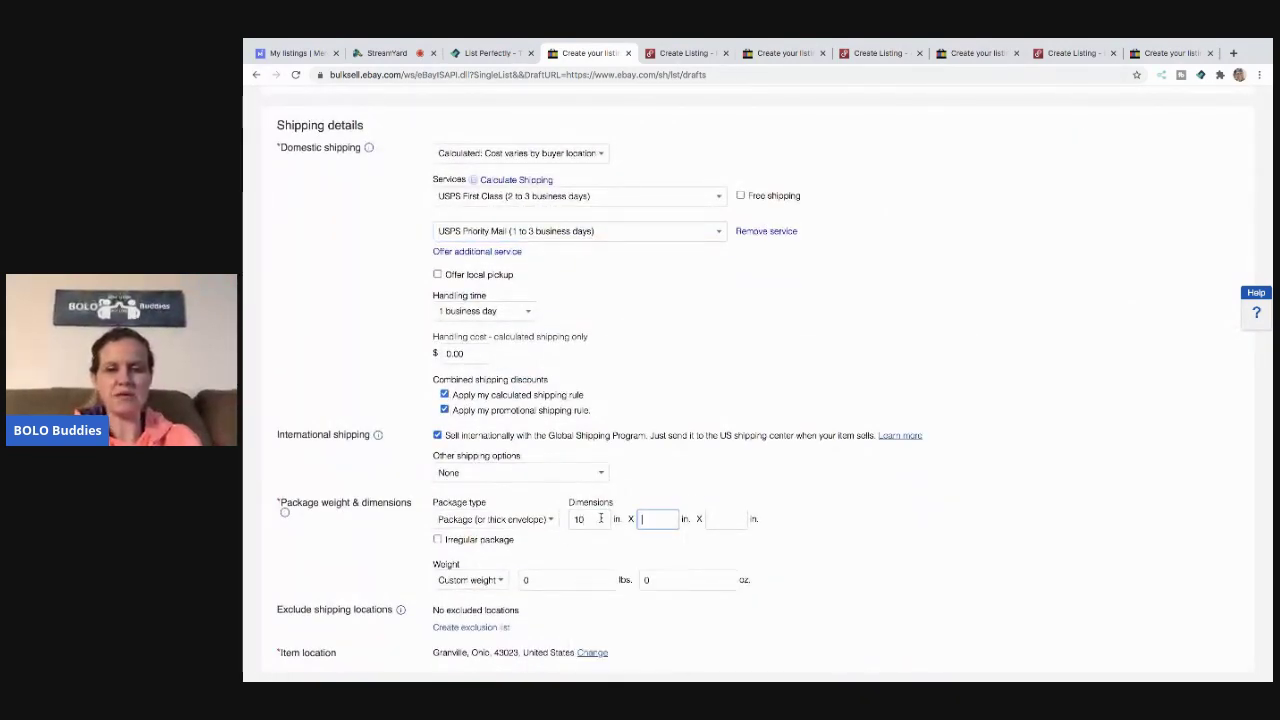
{"action": "type", "text": "7"}
{"action": "key", "text": "Tab"}
{"action": "type", "text": "4"}
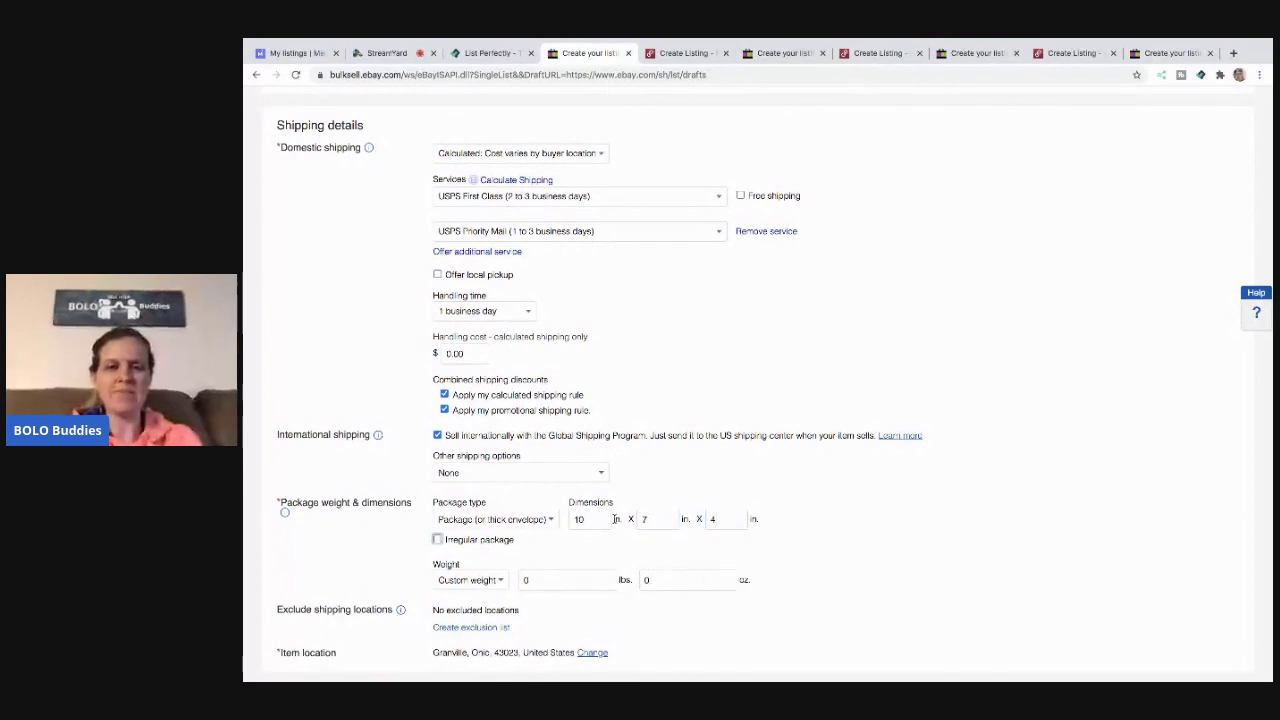
{"action": "left_click", "coordinate": [664, 580]}
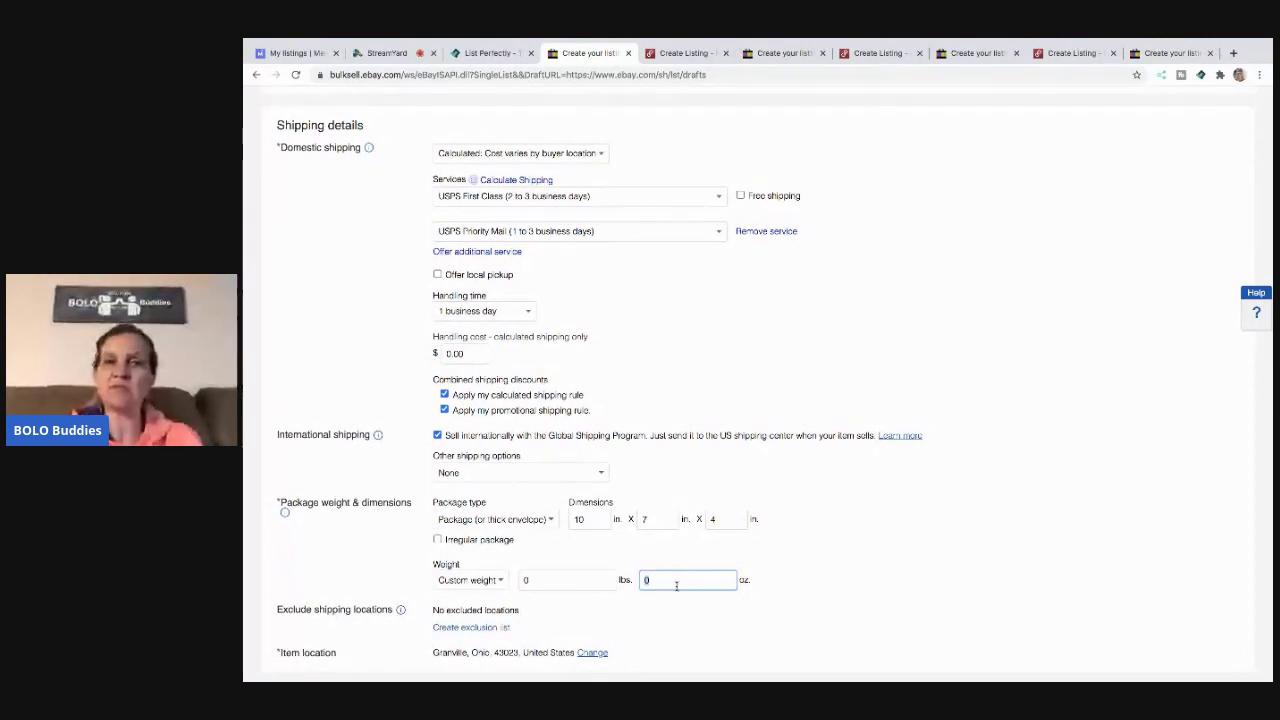
{"action": "type", "text": "12"}
Promote the eBay angel ornament listing with an ad rate of 1% in the default campaign
{"action": "scroll", "coordinate": [838, 588], "scroll_direction": "down", "scroll_amount": 1}
{"action": "scroll", "coordinate": [838, 588], "scroll_direction": "down", "scroll_amount": 1}
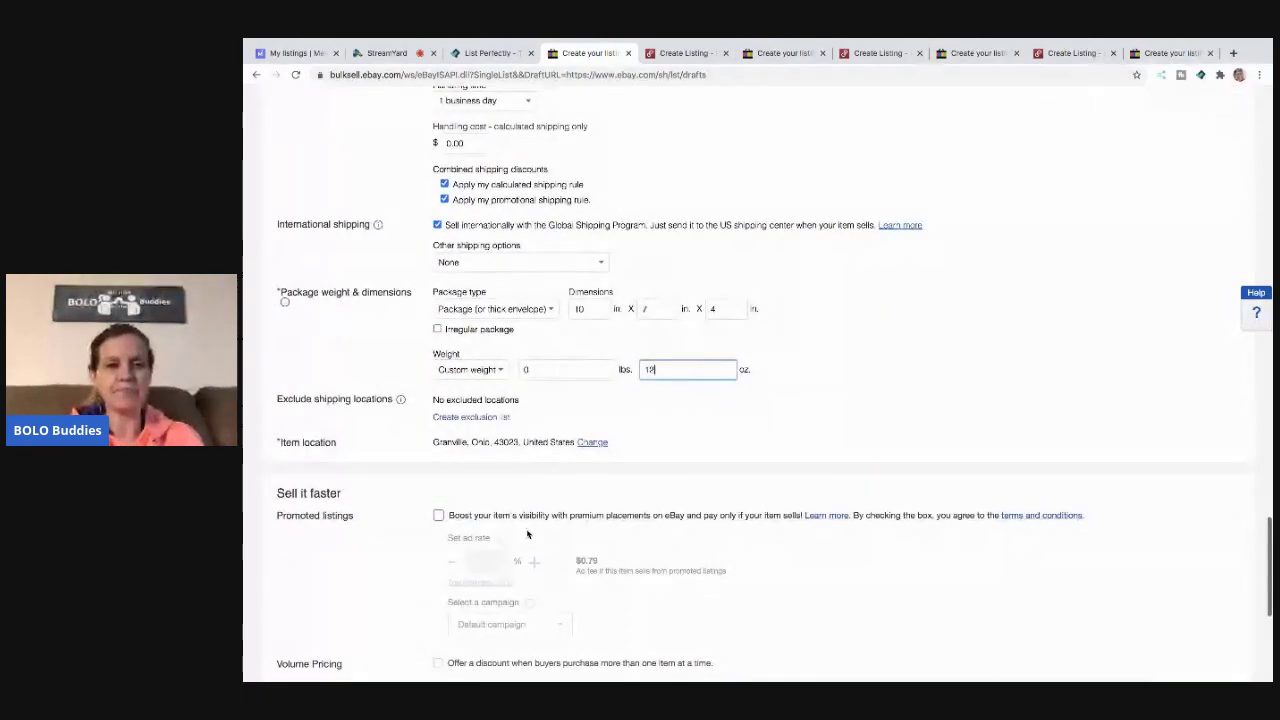
{"action": "left_click", "coordinate": [439, 516]}
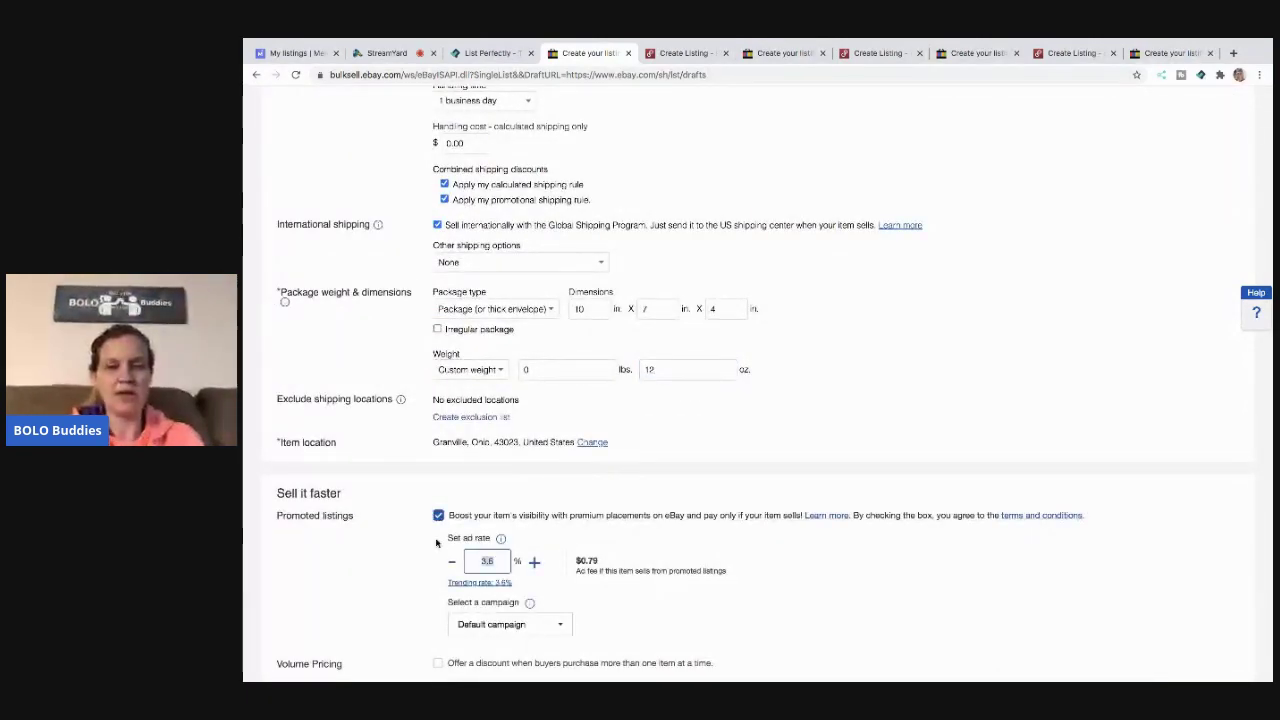
{"action": "scroll", "coordinate": [759, 466], "scroll_direction": "down", "scroll_amount": 3}
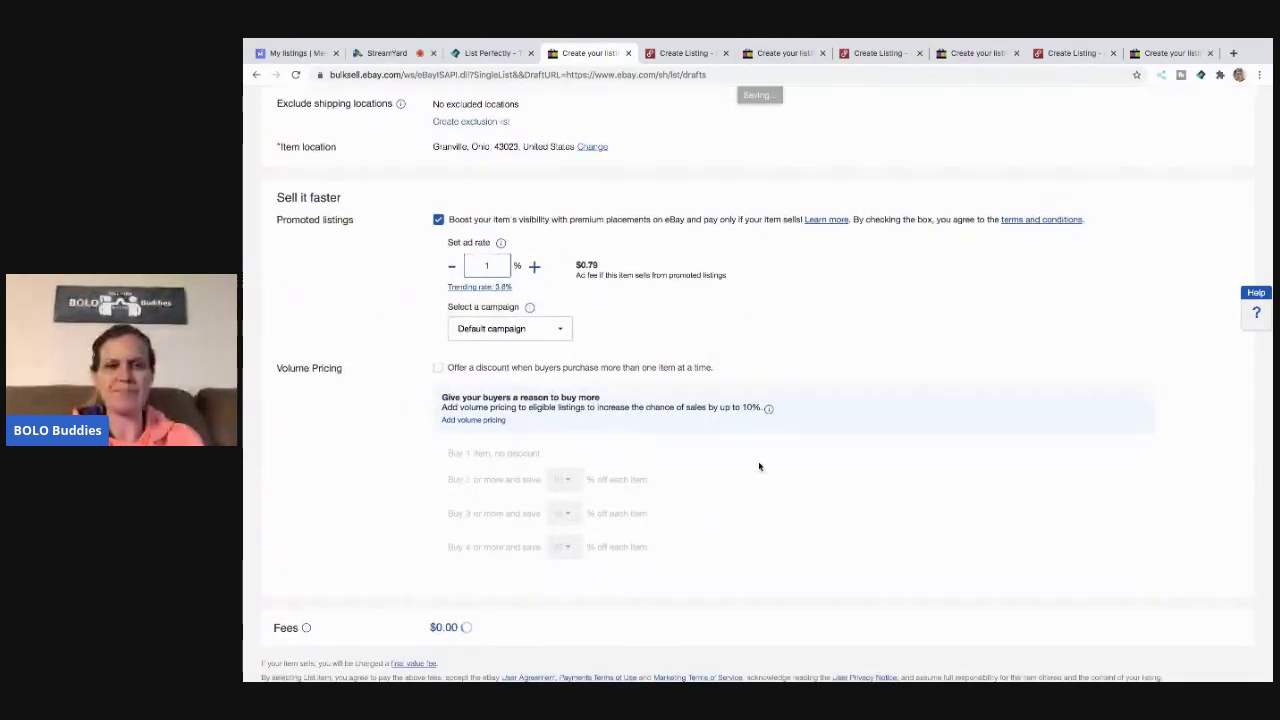
{"action": "scroll", "coordinate": [580, 503], "scroll_direction": "down", "scroll_amount": 1}
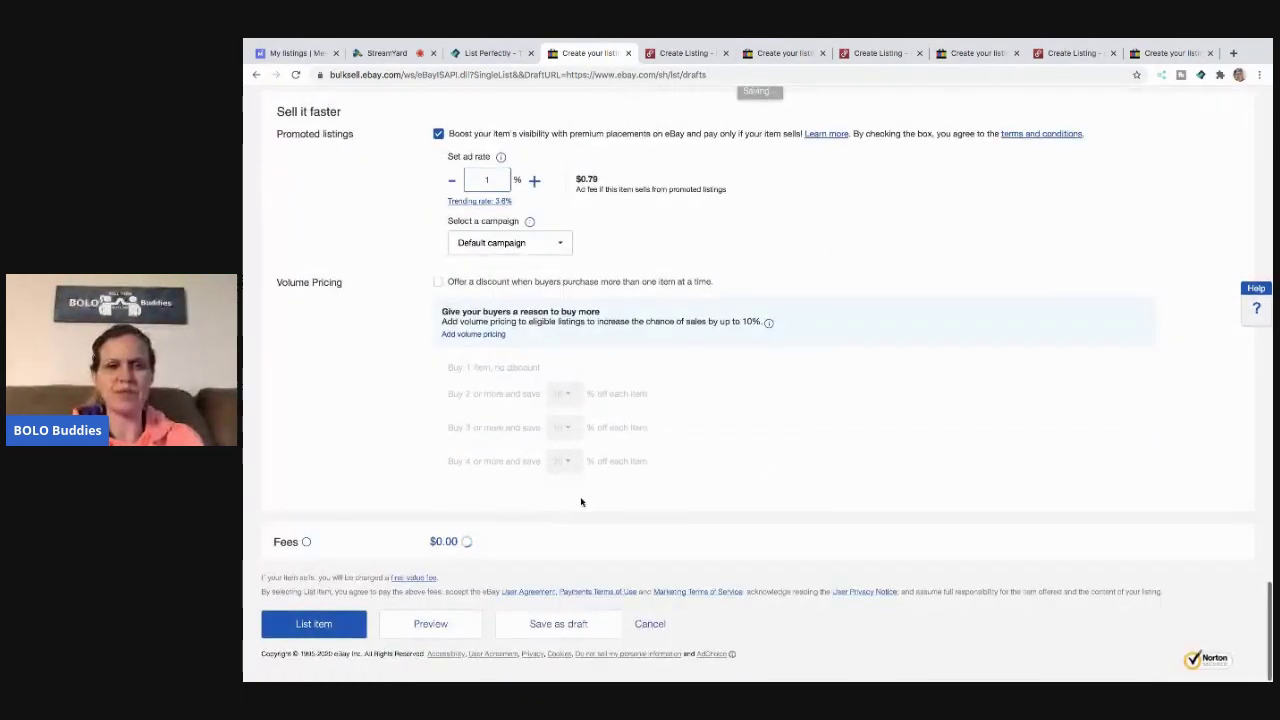
Publish the angel ornament listing on eBay, finish without starting another draft, and close its tab
{"action": "left_click", "coordinate": [338, 628]}
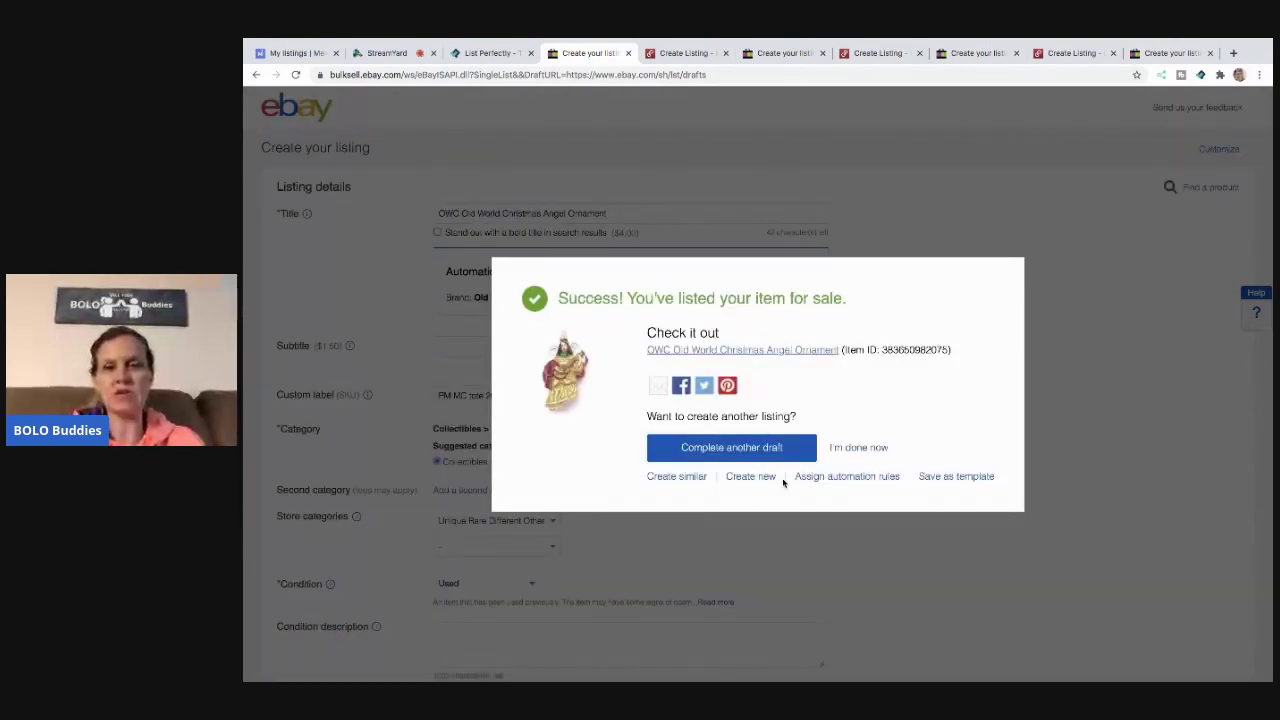
{"action": "left_click", "coordinate": [856, 448]}
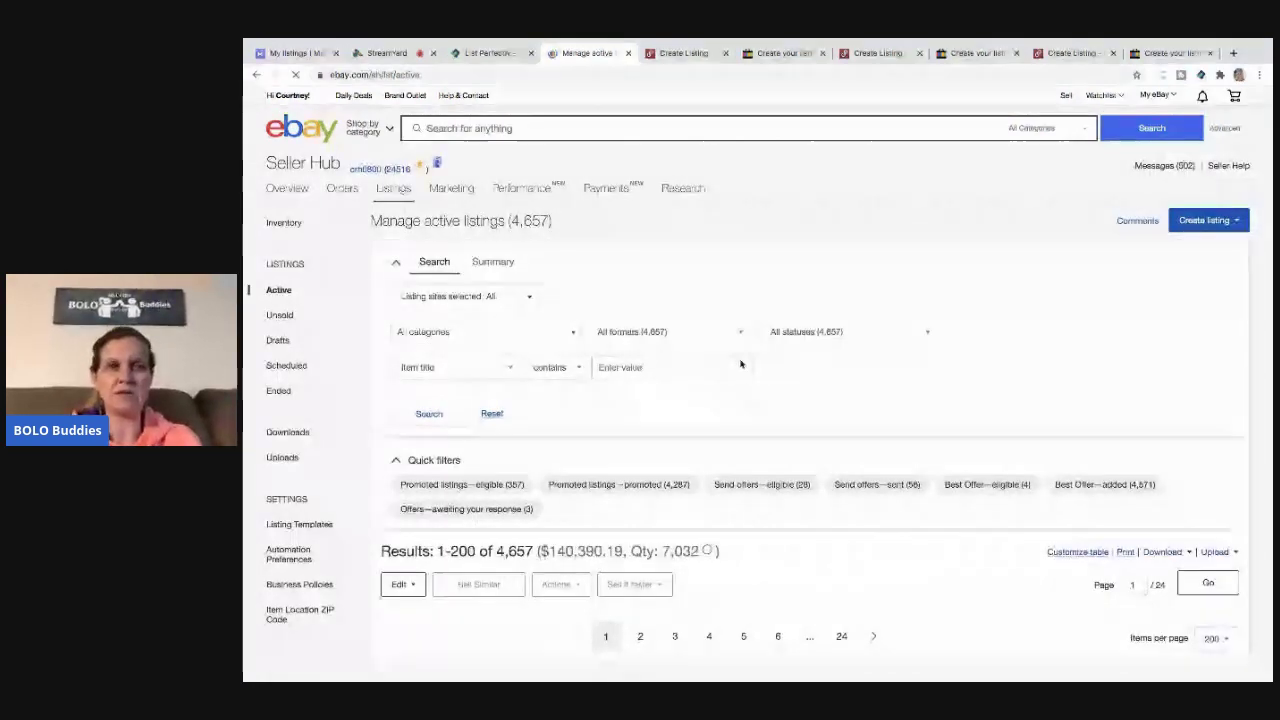
{"action": "left_click", "coordinate": [628, 53]}
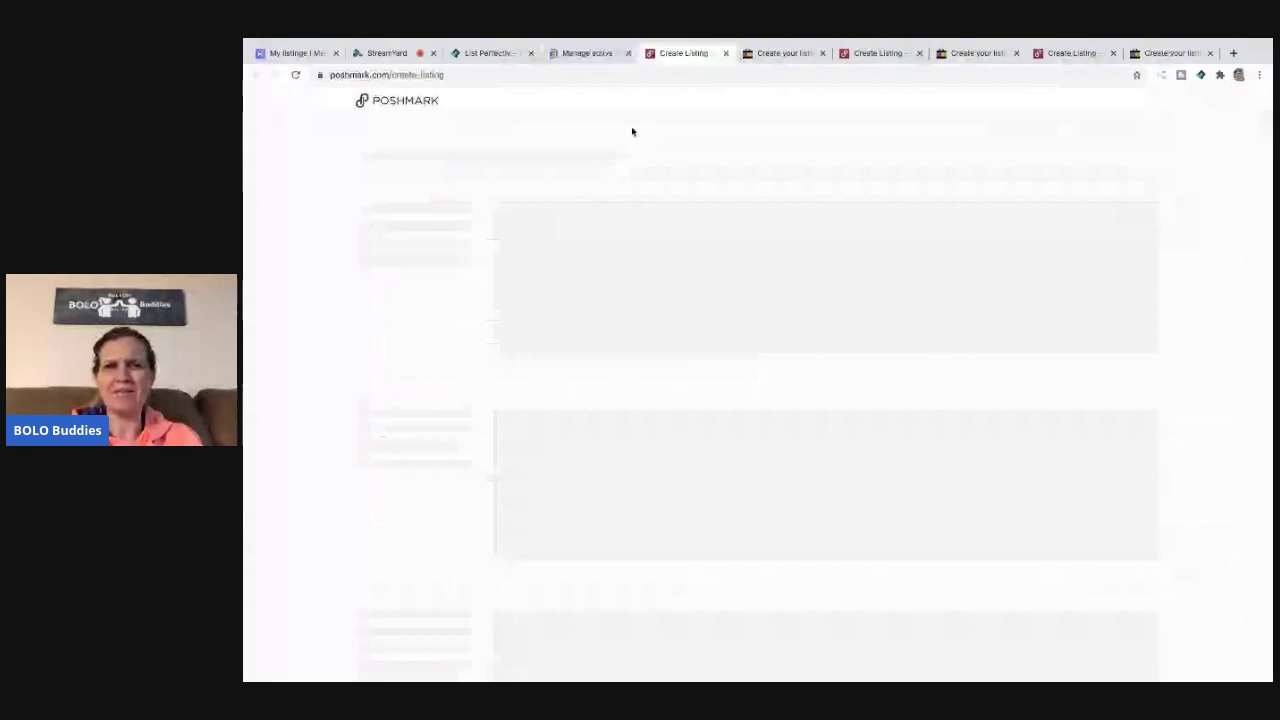
Complete the Poshmark title as Nativity Glass Ornament Mary Joseph Baby Jesus and set the category to Home Holiday, Ornaments
{"action": "scroll", "coordinate": [615, 174], "scroll_direction": "down", "scroll_amount": 5}
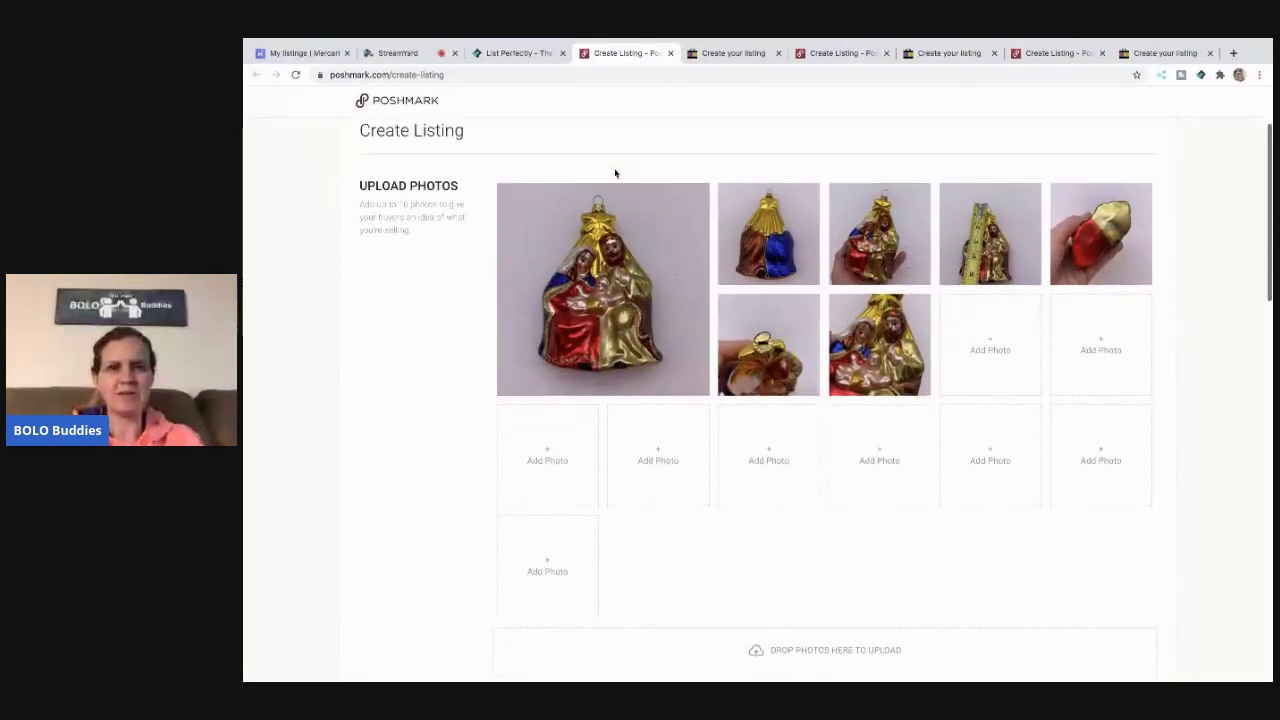
{"action": "scroll", "coordinate": [615, 217], "scroll_direction": "down", "scroll_amount": 2}
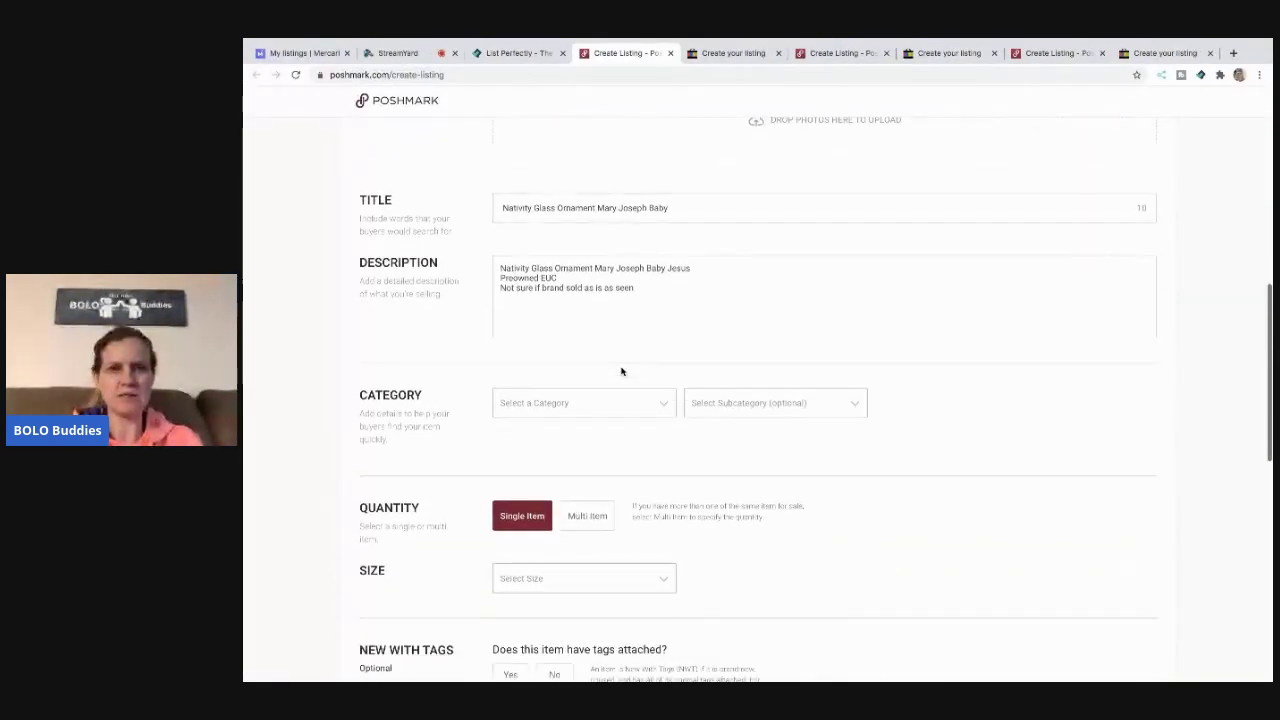
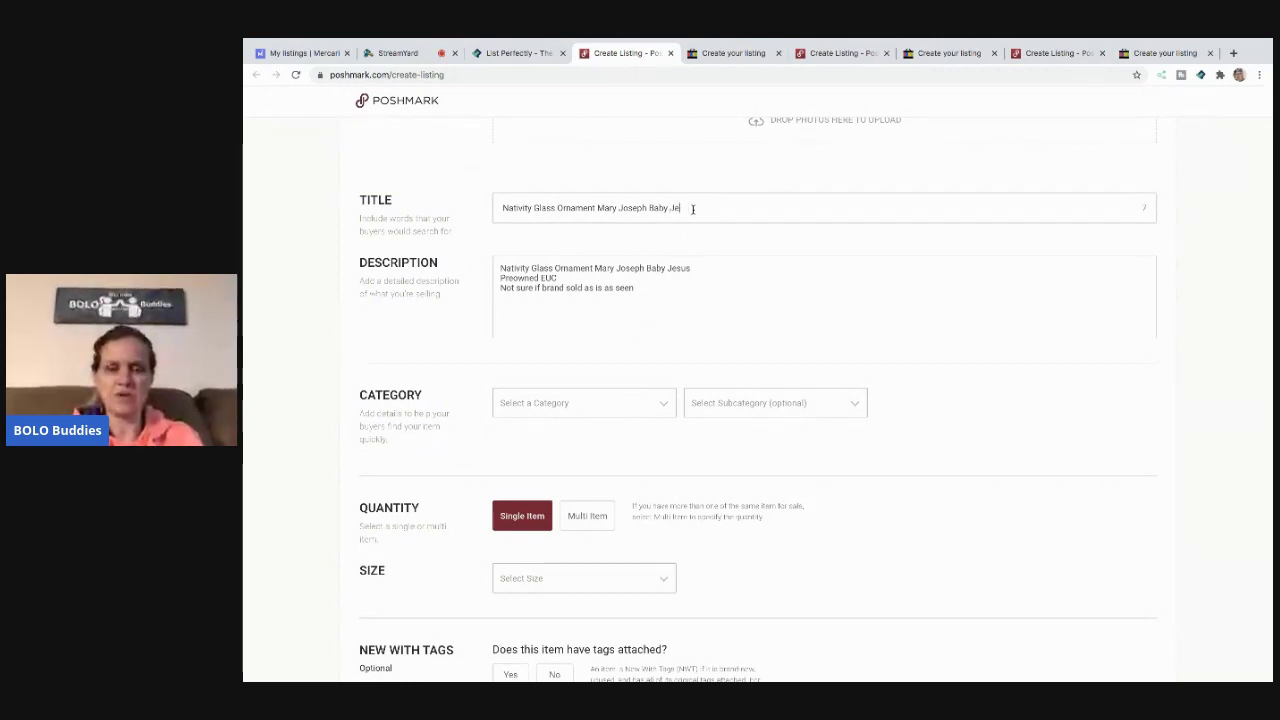
{"action": "left_click", "coordinate": [662, 405]}
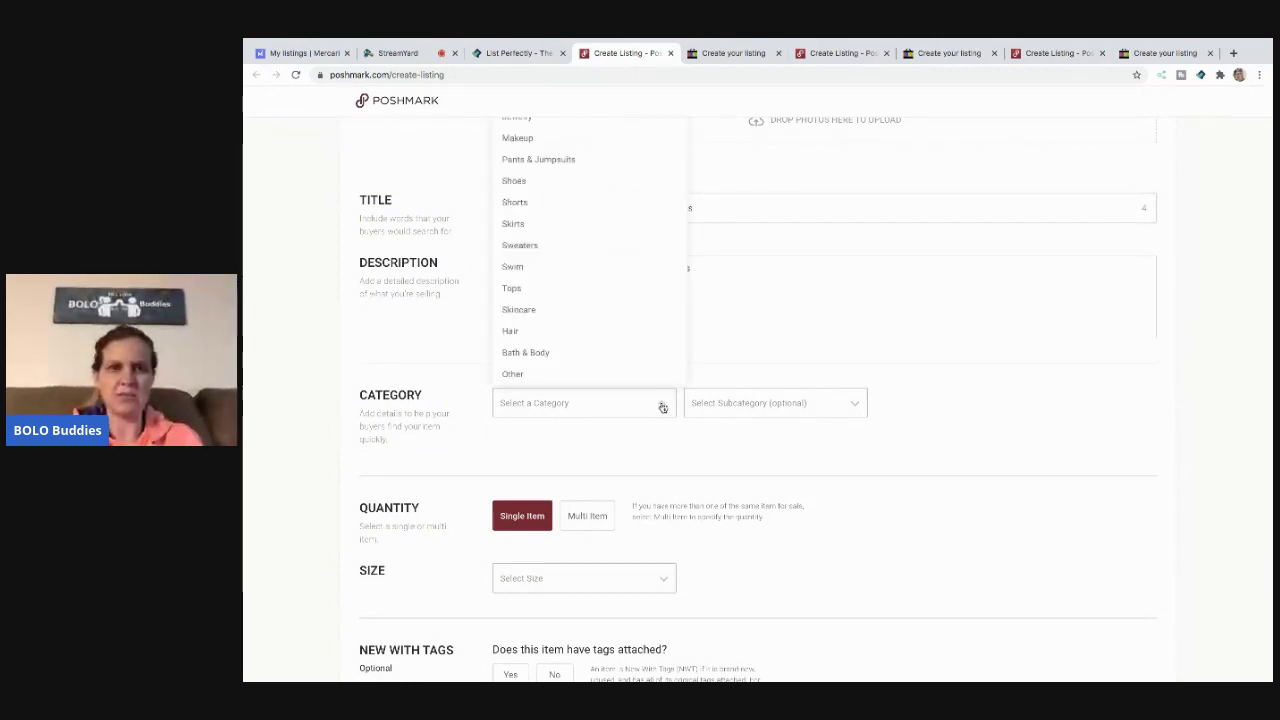
{"action": "scroll", "coordinate": [663, 249], "scroll_direction": "up", "scroll_amount": 5}
{"action": "left_click", "coordinate": [666, 160]}
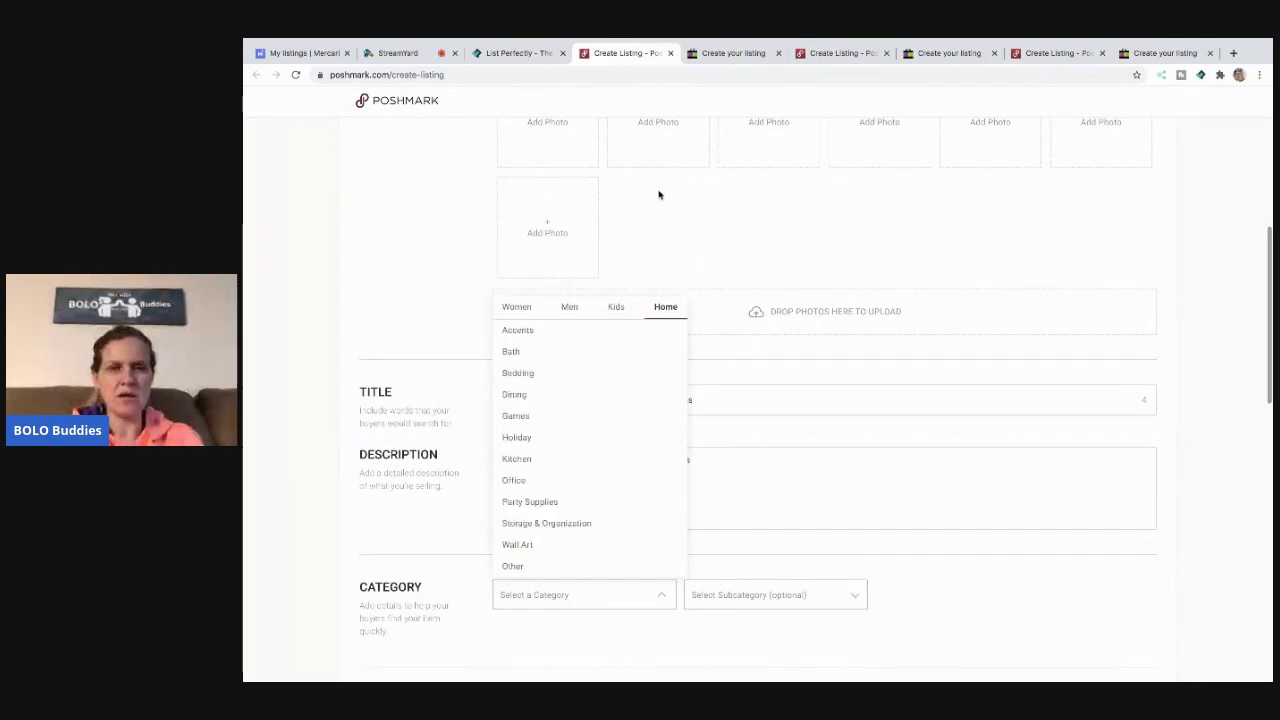
{"action": "left_click", "coordinate": [517, 437]}
{"action": "scroll", "coordinate": [720, 540], "scroll_direction": "down", "scroll_amount": 2}
{"action": "left_click", "coordinate": [723, 557]}
Set the Poshmark nativity ornament's size to OS and mark it as having no tags attached
{"action": "left_click", "coordinate": [650, 625]}
{"action": "left_click", "coordinate": [535, 548]}
{"action": "scroll", "coordinate": [540, 520], "scroll_direction": "down", "scroll_amount": 3}
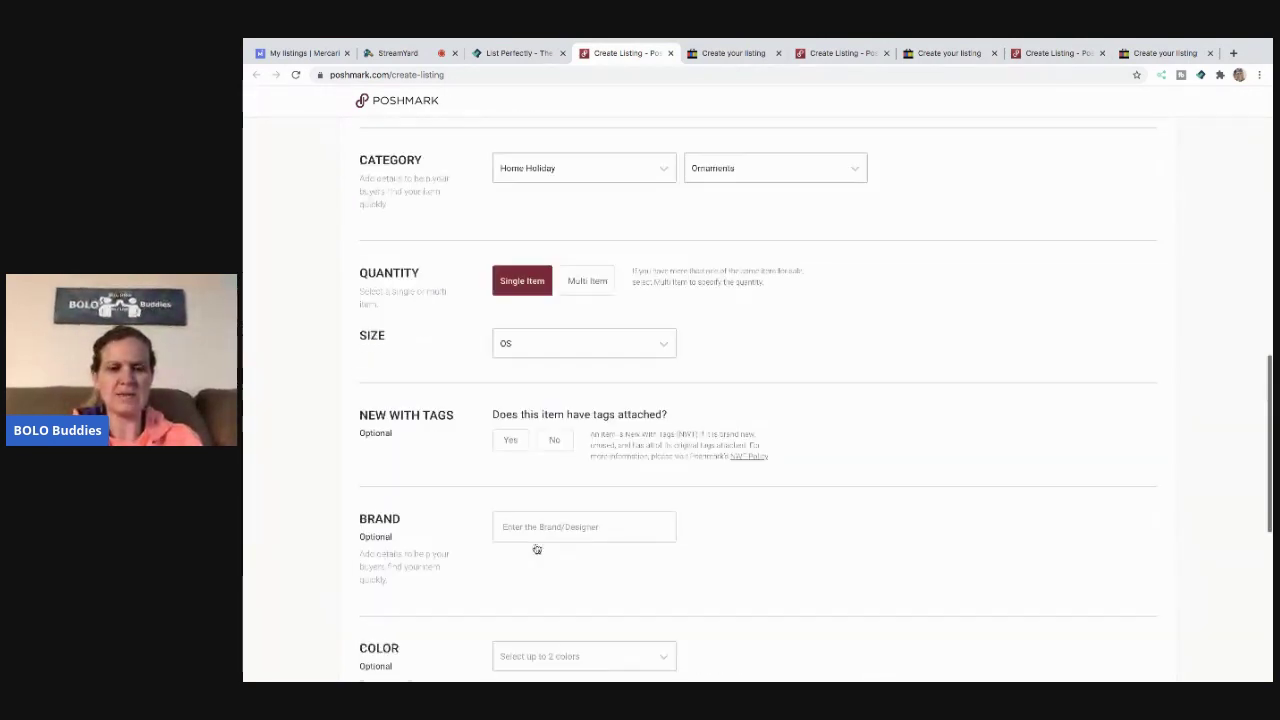
{"action": "left_click", "coordinate": [557, 422]}
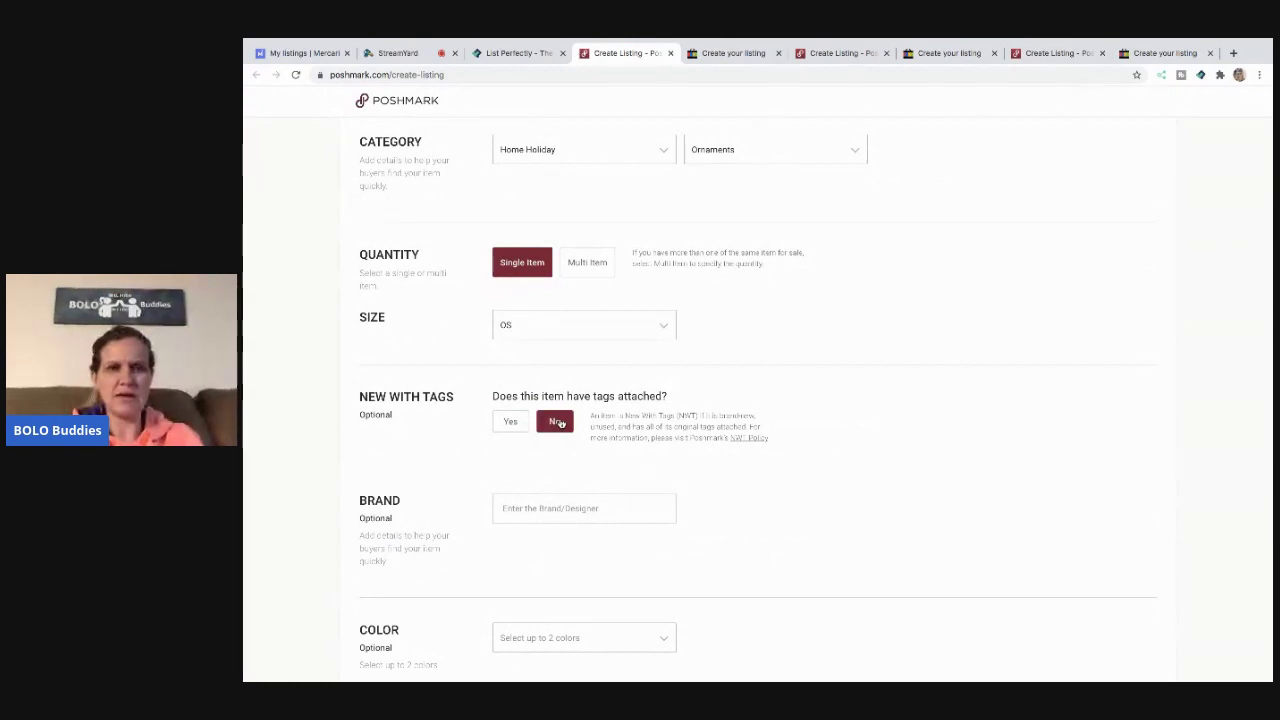
Examine the nativity ornament's tape measure photo in the Poshmark photo editor and apply it as is
{"action": "scroll", "coordinate": [557, 422], "scroll_direction": "up", "scroll_amount": 10}
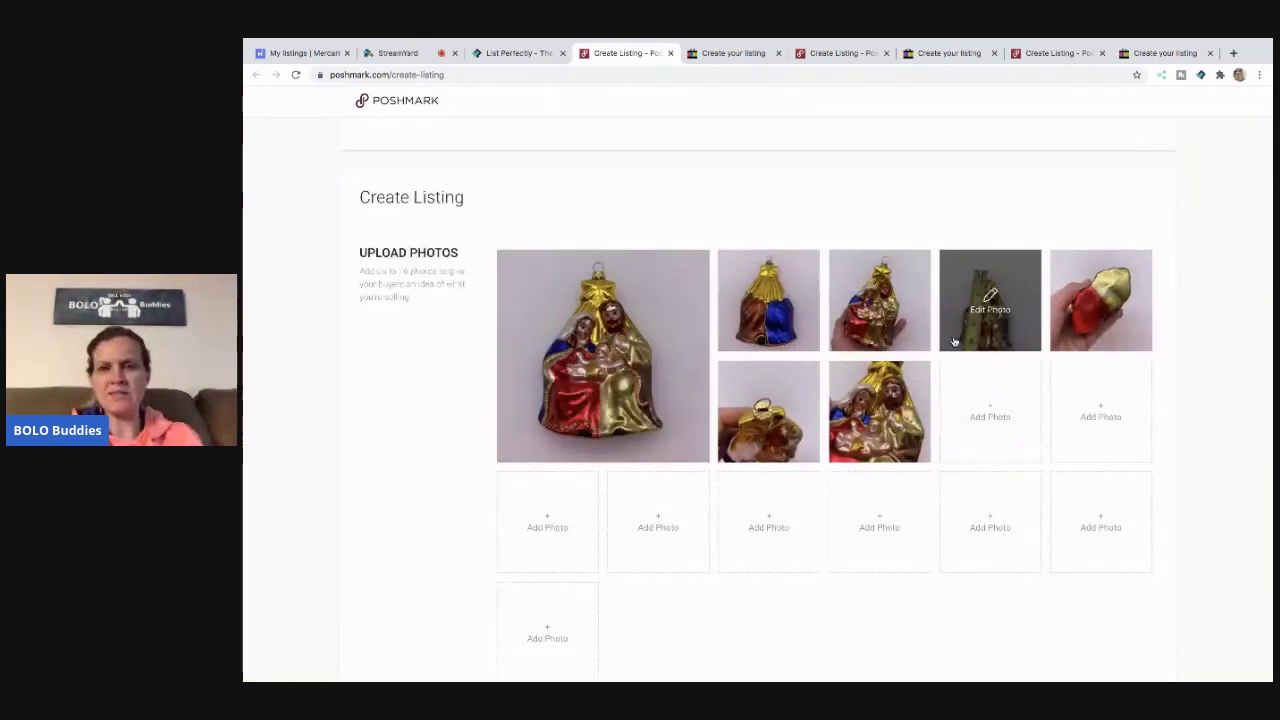
{"action": "left_click", "coordinate": [987, 337]}
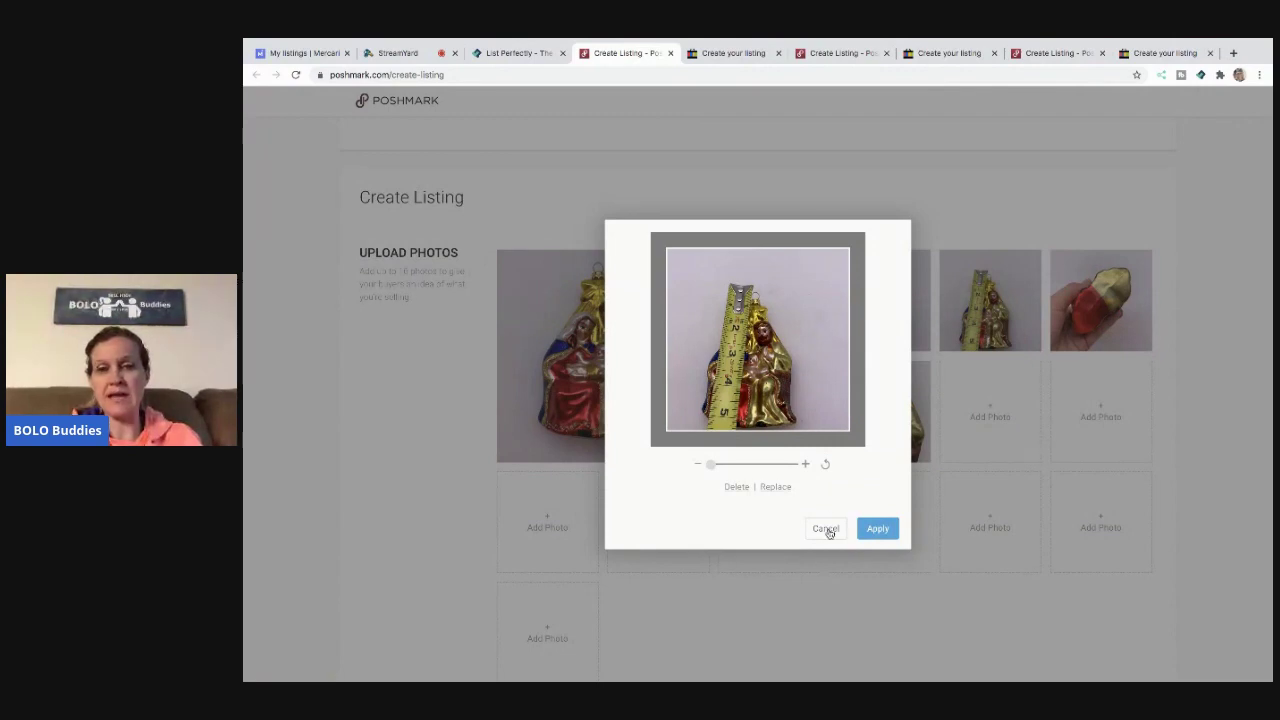
{"action": "left_click", "coordinate": [877, 528]}
Set the Poshmark nativity ornament's original price to 0 and its listing price to 22
{"action": "scroll", "coordinate": [886, 528], "scroll_direction": "down", "scroll_amount": 12}
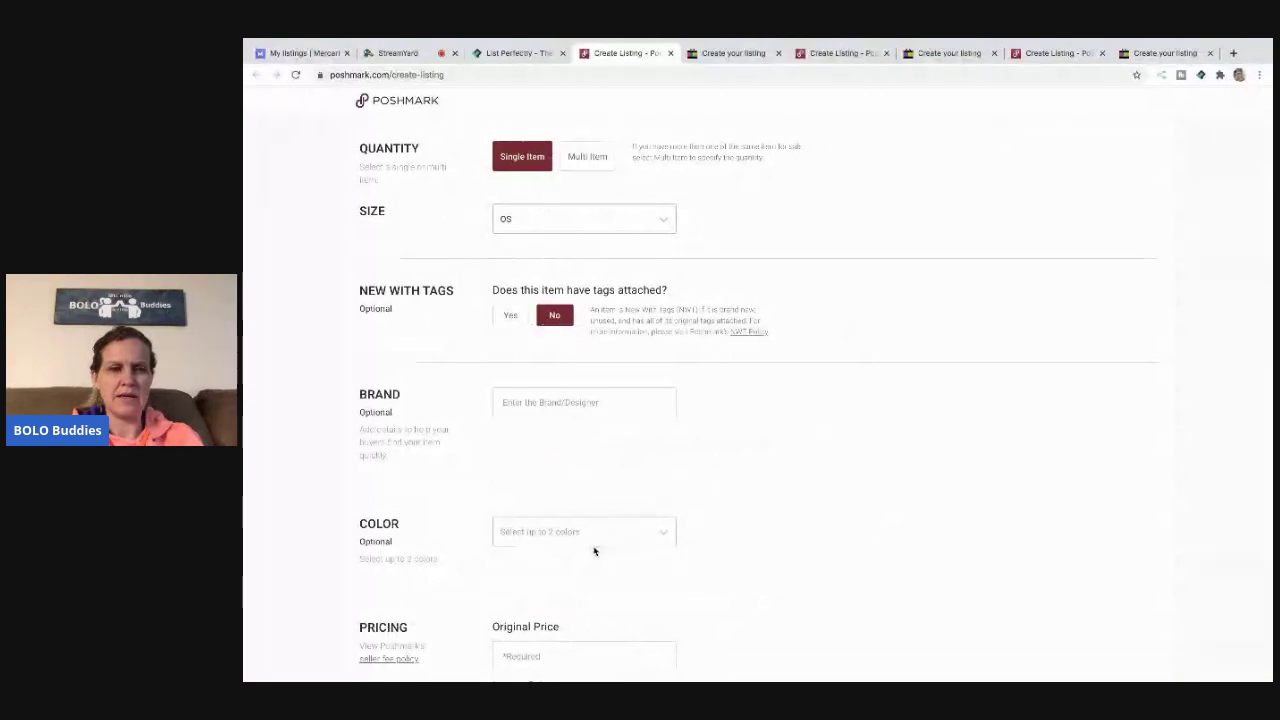
{"action": "scroll", "coordinate": [594, 549], "scroll_direction": "down", "scroll_amount": 2}
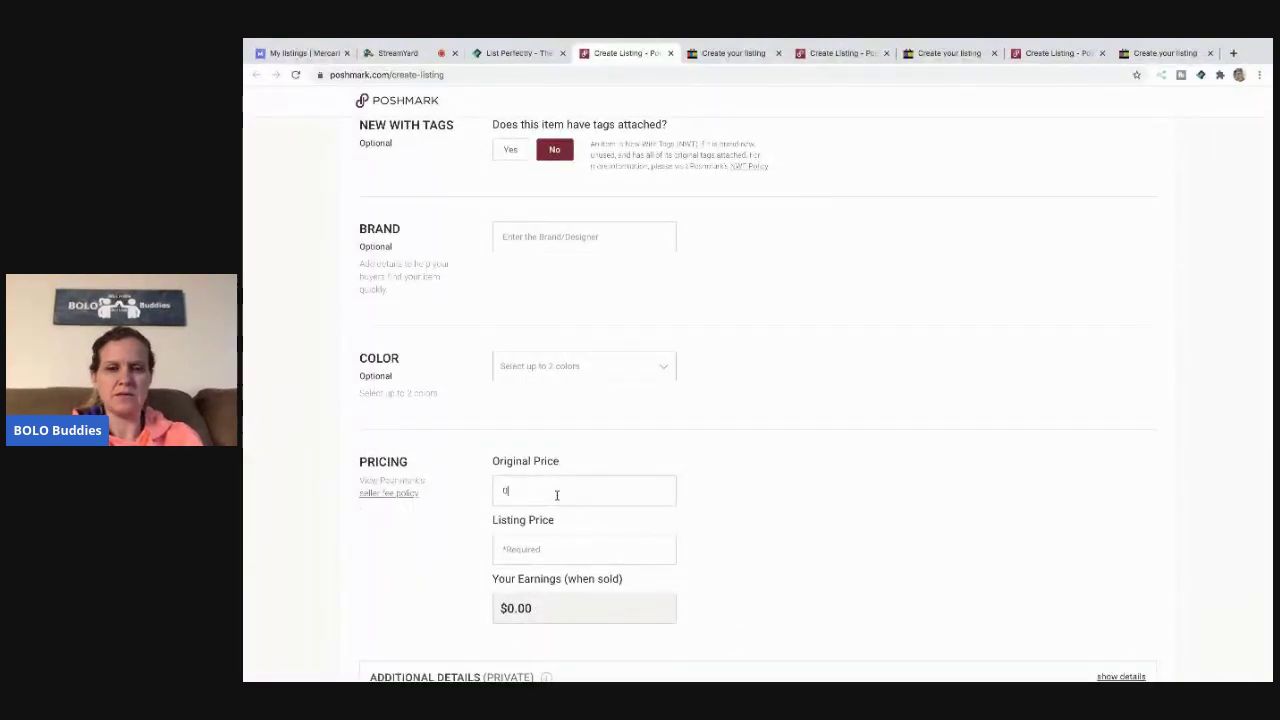
{"action": "scroll", "coordinate": [938, 469], "scroll_direction": "down", "scroll_amount": 1}
{"action": "scroll", "coordinate": [938, 469], "scroll_direction": "up", "scroll_amount": 1}
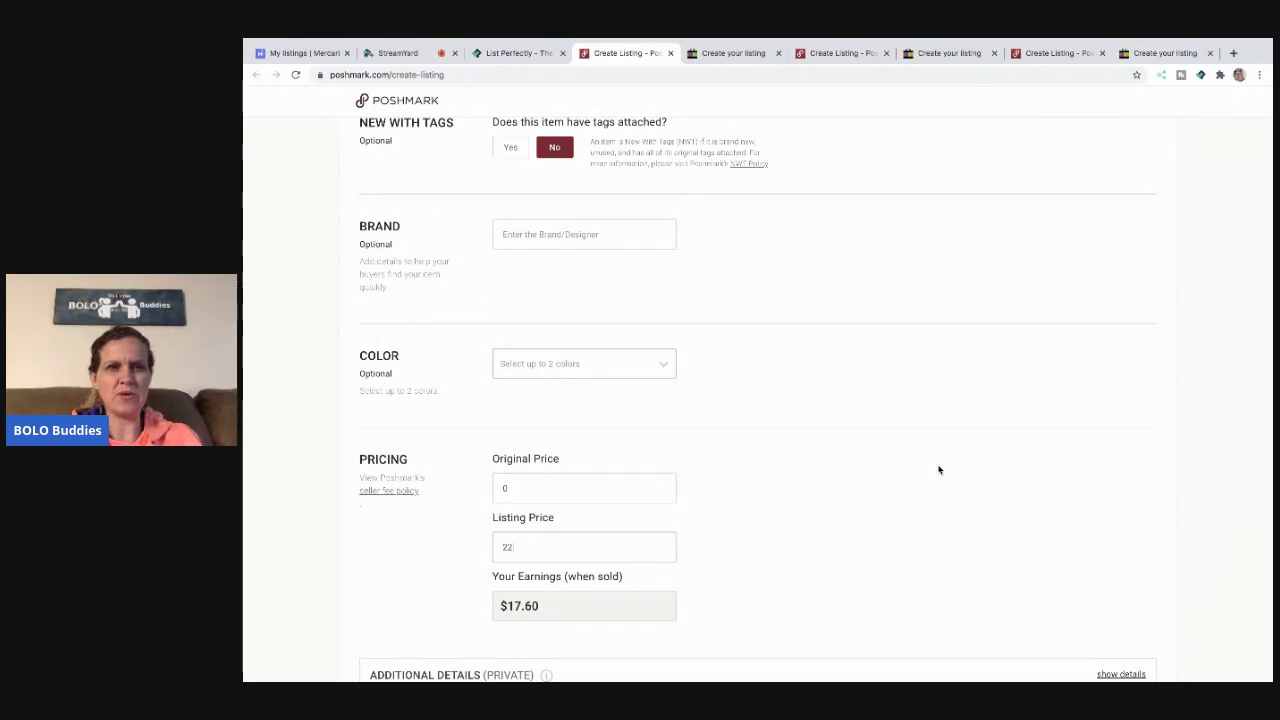
Publish the nativity ornament listing on Poshmark, confirming publication of the breakable item, and close its tab
{"action": "scroll", "coordinate": [938, 469], "scroll_direction": "down", "scroll_amount": 3}
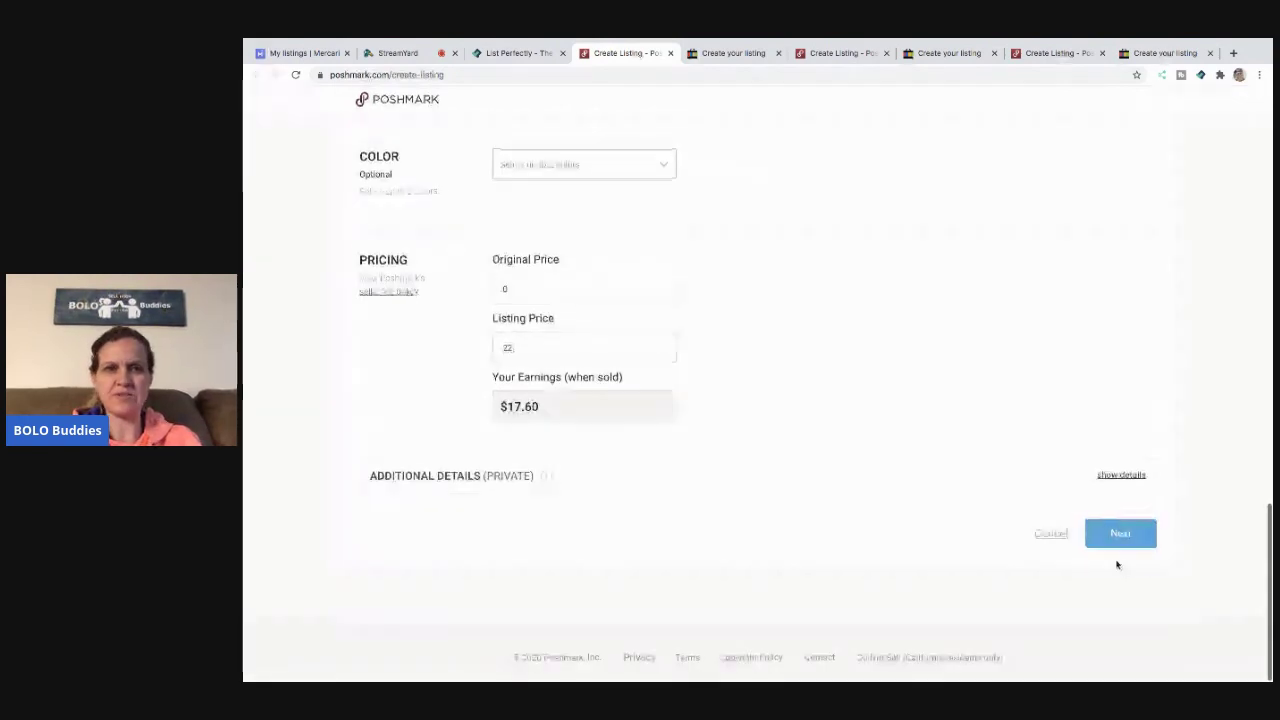
{"action": "left_click", "coordinate": [1120, 535]}
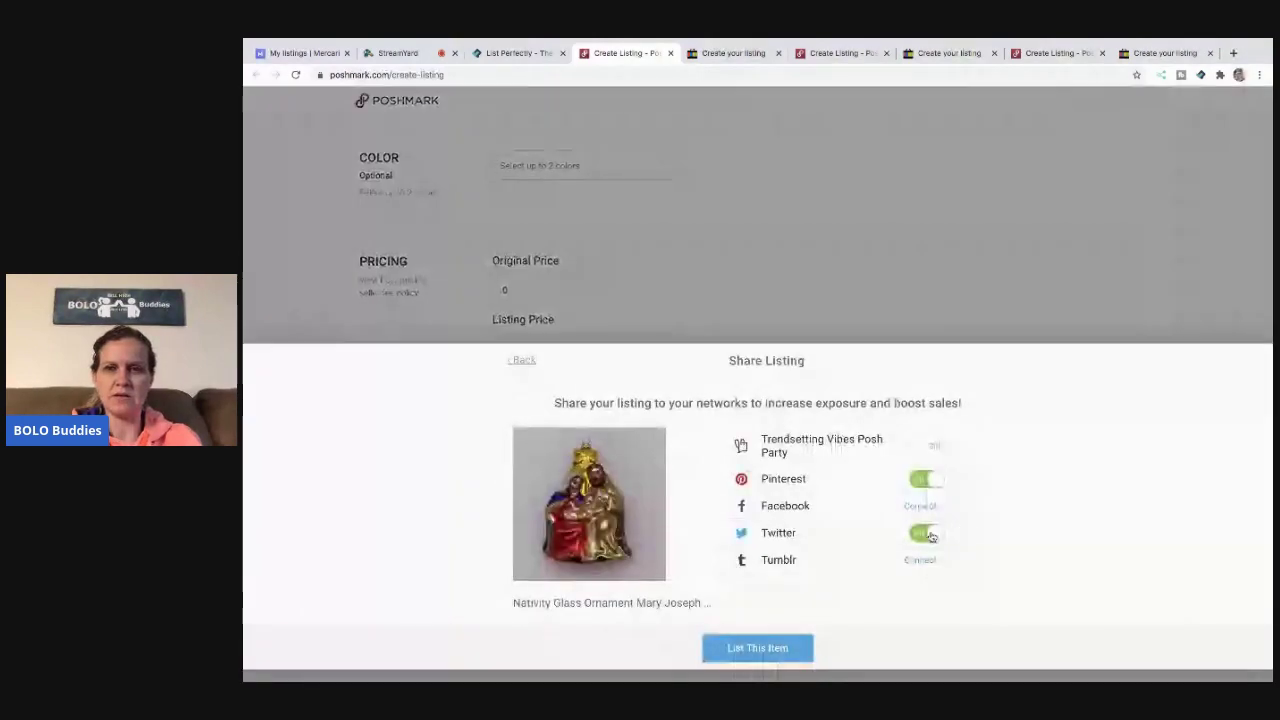
{"action": "left_click", "coordinate": [745, 648]}
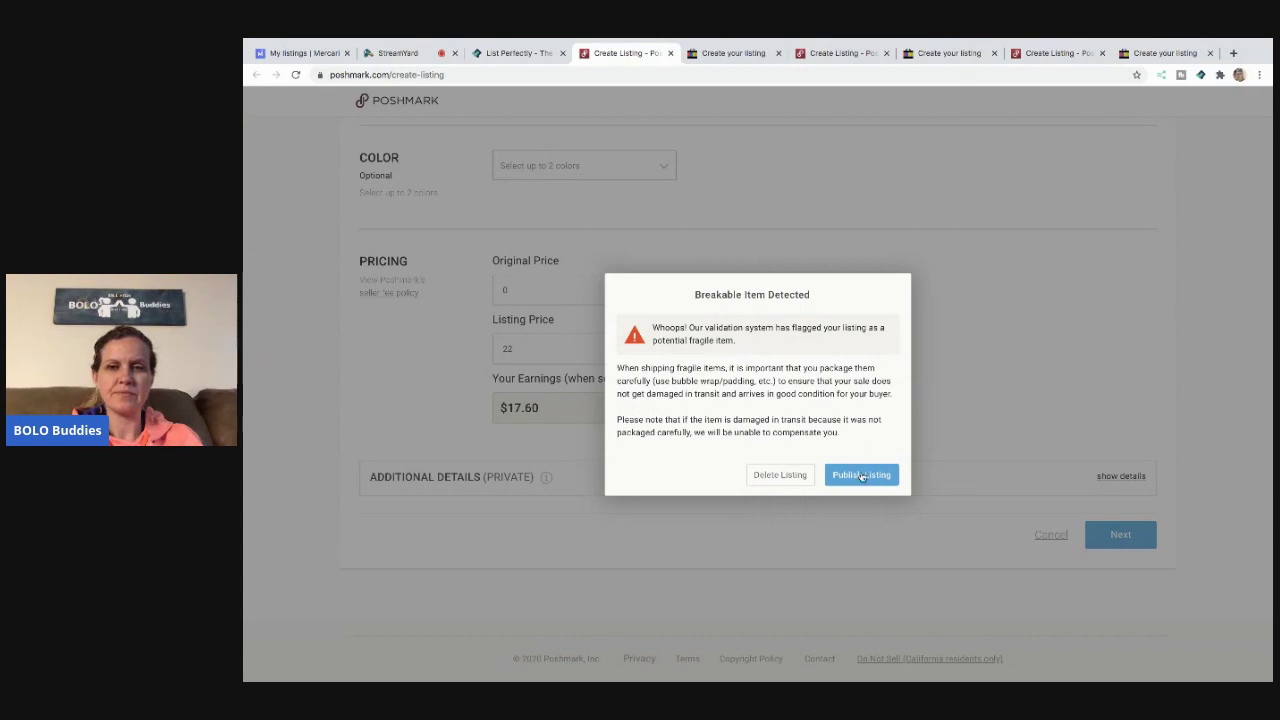
{"action": "left_click", "coordinate": [859, 476]}
{"action": "left_click", "coordinate": [827, 437]}
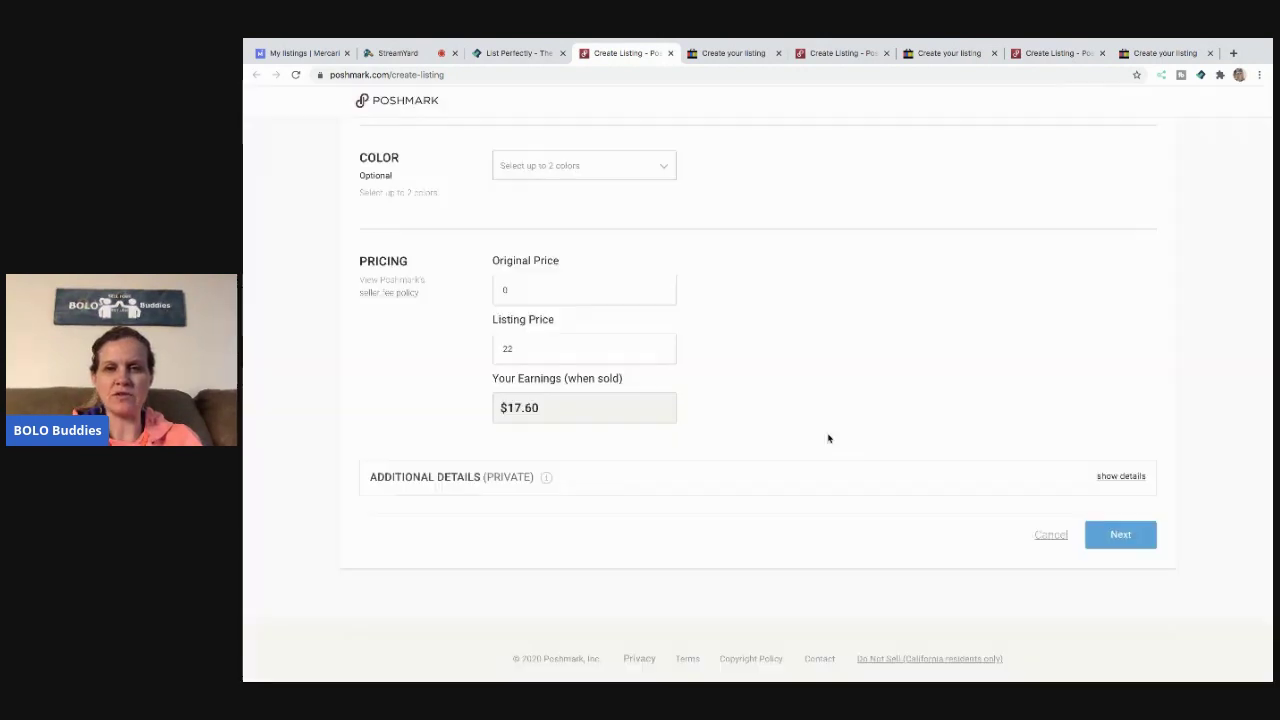
{"action": "left_click", "coordinate": [670, 54]}
Enter PM MC tote 26 as the custom label of the eBay nativity ornament listing
{"action": "left_click", "coordinate": [543, 396]}
{"action": "type", "text": "PM MC tote"}
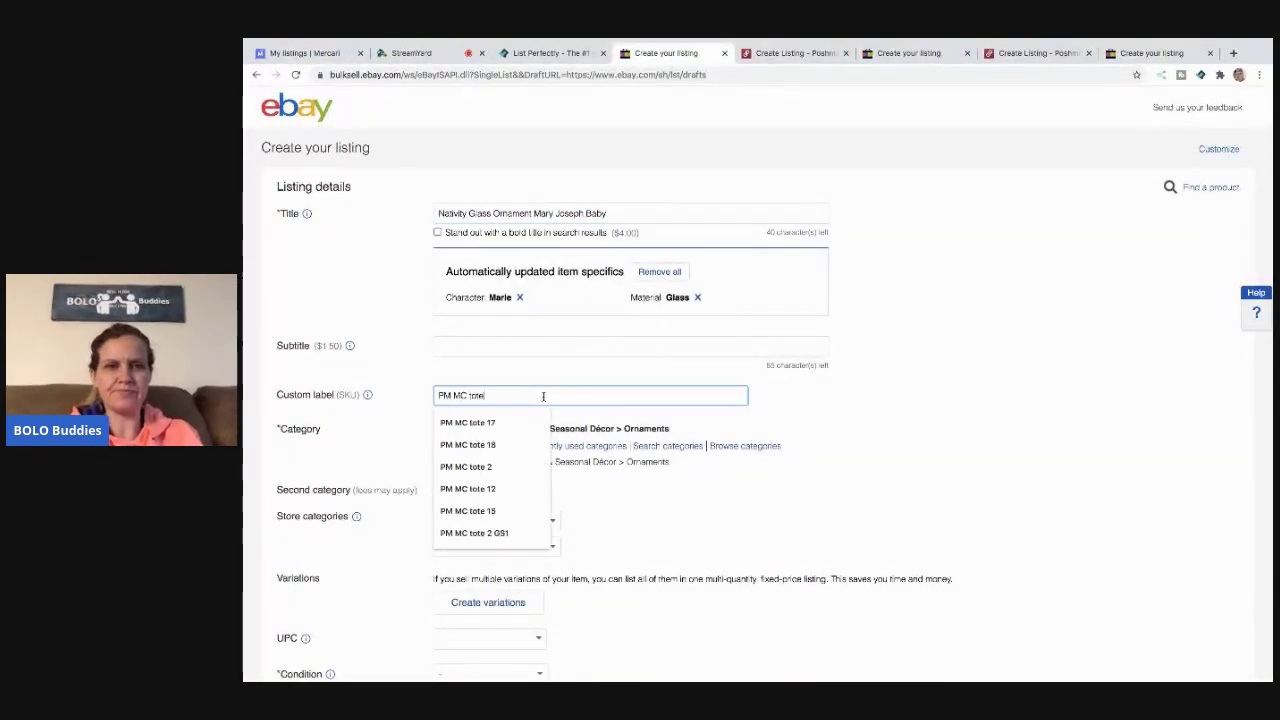
{"action": "type", "text": " 26"}
{"action": "left_click", "coordinate": [935, 392]}
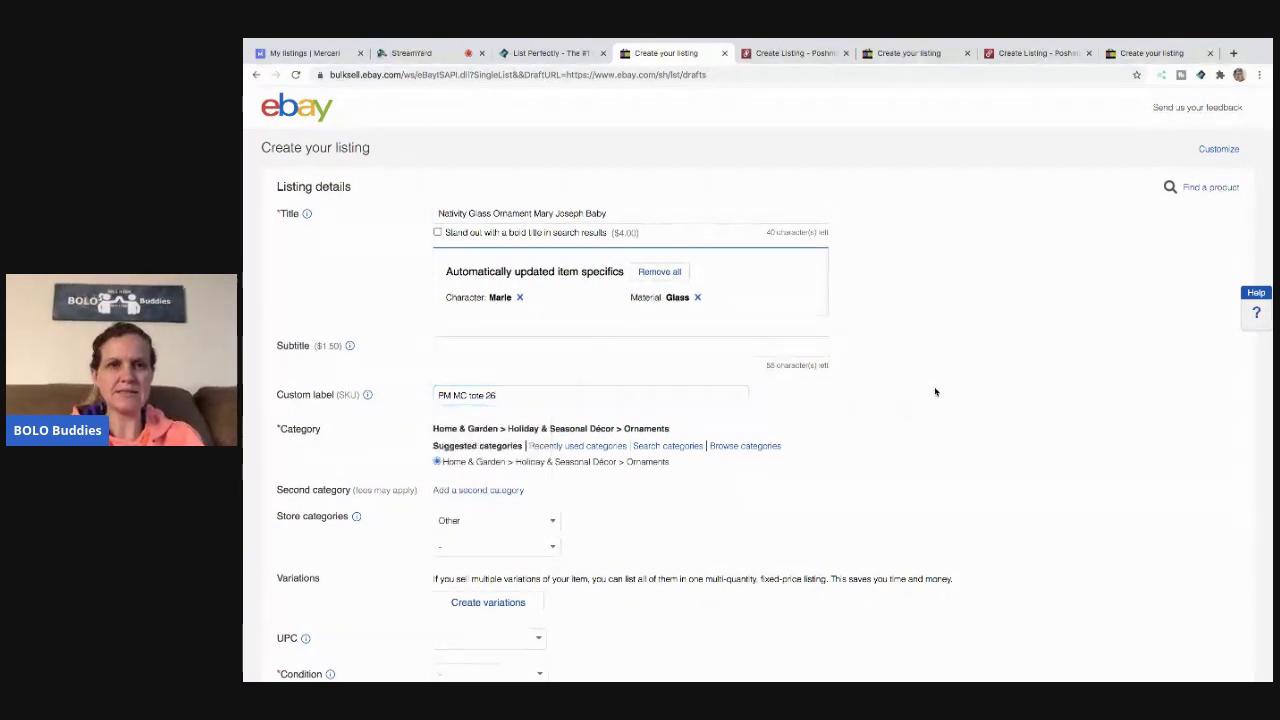
Set the eBay nativity ornament's store category to Unique Rare Different Other and its condition to Used
{"action": "left_click", "coordinate": [555, 520]}
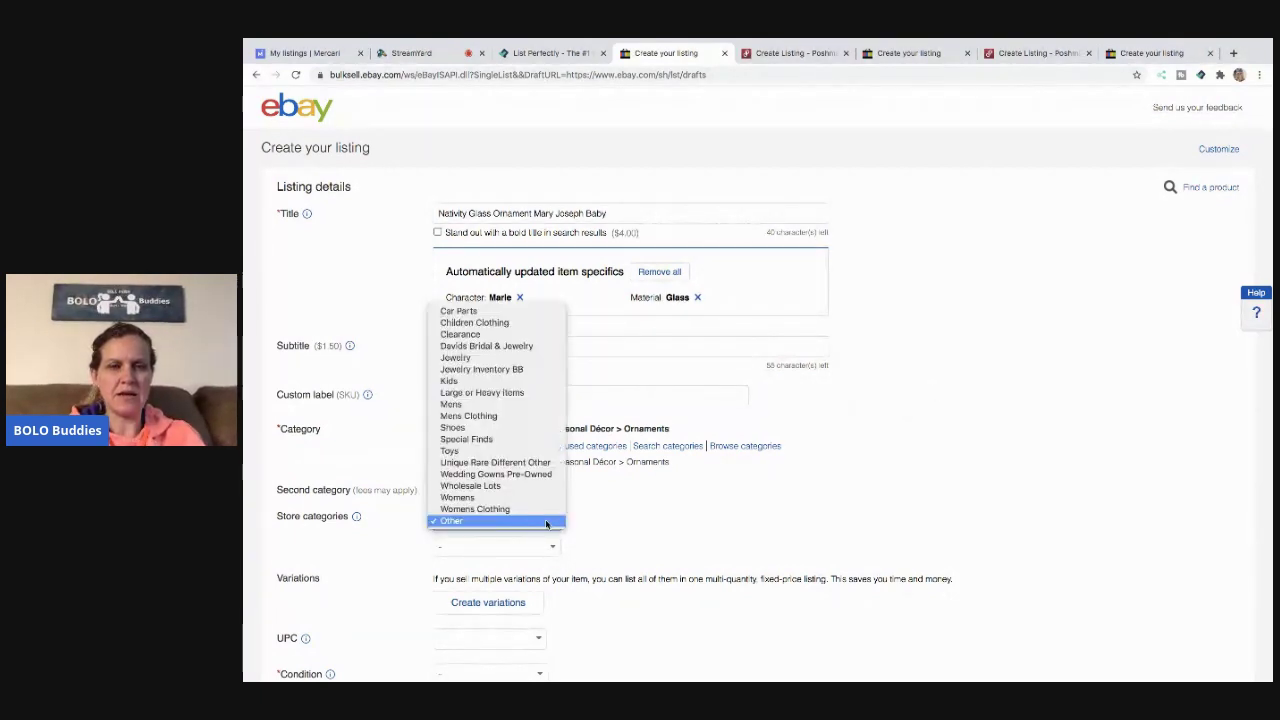
{"action": "left_click", "coordinate": [530, 463]}
{"action": "scroll", "coordinate": [532, 465], "scroll_direction": "down", "scroll_amount": 5}
{"action": "left_click", "coordinate": [490, 403]}
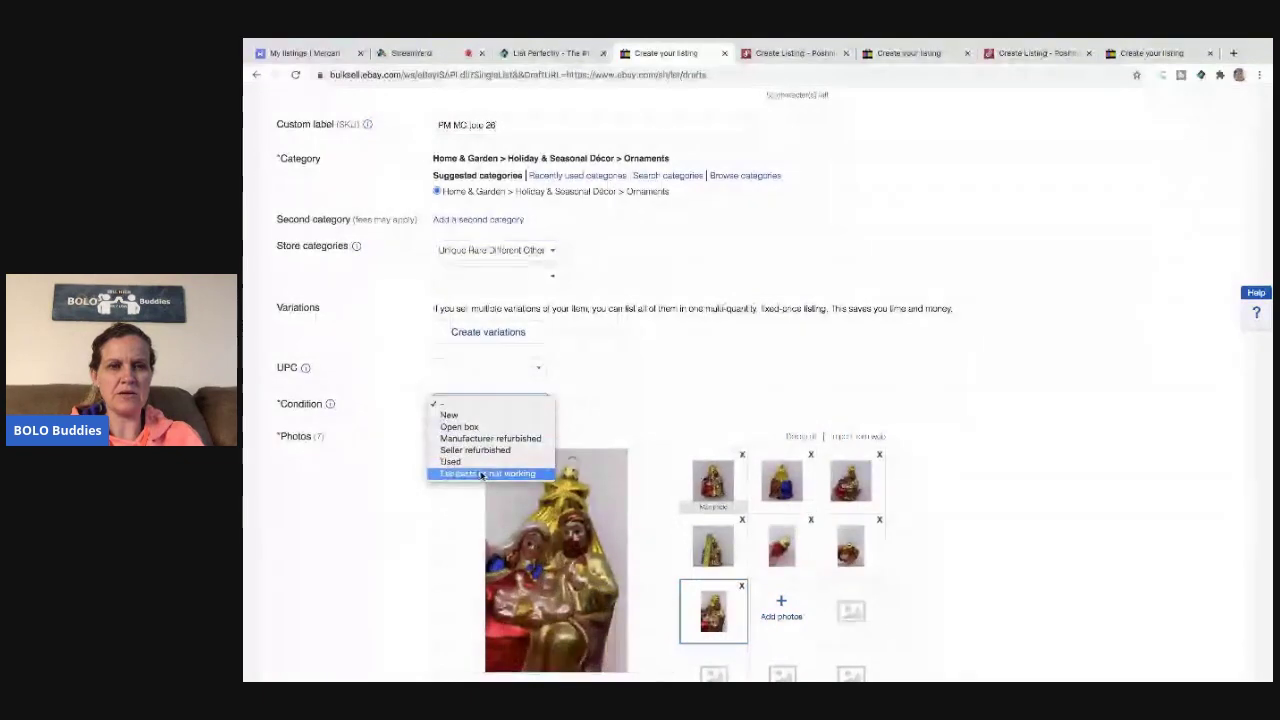
{"action": "left_click", "coordinate": [479, 466]}
Brighten the main photo of the eBay nativity ornament listing to brightness 75 and contrast 58, and save the edit
{"action": "left_click", "coordinate": [723, 478]}
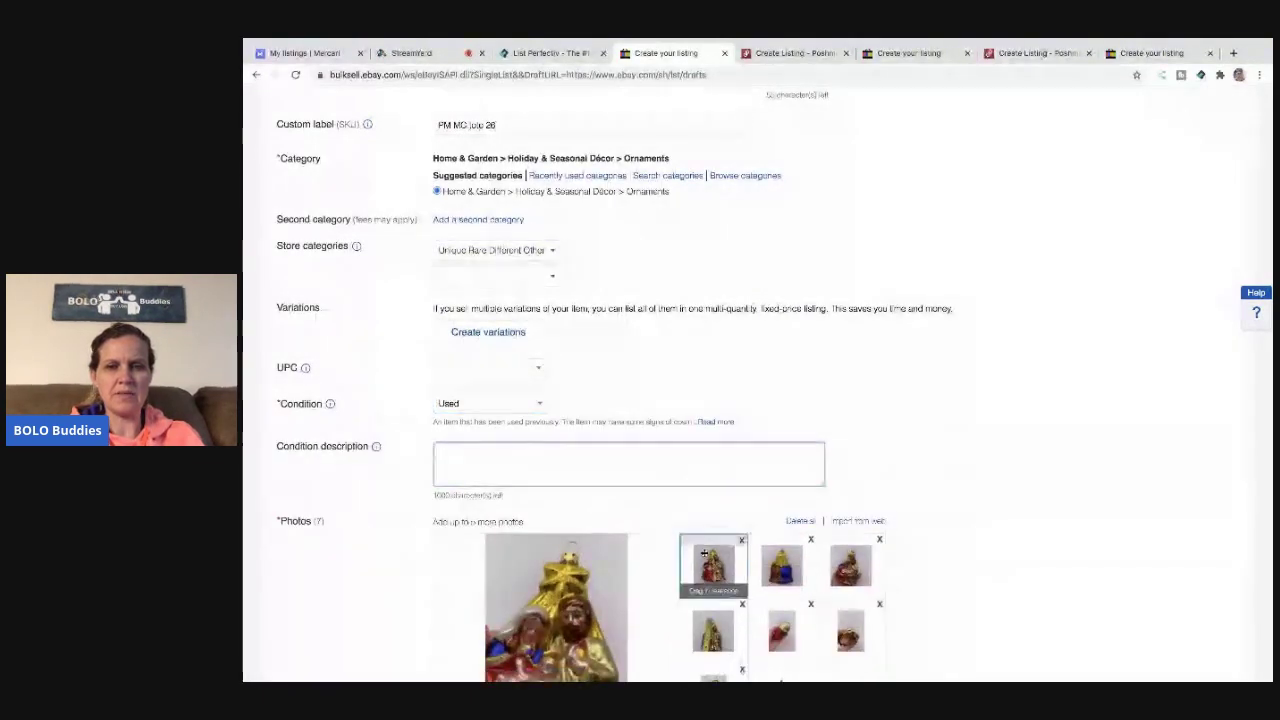
{"action": "scroll", "coordinate": [720, 430], "scroll_direction": "down", "scroll_amount": 5}
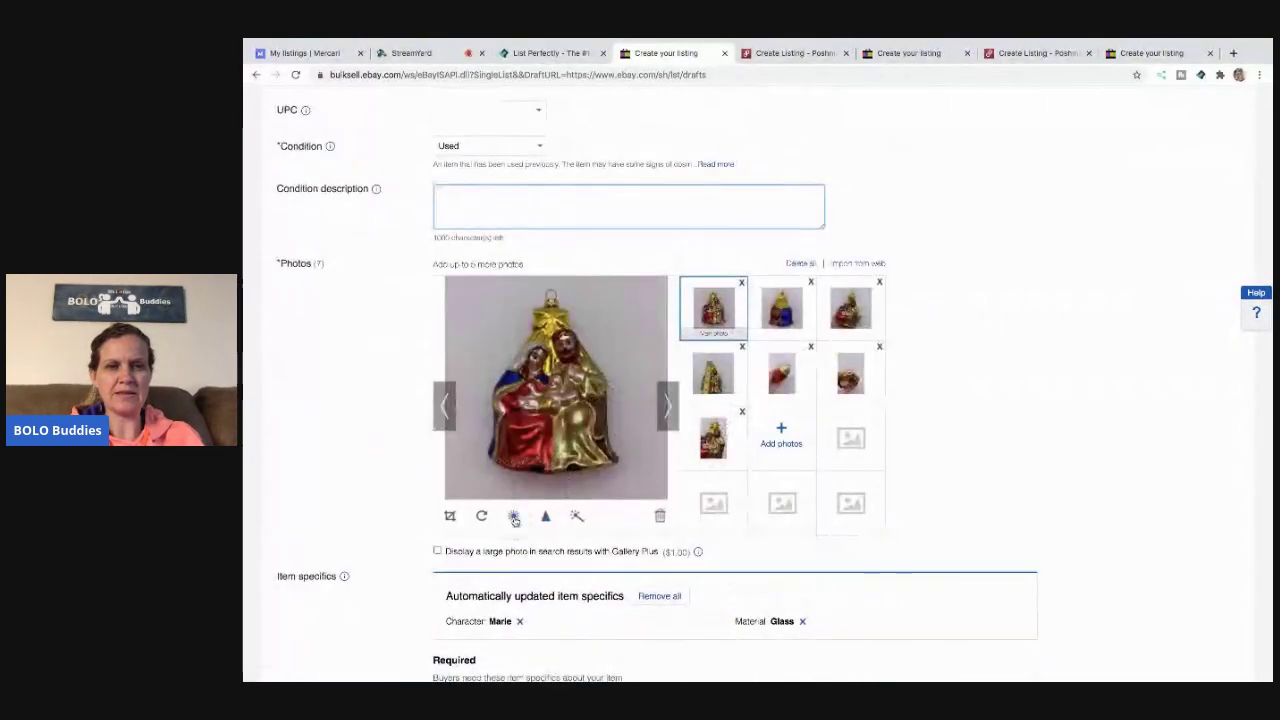
{"action": "left_click", "coordinate": [514, 517]}
{"action": "left_click_drag", "start_coordinate": [556, 472], "coordinate": [602, 475]}
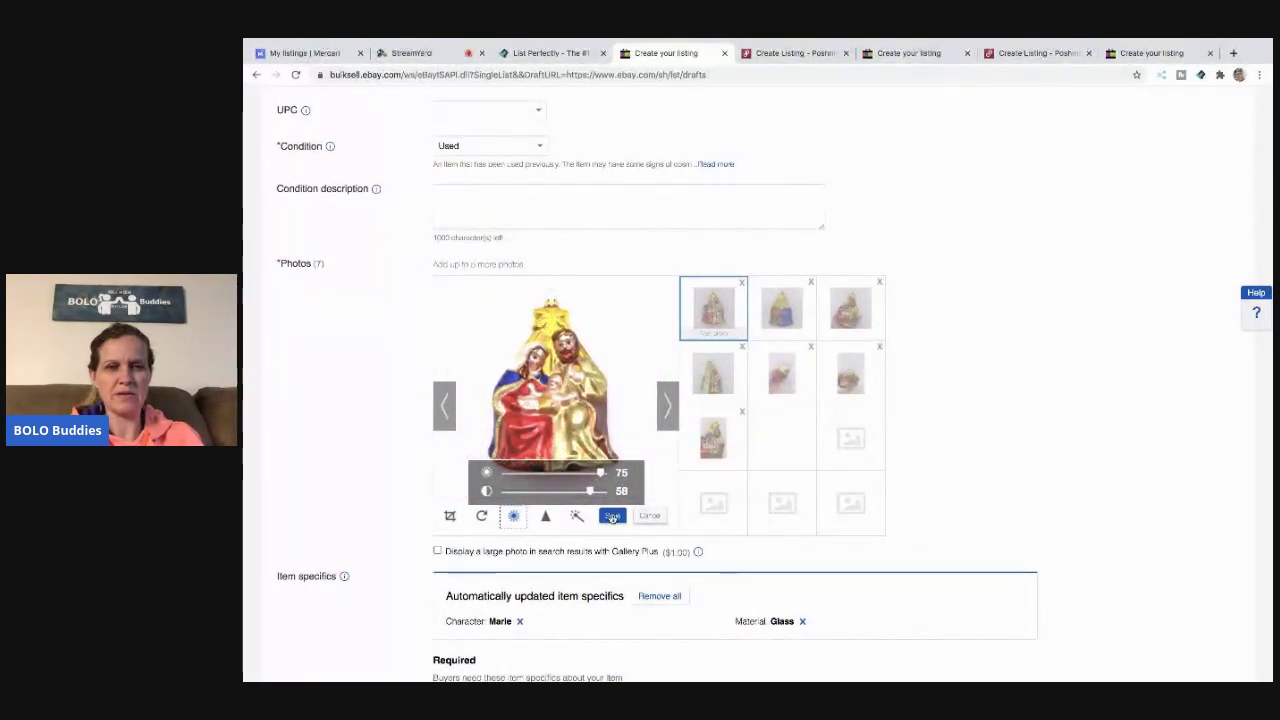
{"action": "left_click", "coordinate": [612, 517]}
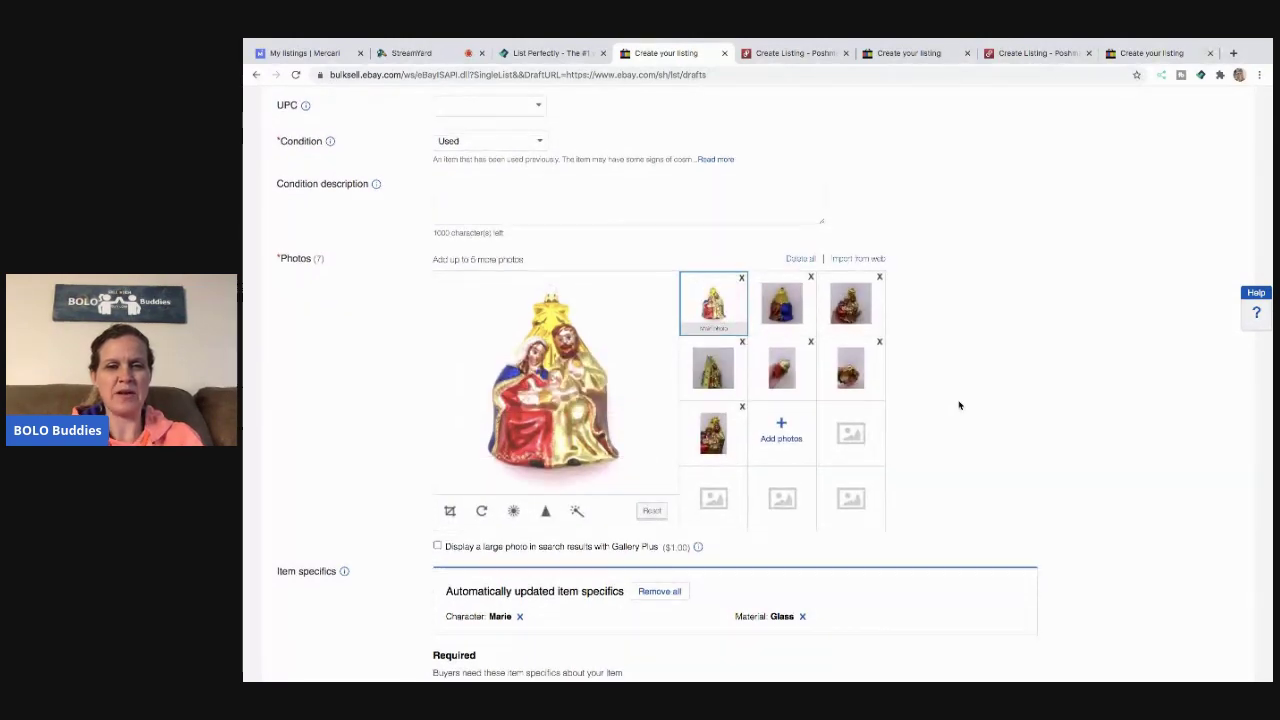
Set the Buy It Now price of the eBay nativity ornament listing to 22.00
{"action": "scroll", "coordinate": [960, 403], "scroll_direction": "down", "scroll_amount": 4}
{"action": "left_click", "coordinate": [489, 351]}
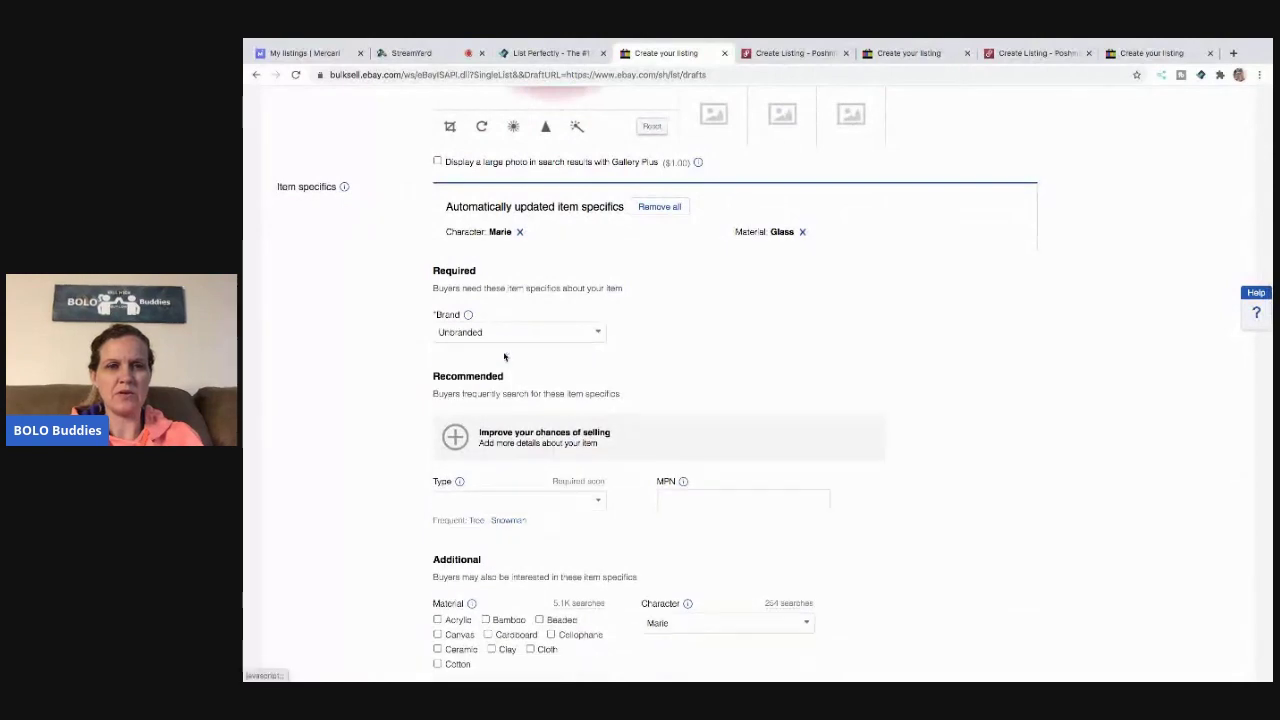
{"action": "scroll", "coordinate": [512, 383], "scroll_direction": "down", "scroll_amount": 2}
{"action": "scroll", "coordinate": [512, 383], "scroll_direction": "down", "scroll_amount": 6}
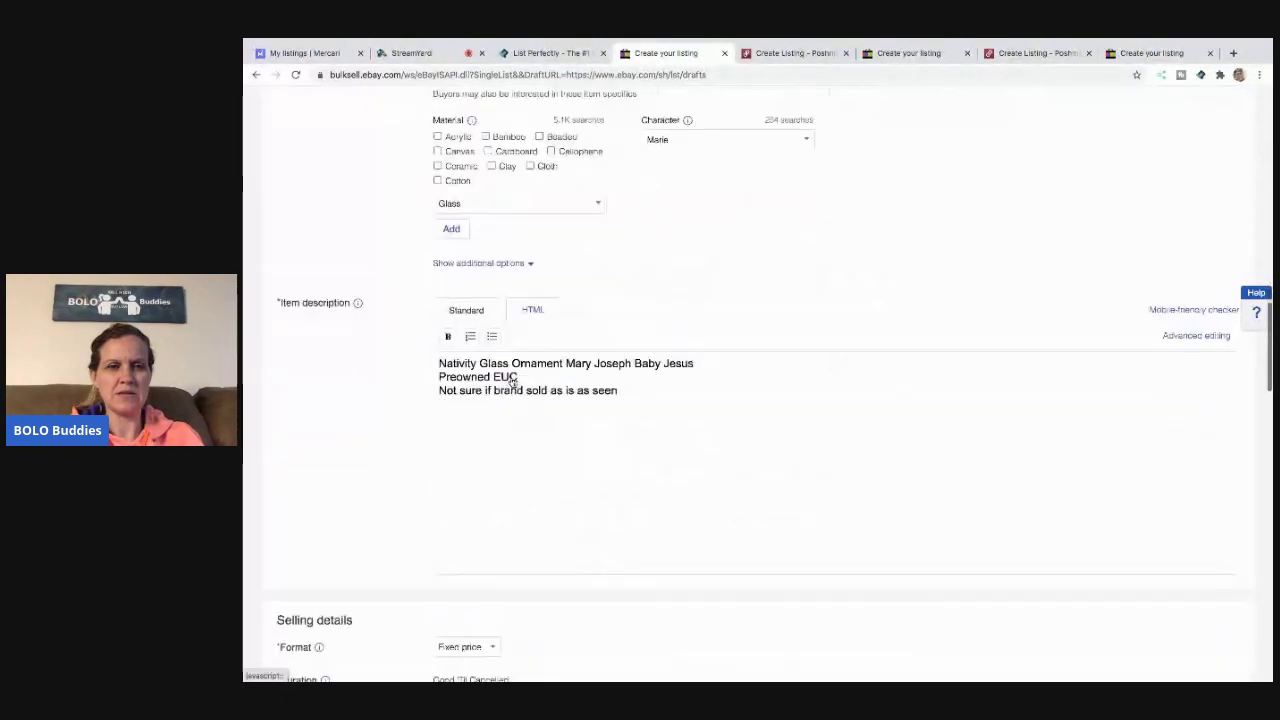
{"action": "left_click", "coordinate": [489, 487]}
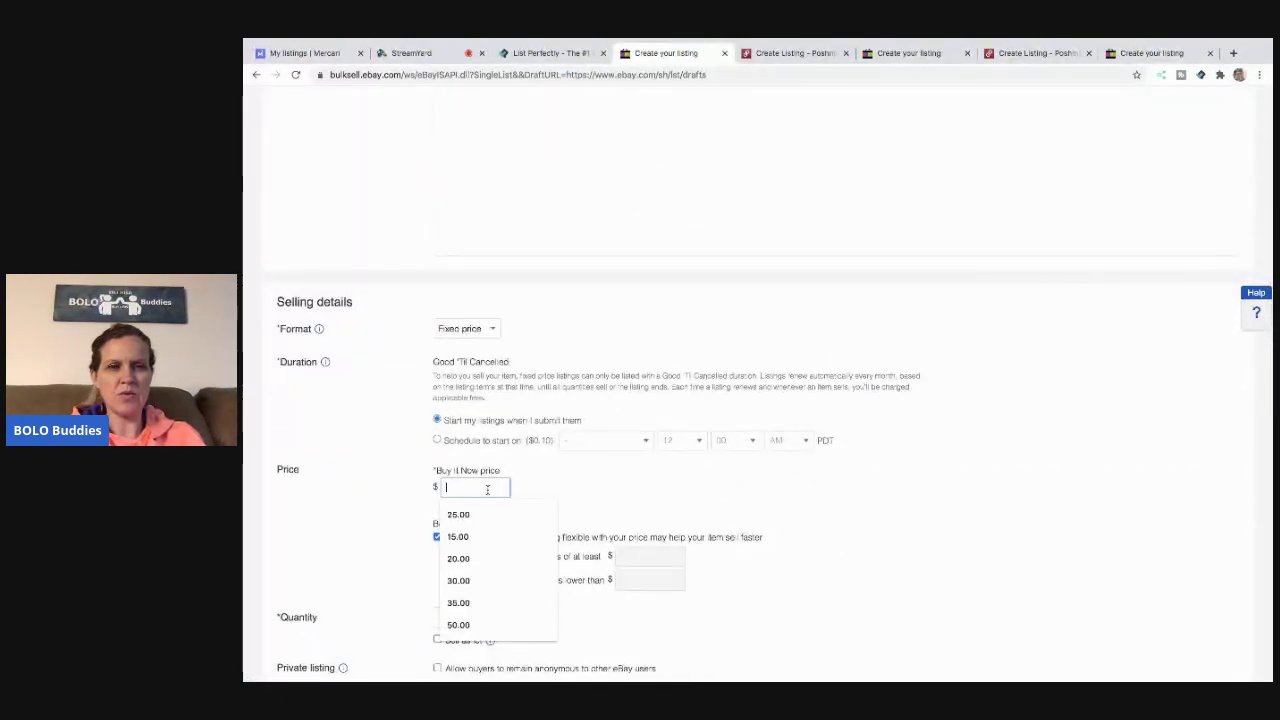
{"action": "type", "text": "22.00"}
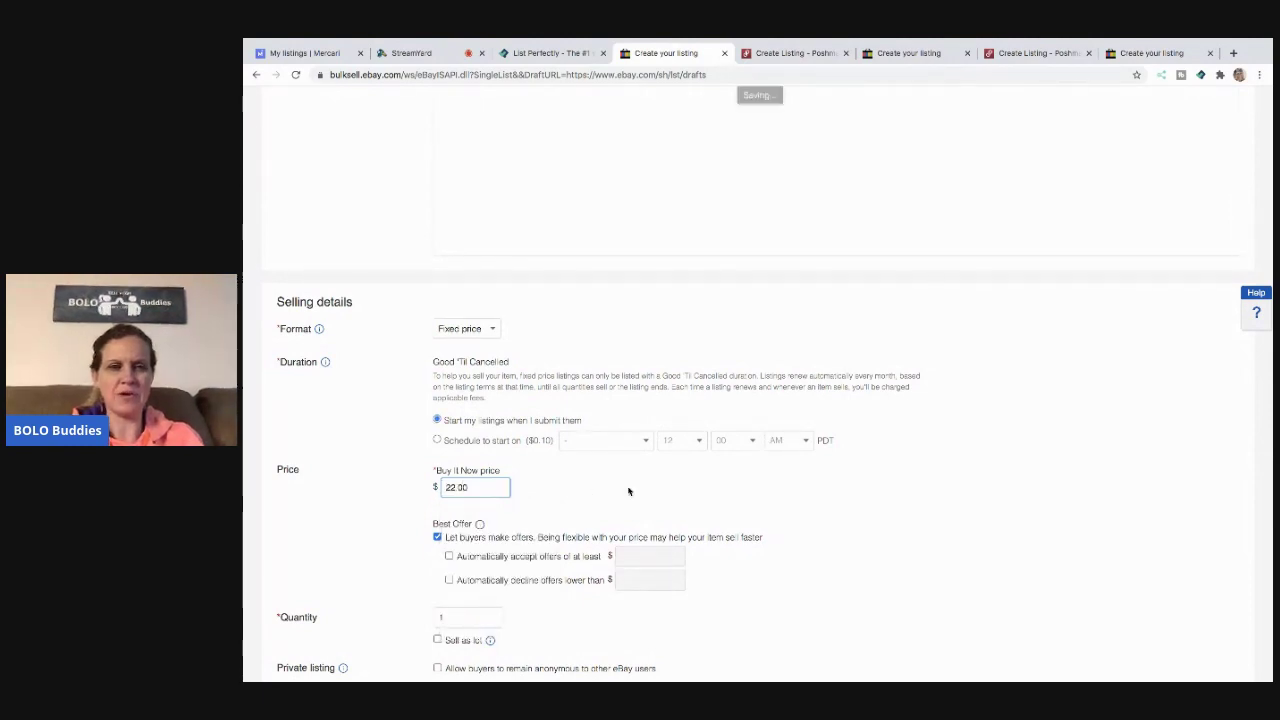
Offer USPS First Class plus USPS Priority Mail as domestic services, and apply both the calculated and promotional combined shipping rules
{"action": "scroll", "coordinate": [628, 491], "scroll_direction": "down", "scroll_amount": 8}
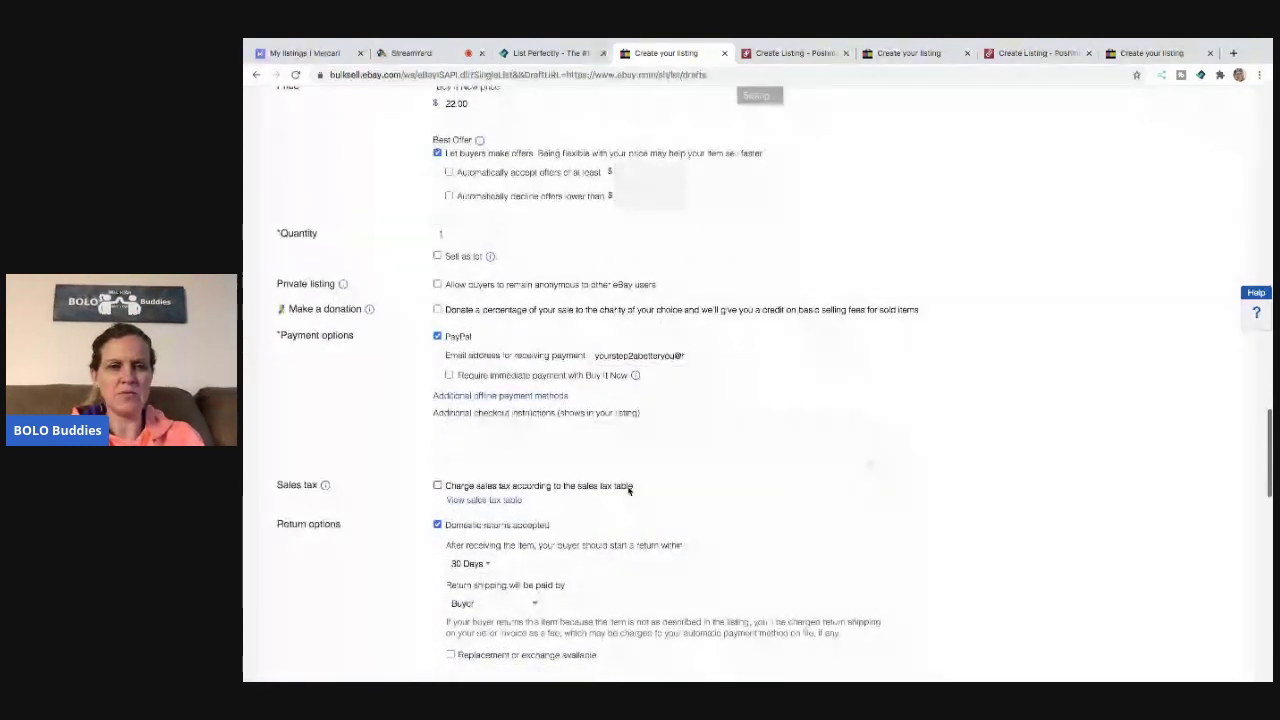
{"action": "scroll", "coordinate": [628, 491], "scroll_direction": "down", "scroll_amount": 2}
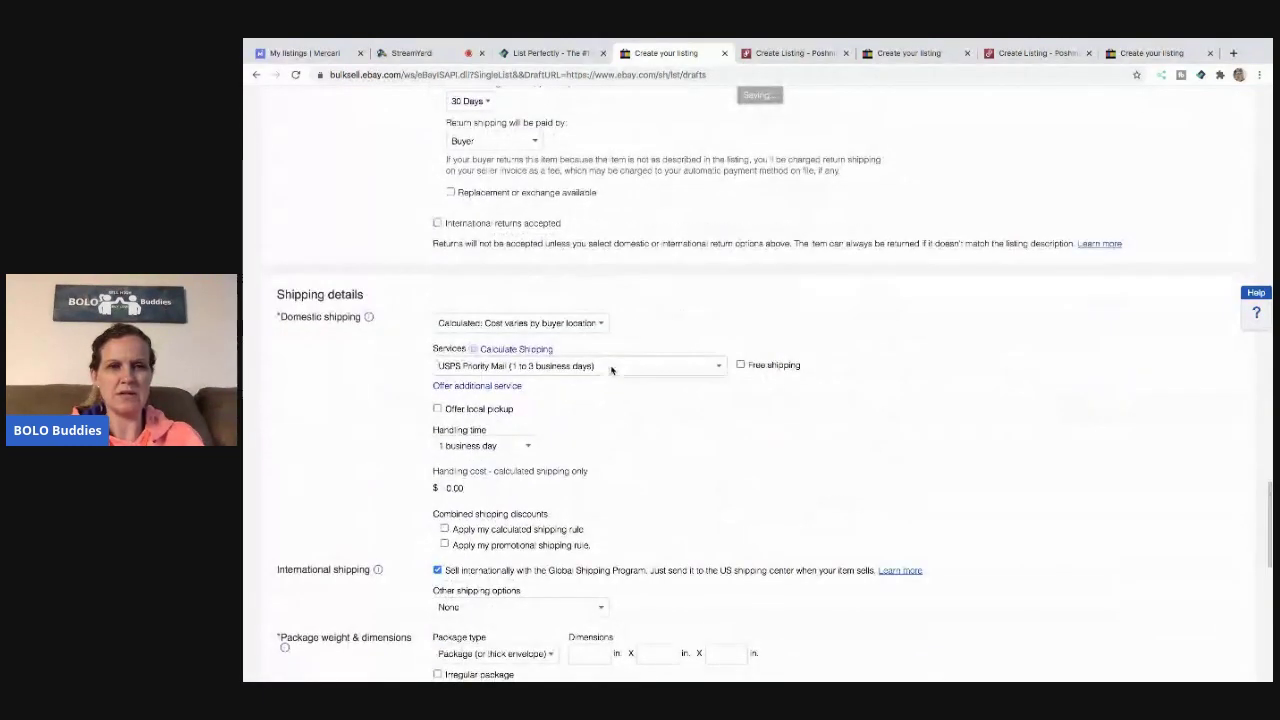
{"action": "left_click", "coordinate": [520, 366]}
{"action": "left_click", "coordinate": [512, 333]}
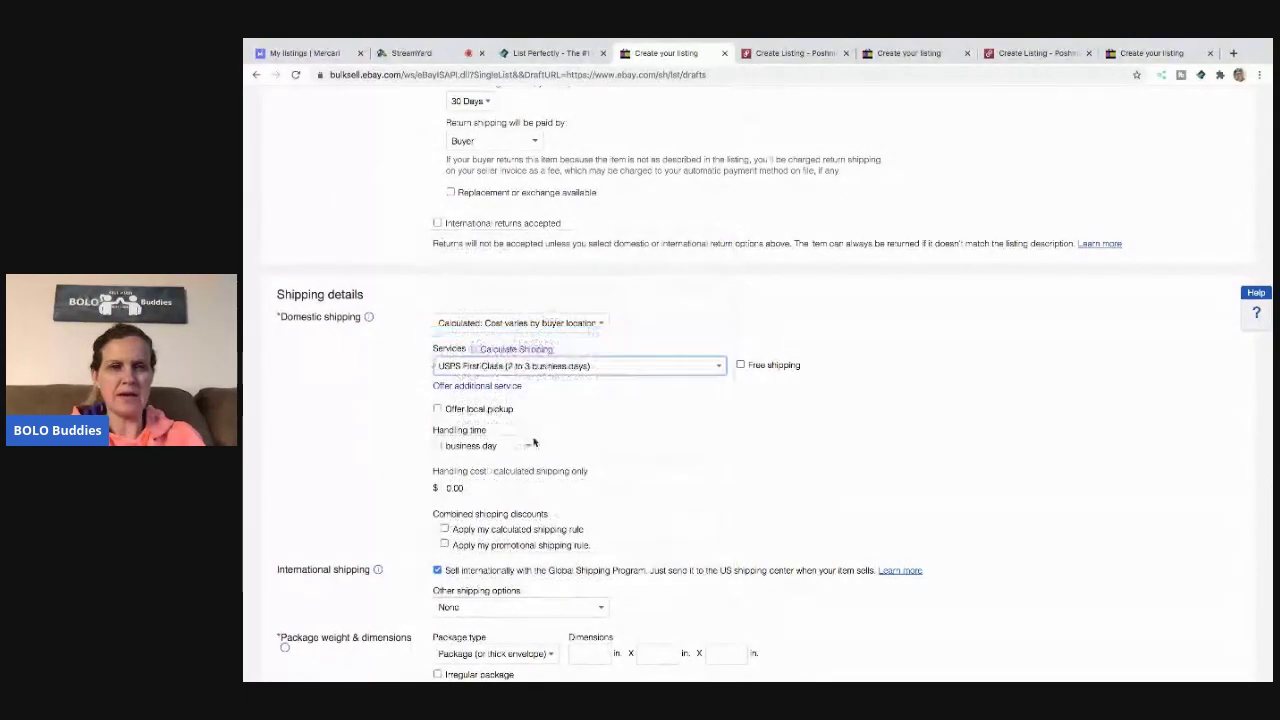
{"action": "left_click", "coordinate": [512, 384]}
{"action": "left_click", "coordinate": [516, 403]}
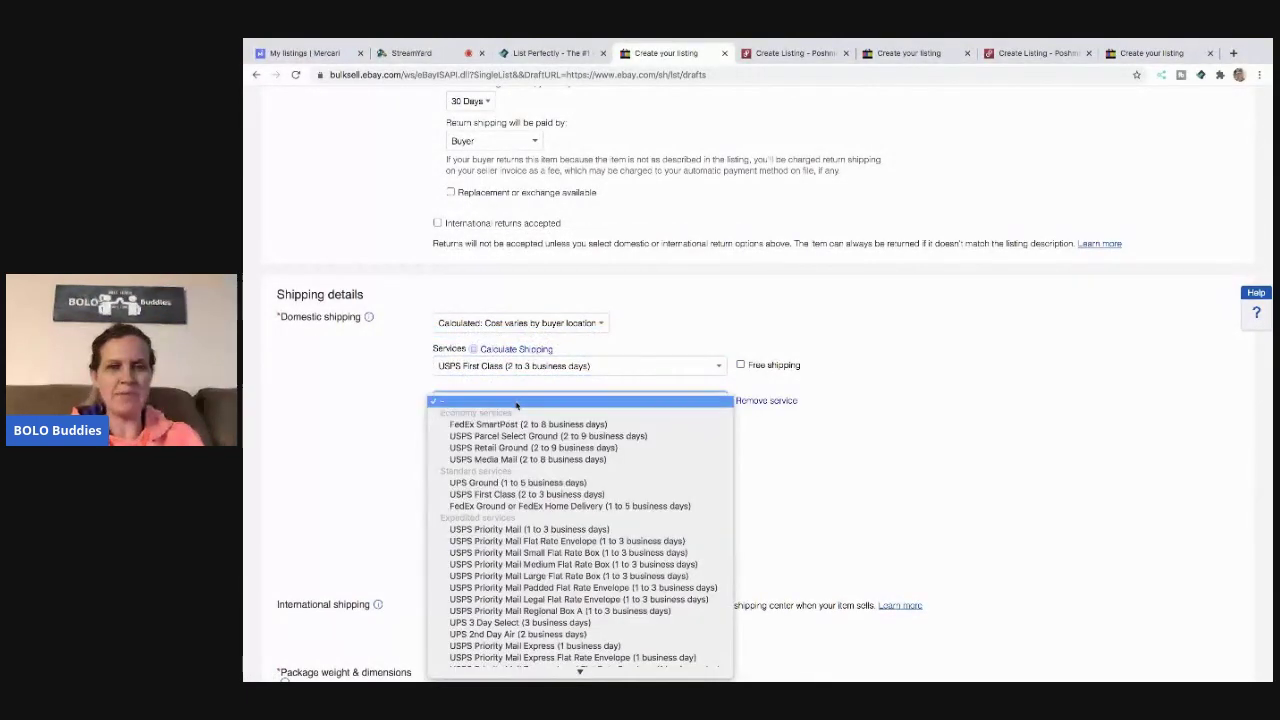
{"action": "left_click", "coordinate": [530, 529]}
{"action": "scroll", "coordinate": [738, 306], "scroll_direction": "down", "scroll_amount": 3}
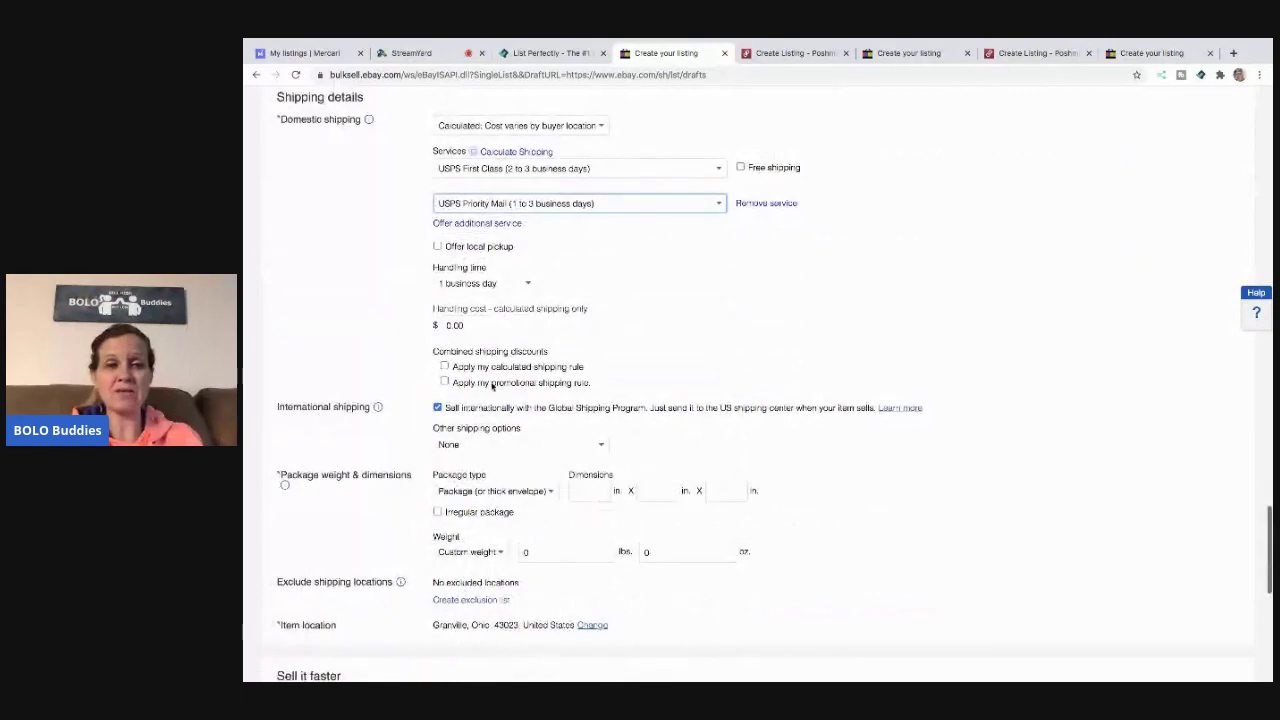
{"action": "left_click", "coordinate": [445, 367]}
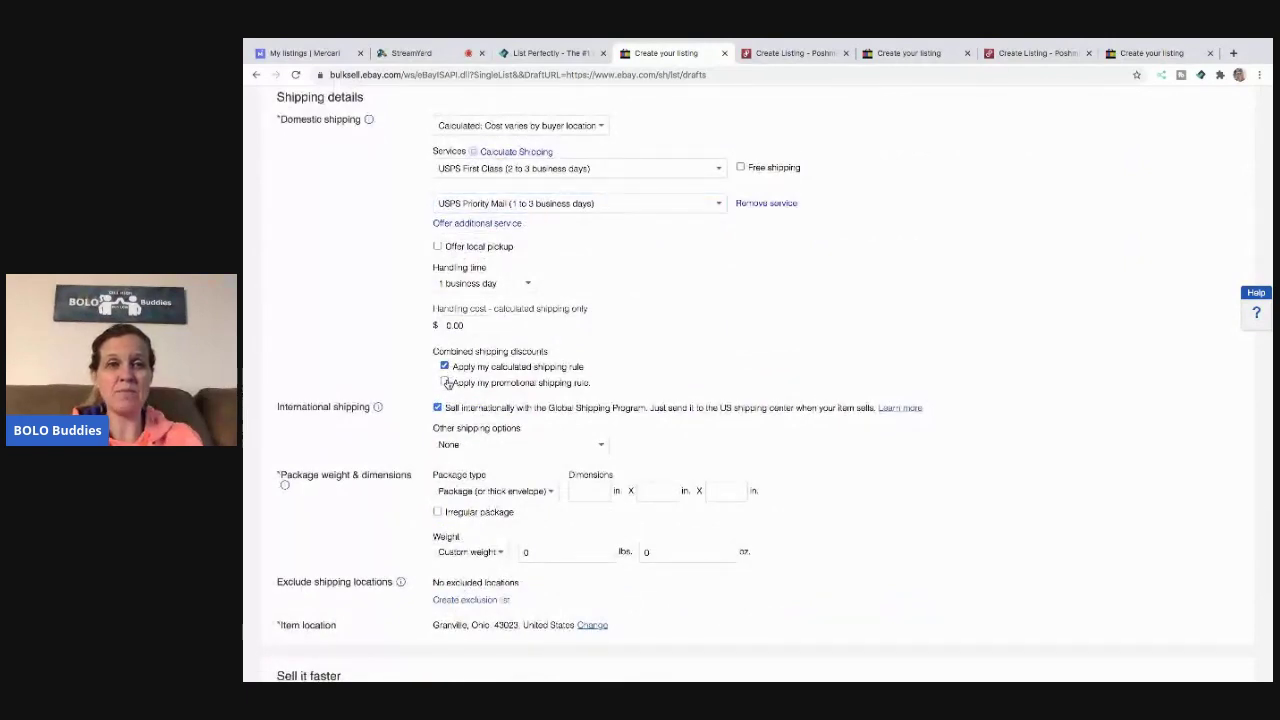
Set the nativity ornament's package dimensions to 10 x 8 x 6 in and its weight to 12 oz
{"action": "left_click", "coordinate": [590, 492]}
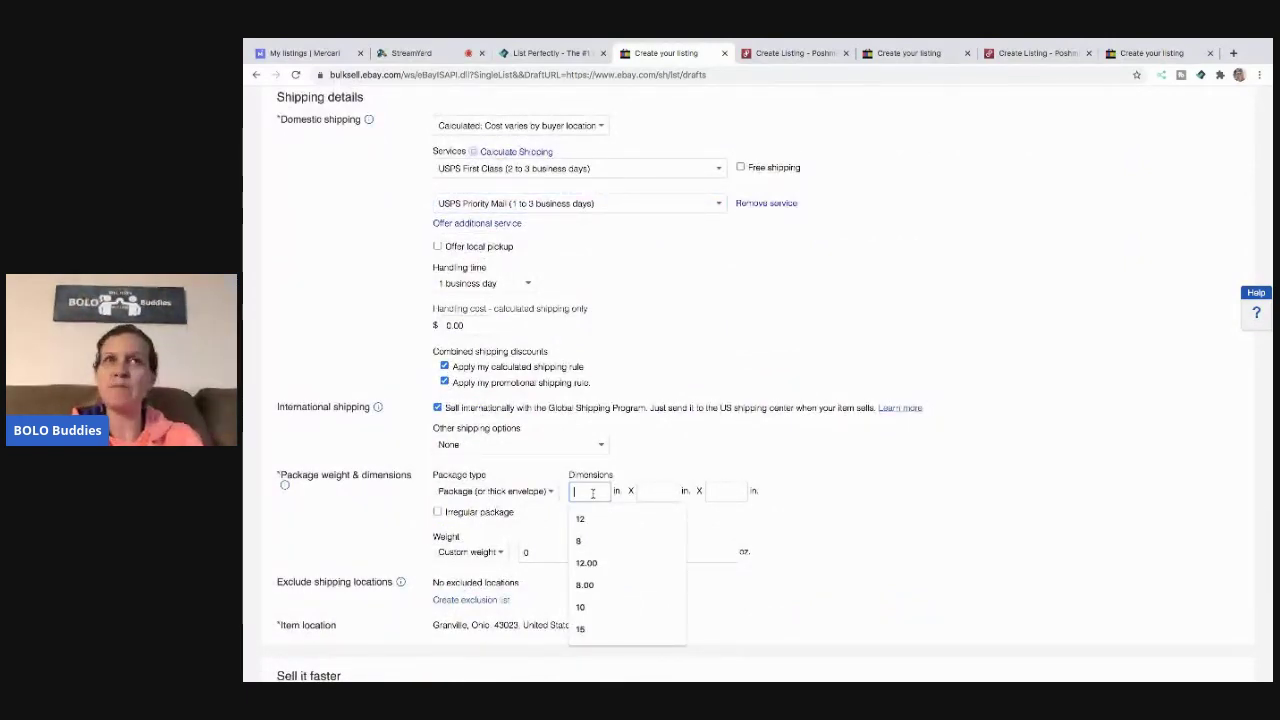
{"action": "type", "text": "10"}
{"action": "key", "text": "Tab"}
{"action": "type", "text": "8"}
{"action": "key", "text": "Tab"}
{"action": "type", "text": "6"}
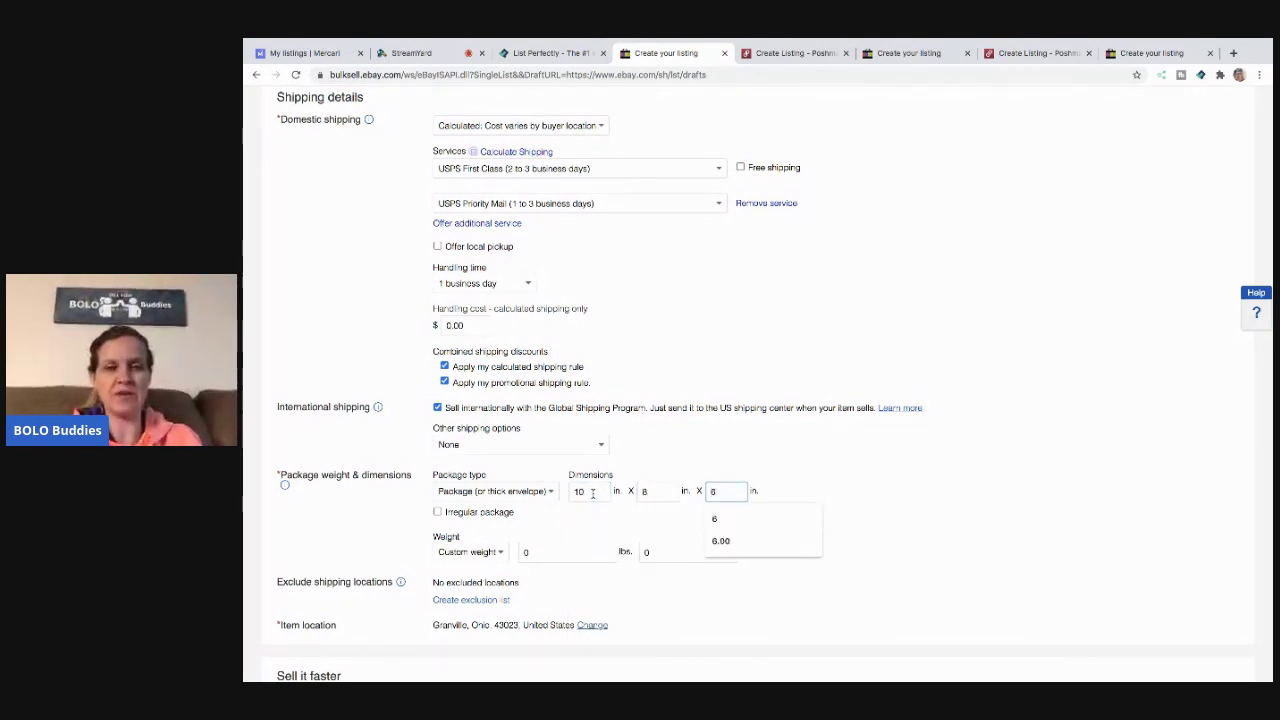
{"action": "key", "text": "Tab"}
{"action": "key", "text": "Tab"}
{"action": "key", "text": "Tab"}
{"action": "type", "text": "12"}
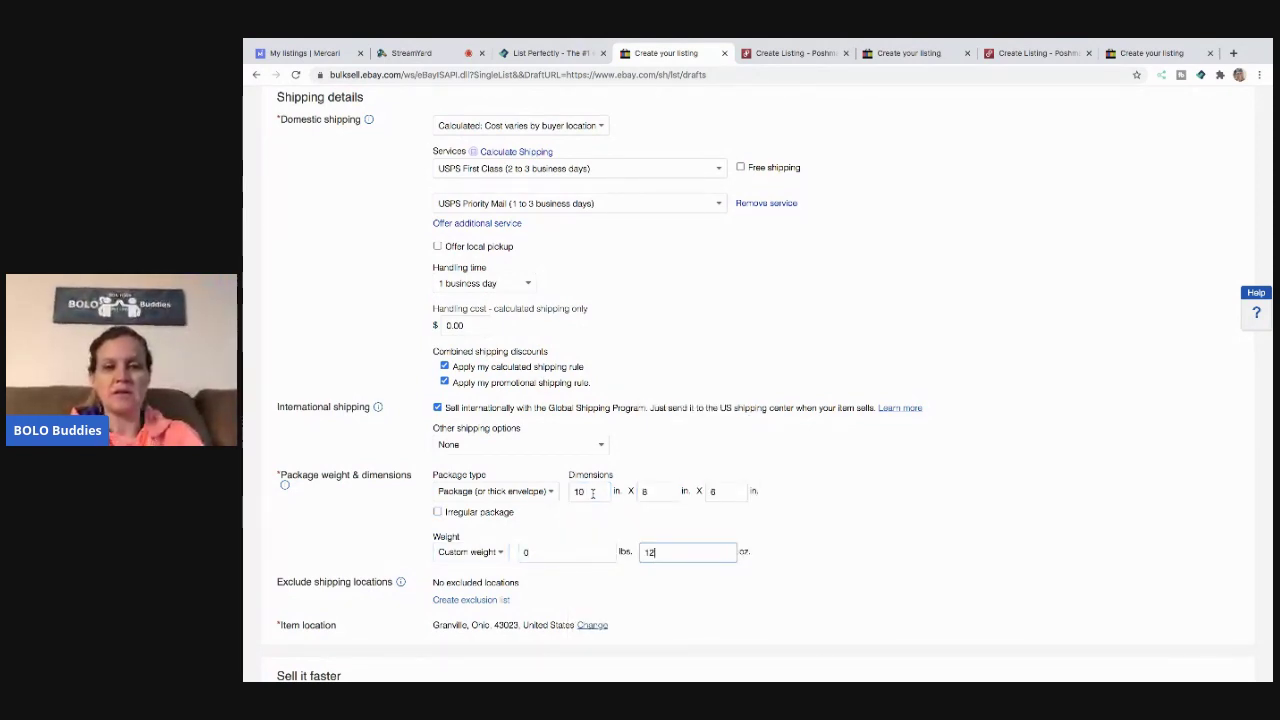
Promote the eBay nativity ornament listing at a 1% ad rate and list it for sale, closing its tab
{"action": "scroll", "coordinate": [871, 514], "scroll_direction": "down", "scroll_amount": 3}
{"action": "left_click", "coordinate": [438, 454]}
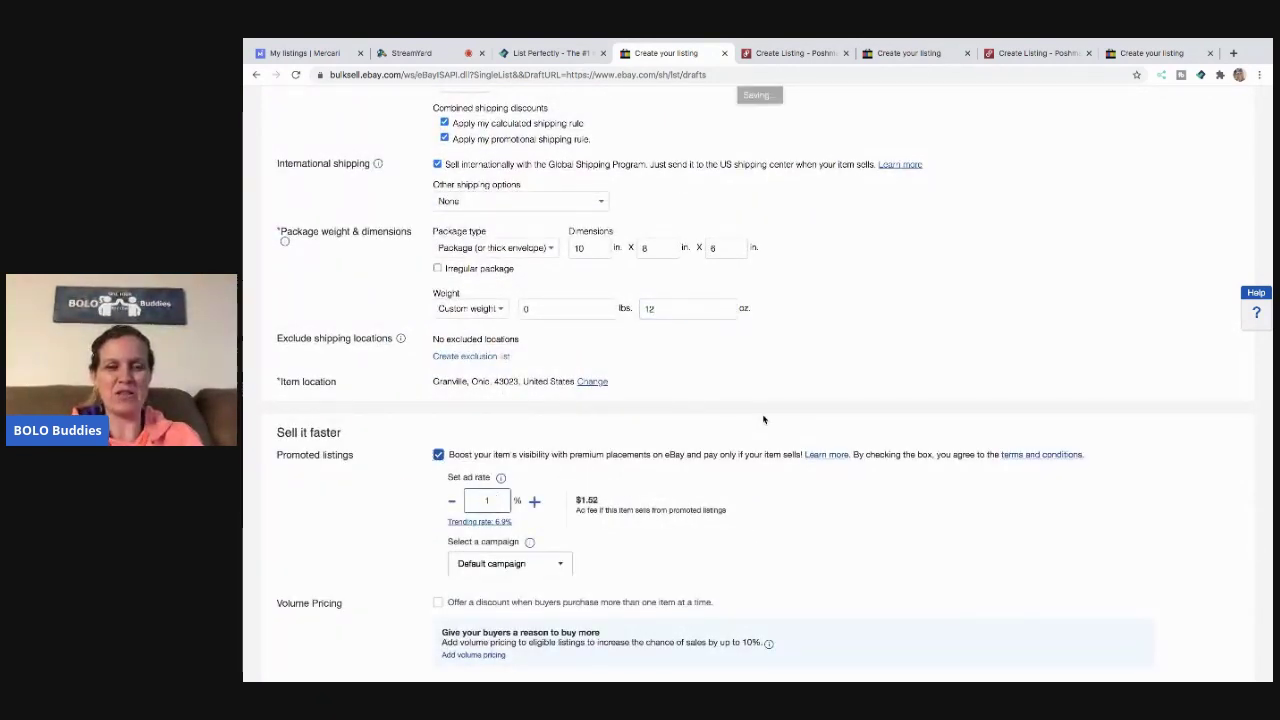
{"action": "scroll", "coordinate": [760, 420], "scroll_direction": "down", "scroll_amount": 3}
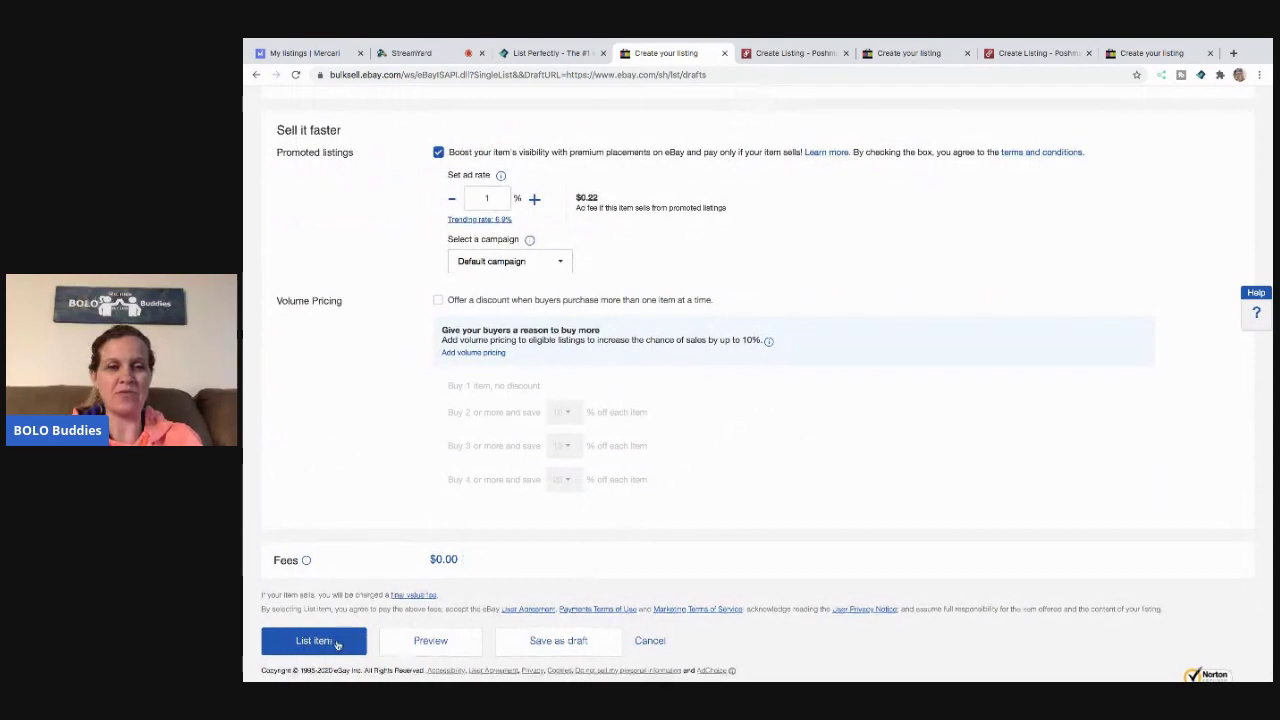
{"action": "left_click", "coordinate": [313, 641]}
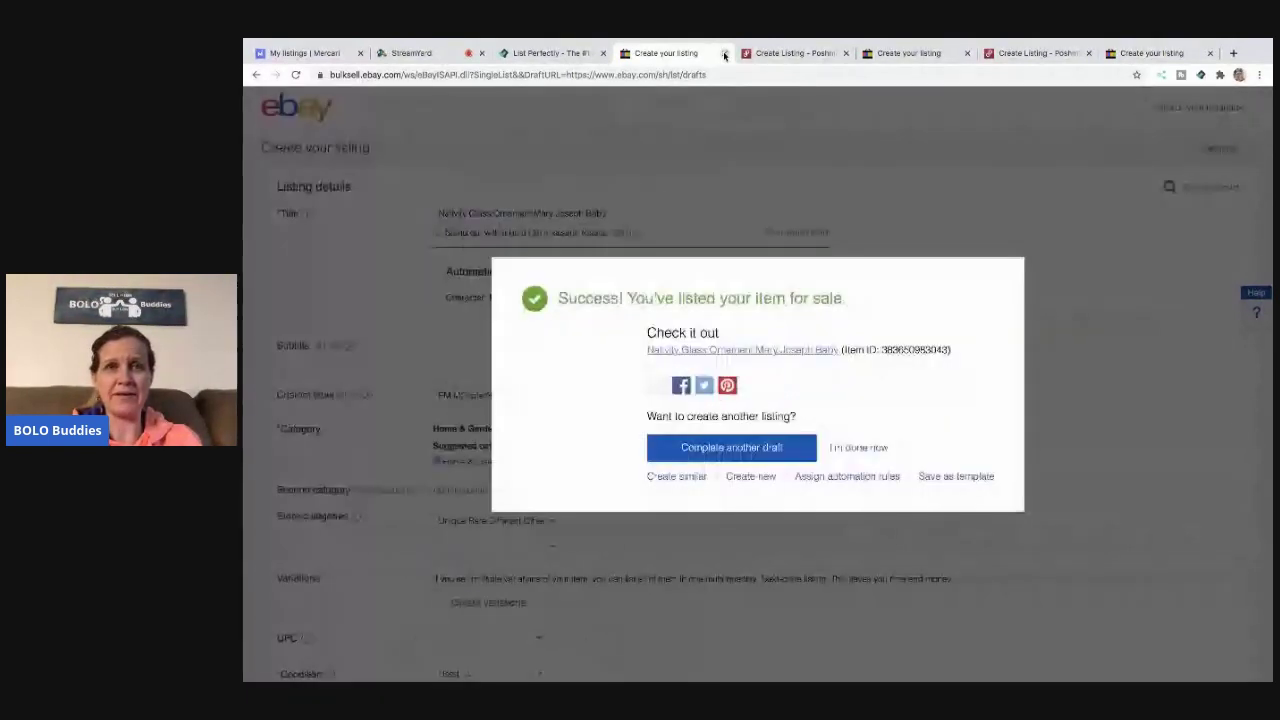
{"action": "left_click", "coordinate": [724, 53]}
Set the Poshmark house ornament's category to Home Holiday and its subcategory to Ornaments
{"action": "scroll", "coordinate": [717, 242], "scroll_direction": "down", "scroll_amount": 2}
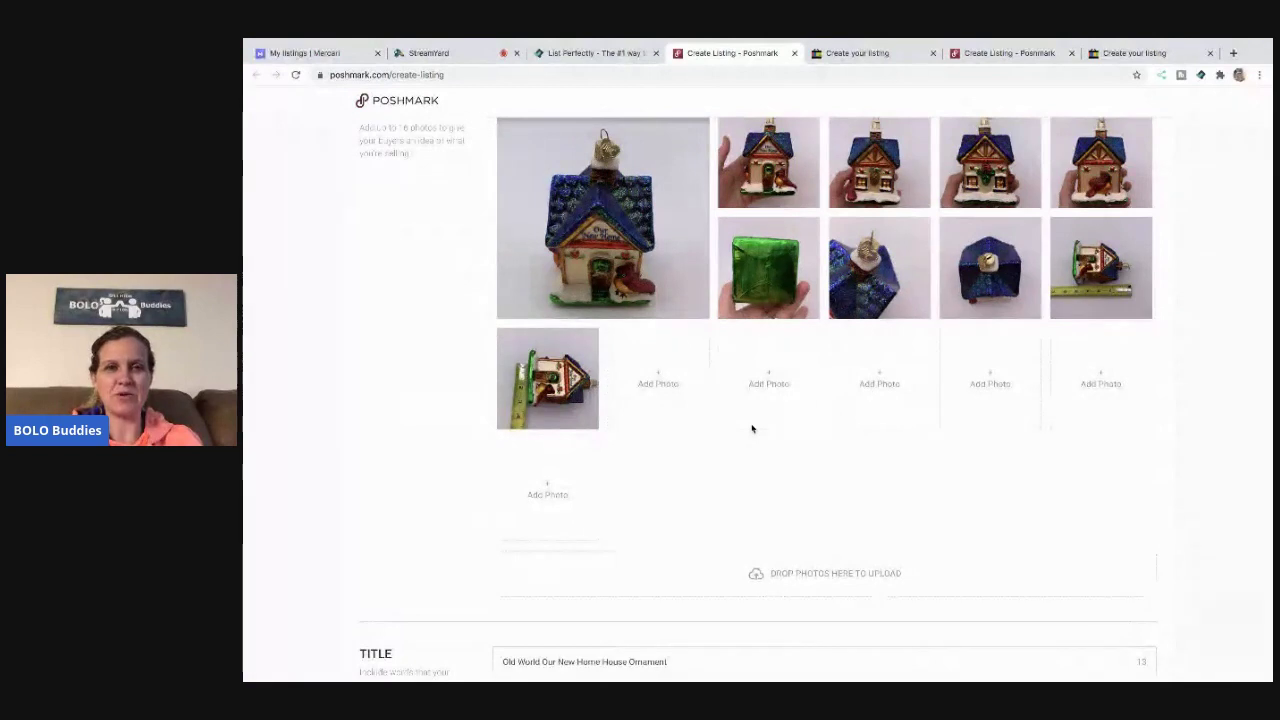
{"action": "scroll", "coordinate": [752, 428], "scroll_direction": "down", "scroll_amount": 3}
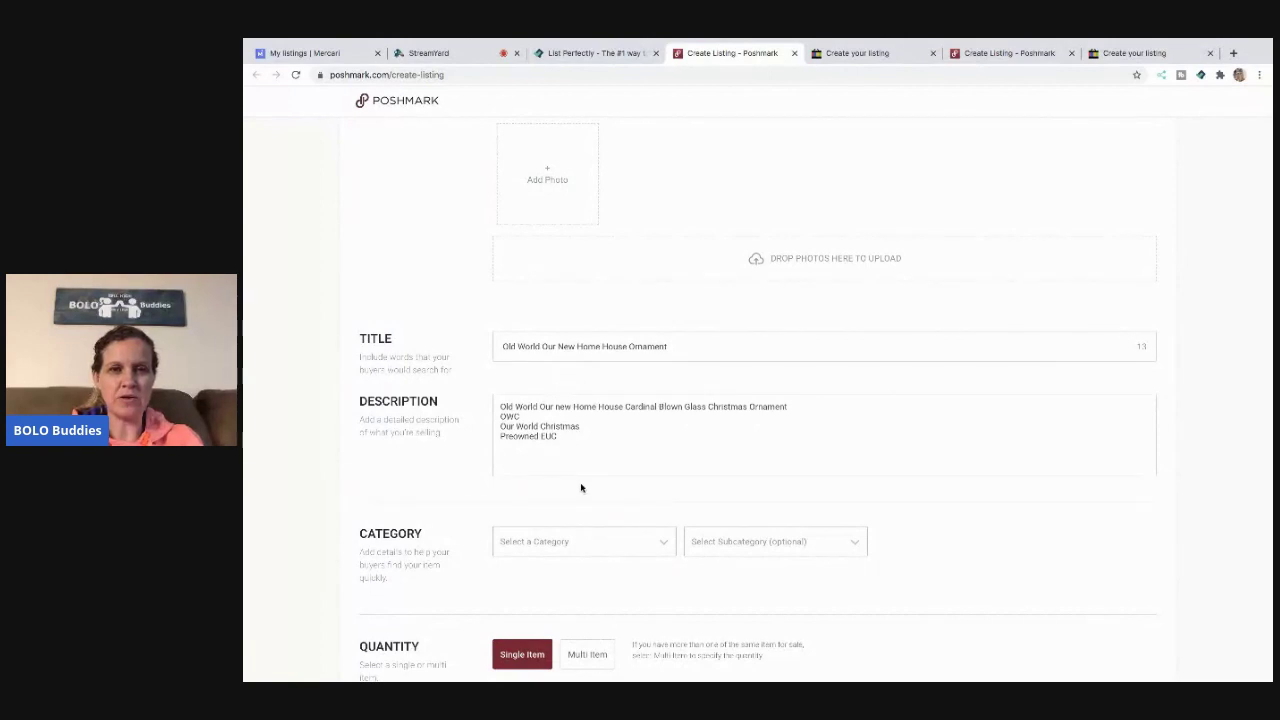
{"action": "left_click", "coordinate": [657, 540]}
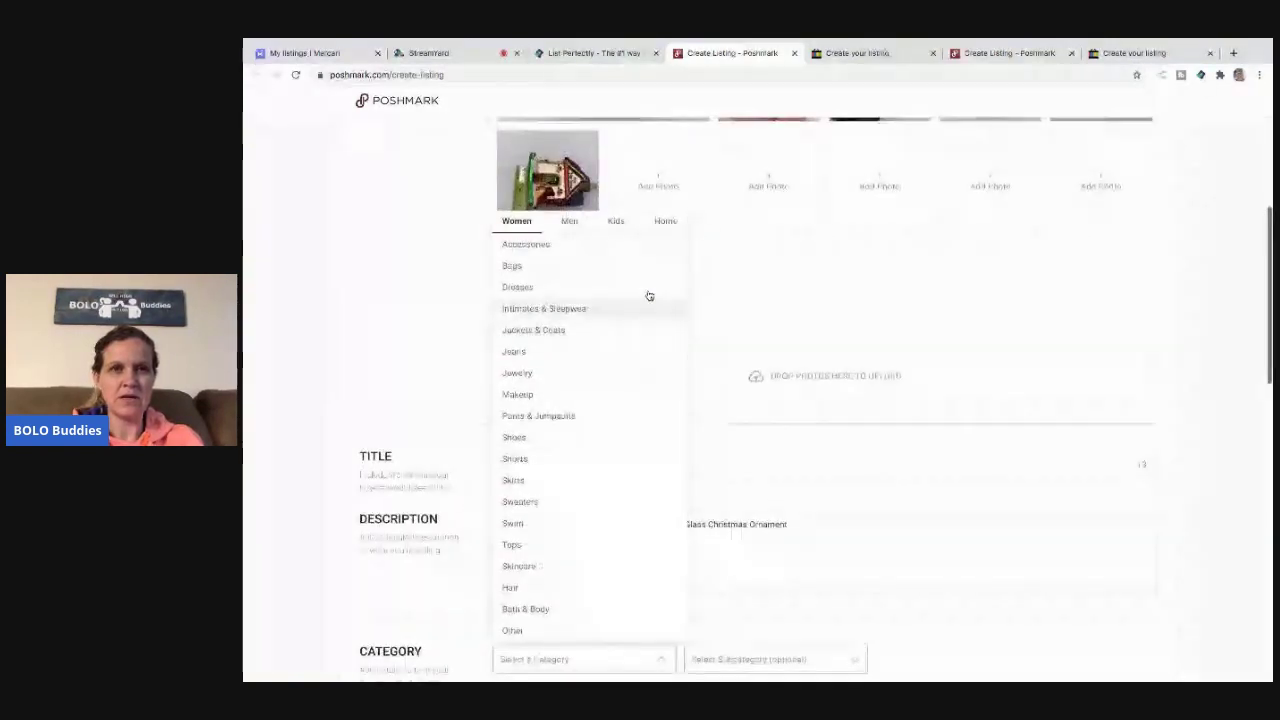
{"action": "left_click", "coordinate": [665, 222]}
{"action": "left_click", "coordinate": [591, 499]}
{"action": "scroll", "coordinate": [600, 480], "scroll_direction": "down", "scroll_amount": 5}
{"action": "left_click", "coordinate": [719, 521]}
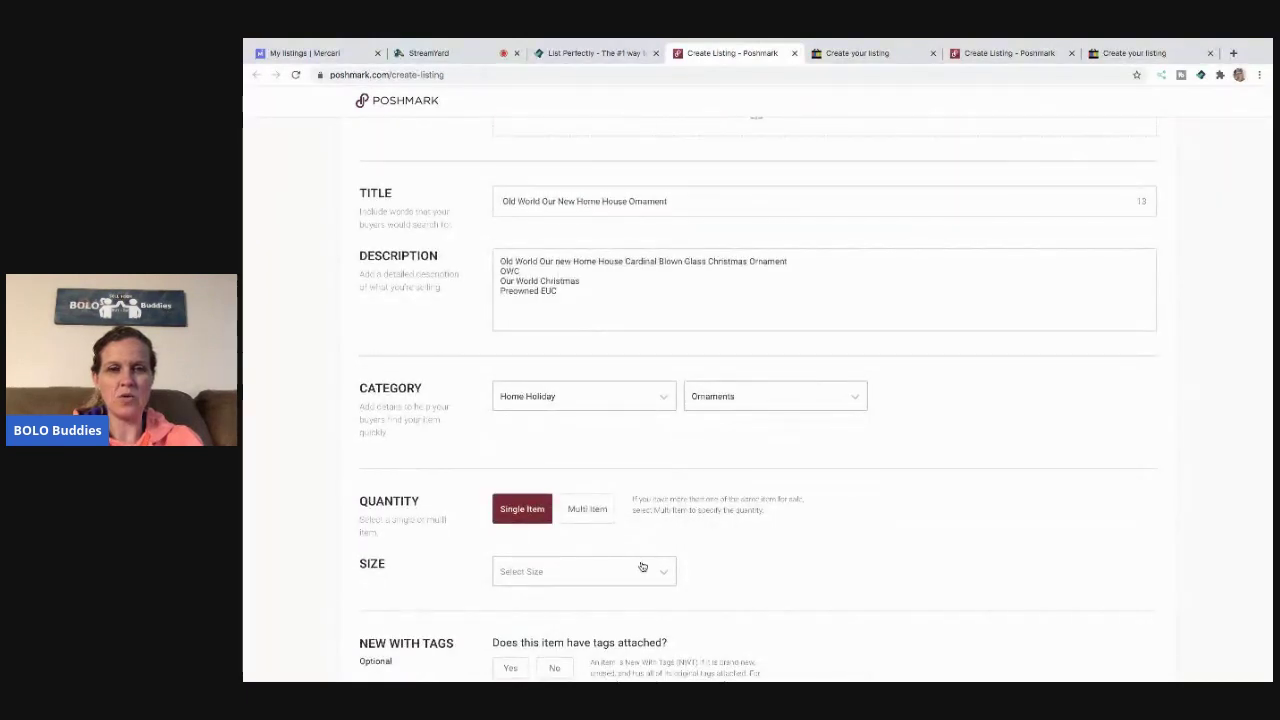
Set the Poshmark house ornament's size to OS and mark it as having no tags attached
{"action": "left_click", "coordinate": [636, 570]}
{"action": "left_click", "coordinate": [533, 500]}
{"action": "scroll", "coordinate": [545, 530], "scroll_direction": "down", "scroll_amount": 3}
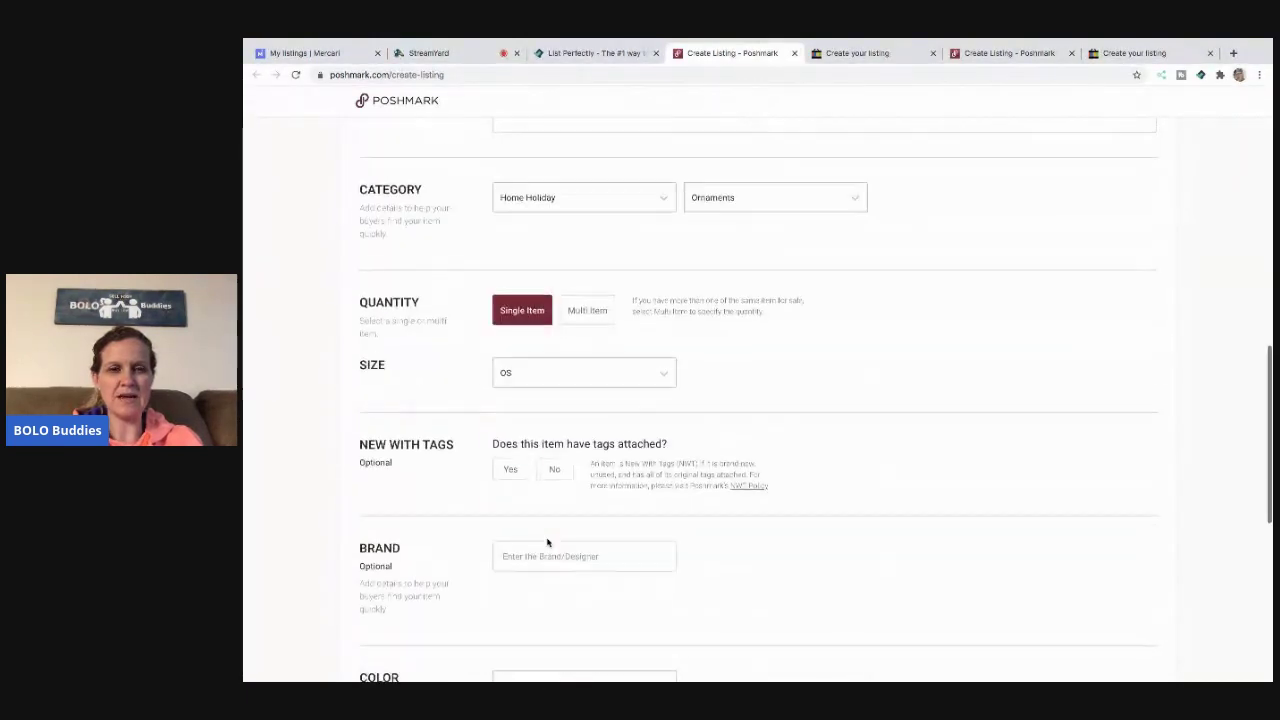
{"action": "left_click", "coordinate": [555, 467]}
{"action": "scroll", "coordinate": [555, 467], "scroll_direction": "down", "scroll_amount": 3}
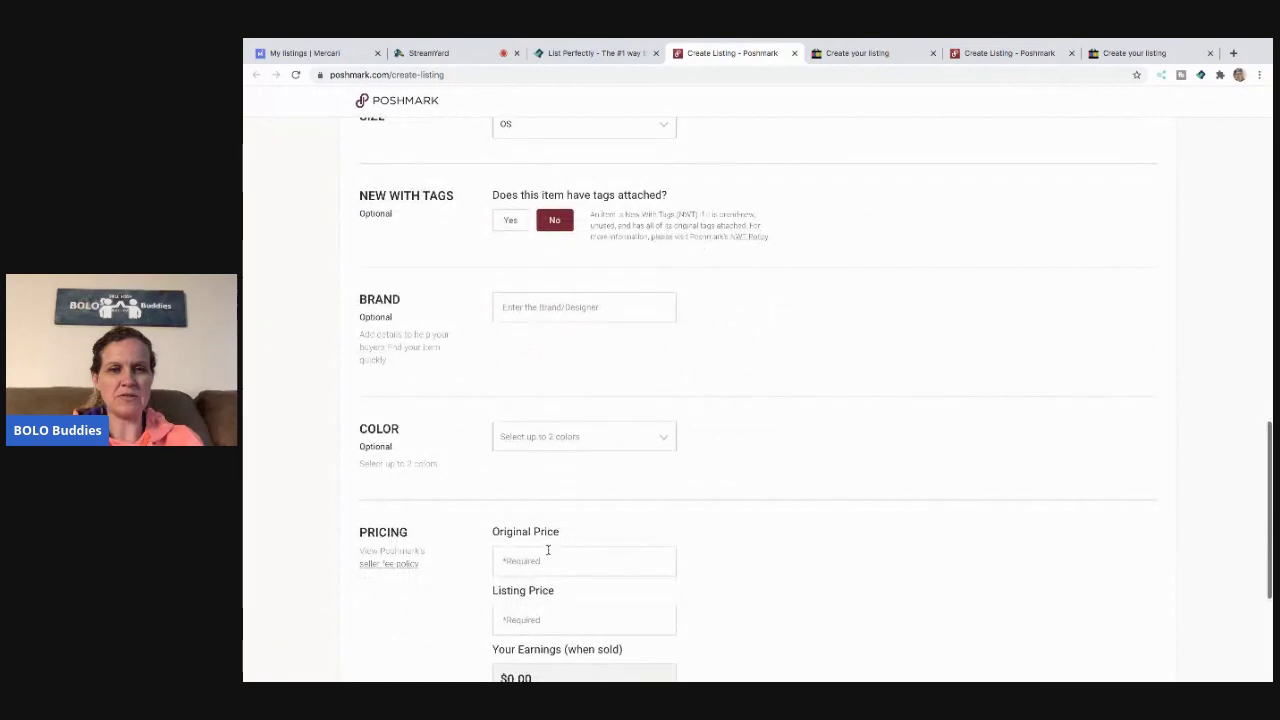
Set the Poshmark house ornament's original price to 0 and check its price in the Mercari active listings
{"action": "left_click", "coordinate": [669, 549]}
{"action": "scroll", "coordinate": [669, 549], "scroll_direction": "down", "scroll_amount": 1}
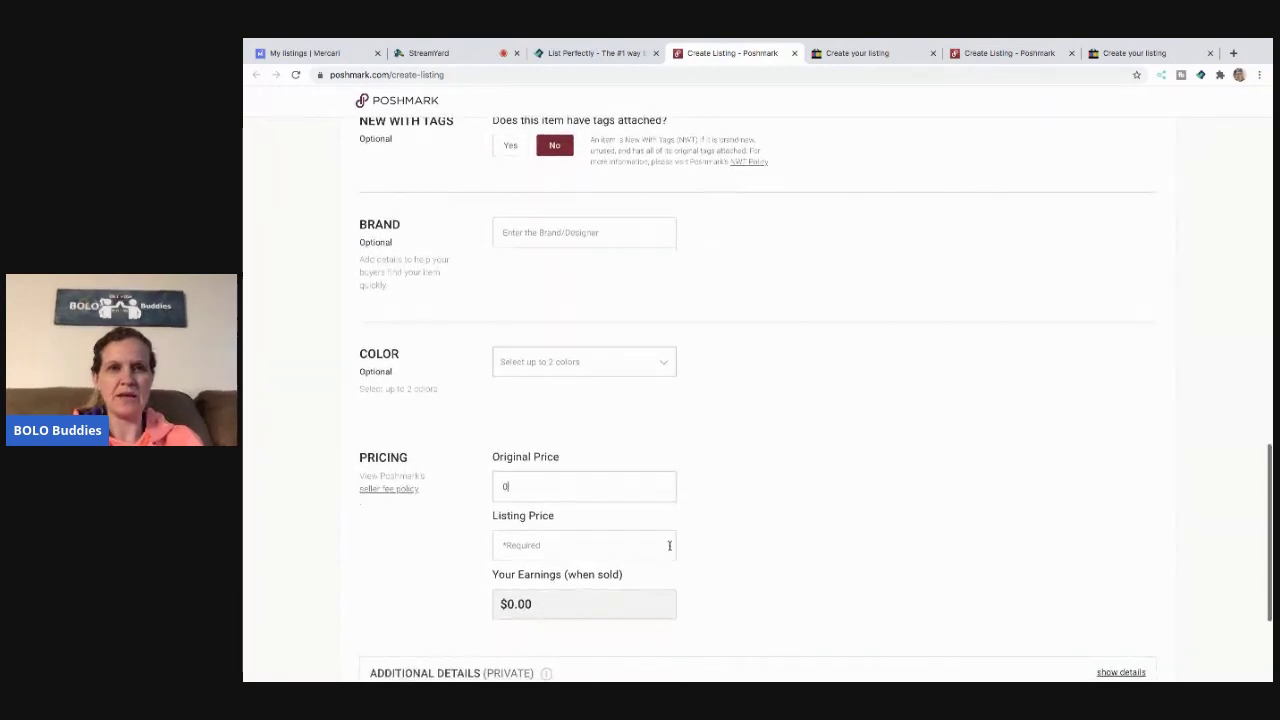
{"action": "left_click", "coordinate": [332, 55]}
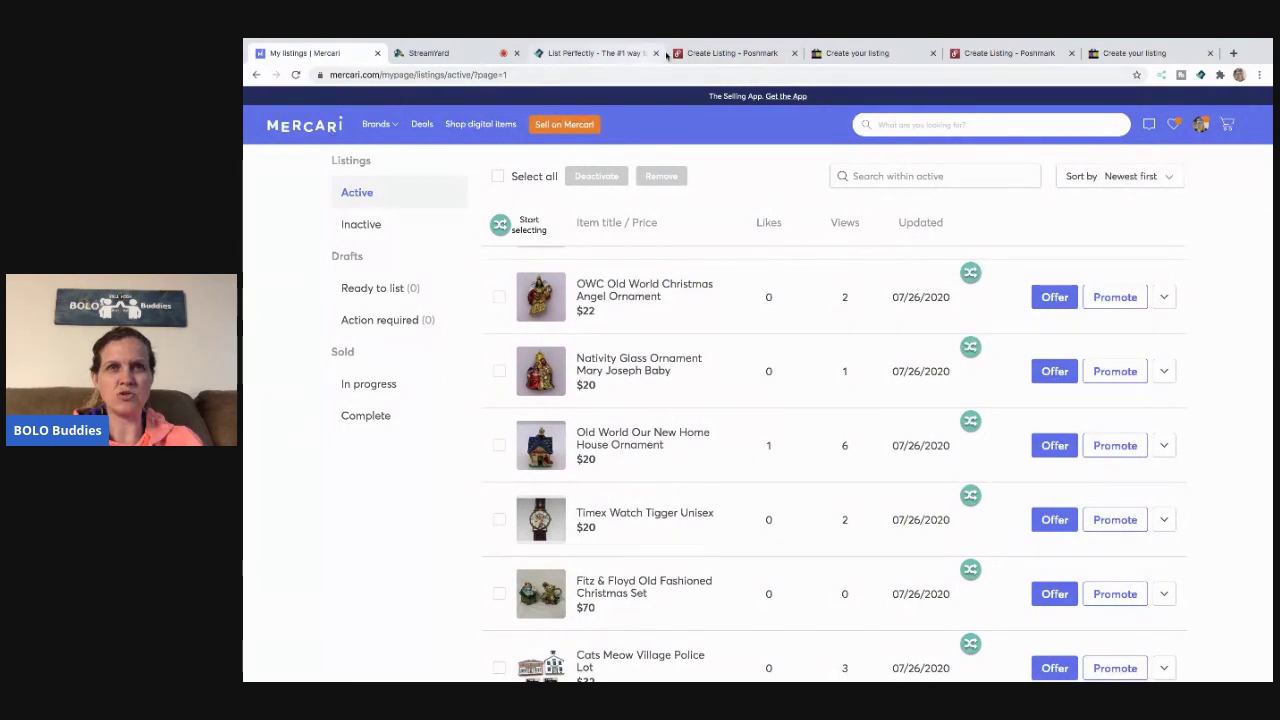
{"action": "left_click", "coordinate": [707, 53]}
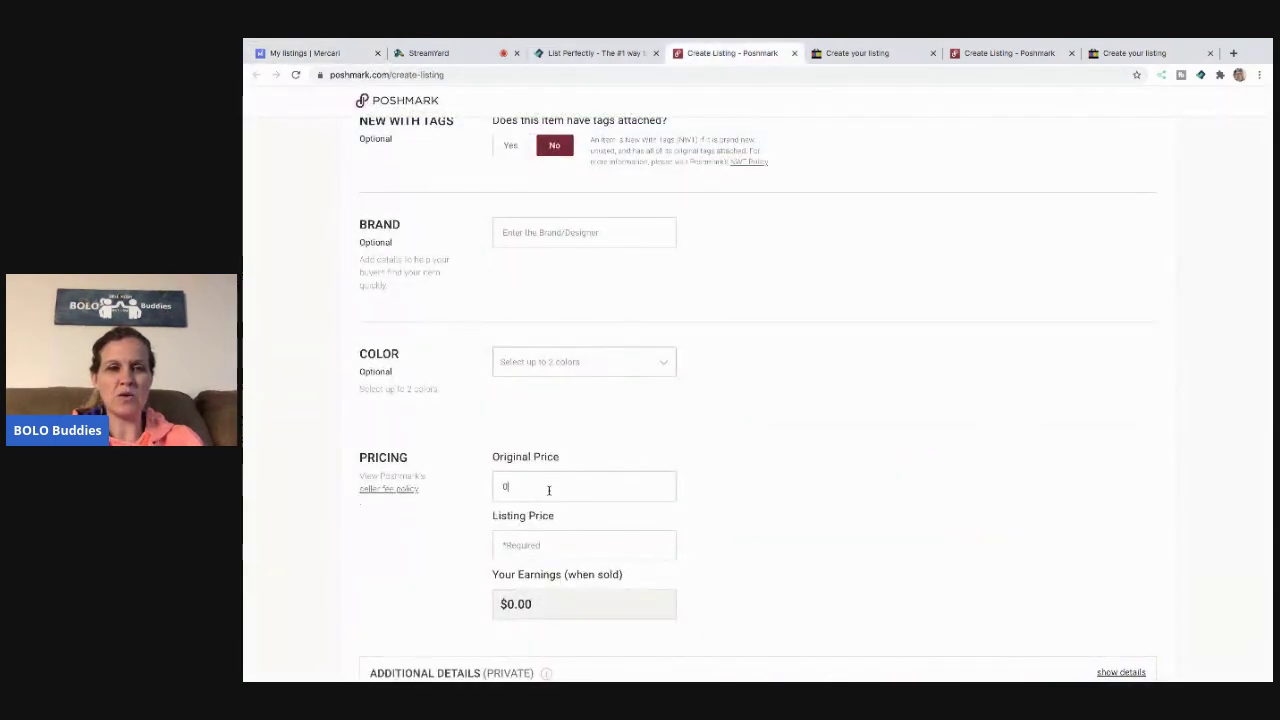
Try to continue the Poshmark house ornament listing with an original price of 20 and no listing price
{"action": "key", "text": "BackSpace"}
{"action": "type", "text": "20"}
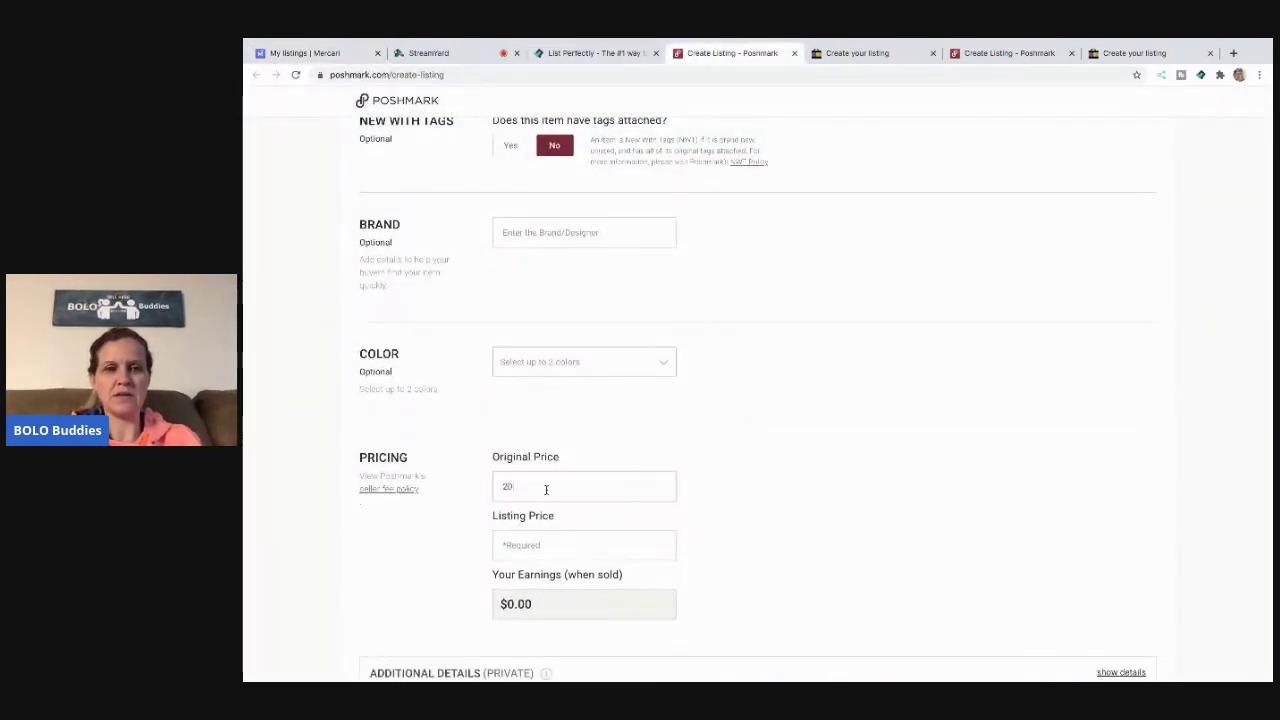
{"action": "scroll", "coordinate": [1220, 466], "scroll_direction": "down", "scroll_amount": 2}
{"action": "left_click", "coordinate": [1121, 535]}
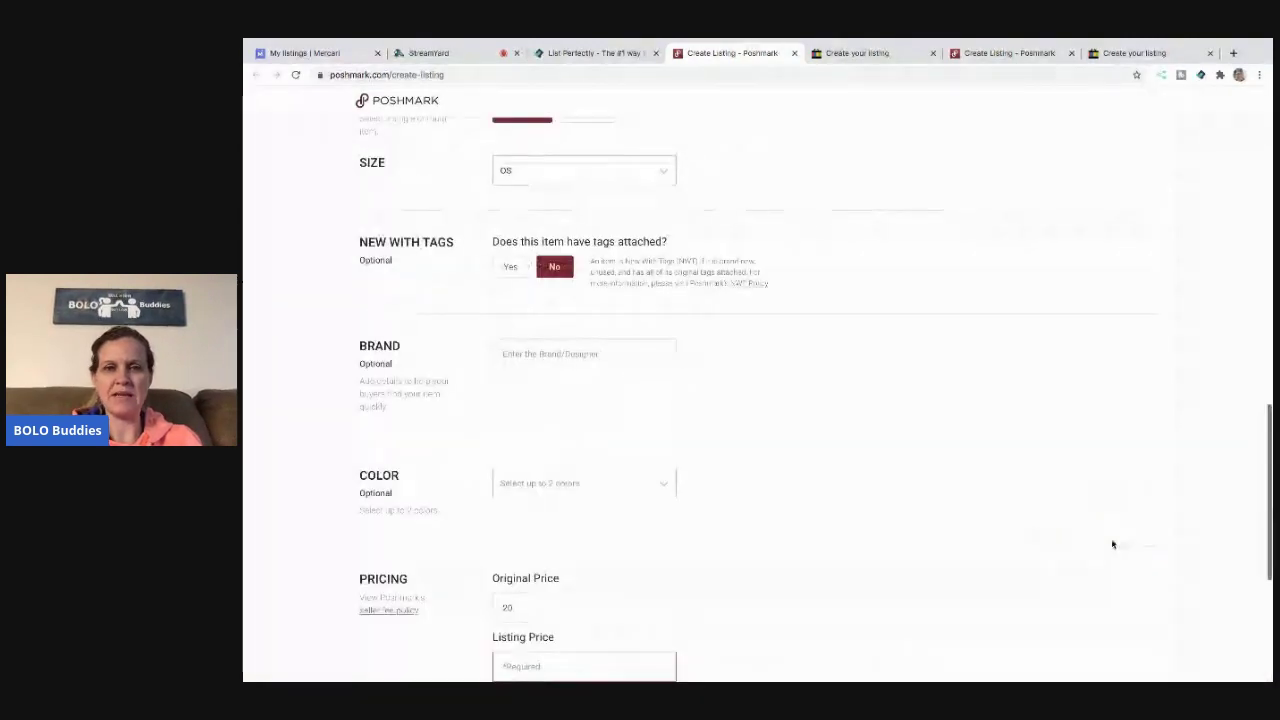
Set the Poshmark house ornament's original price back to 0 and its listing price to 20
{"action": "scroll", "coordinate": [929, 551], "scroll_direction": "down", "scroll_amount": 2}
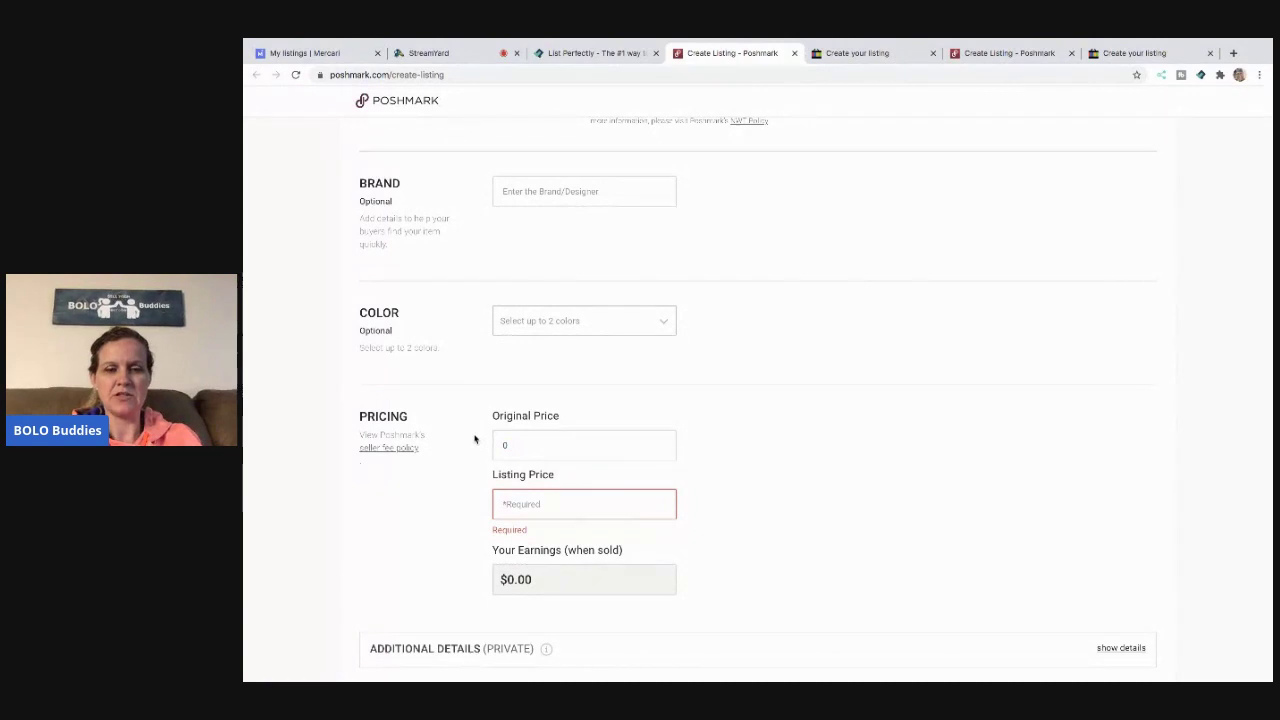
{"action": "type", "text": "20"}
Publish the house ornament listing on Poshmark, confirming publication of the breakable item
{"action": "scroll", "coordinate": [801, 464], "scroll_direction": "down", "scroll_amount": 3}
{"action": "left_click", "coordinate": [1117, 531]}
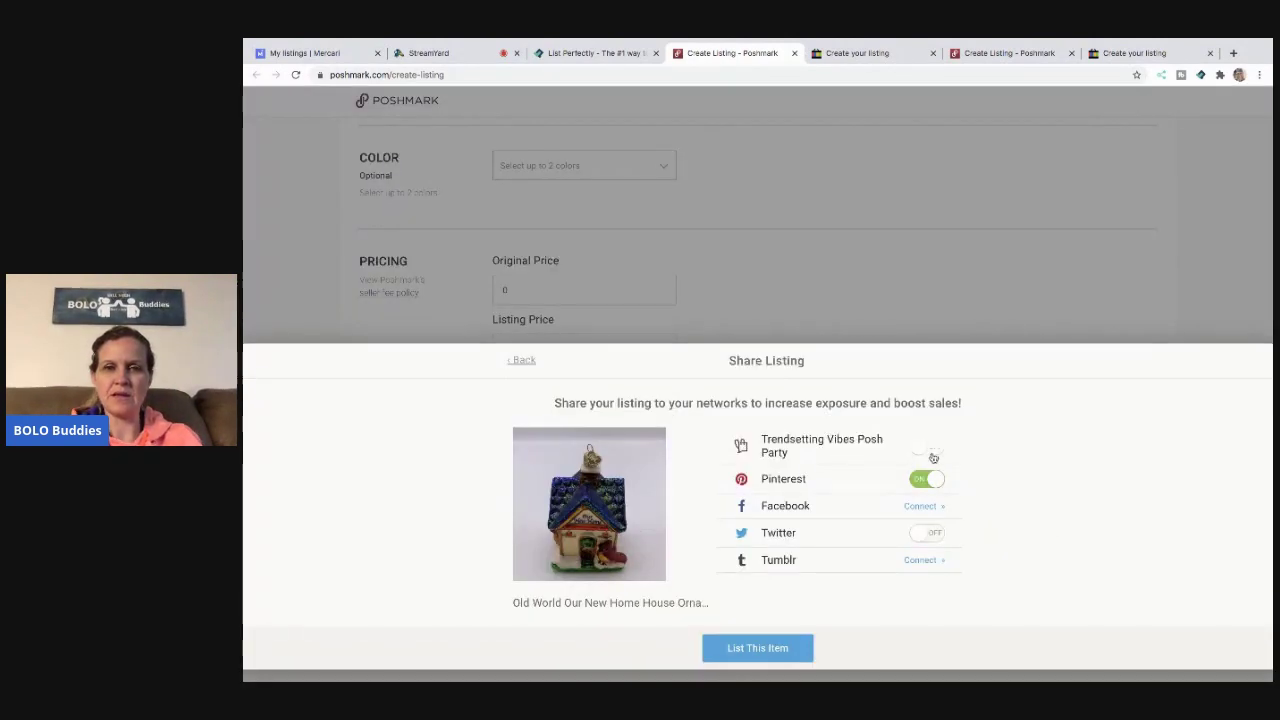
{"action": "left_click", "coordinate": [781, 647]}
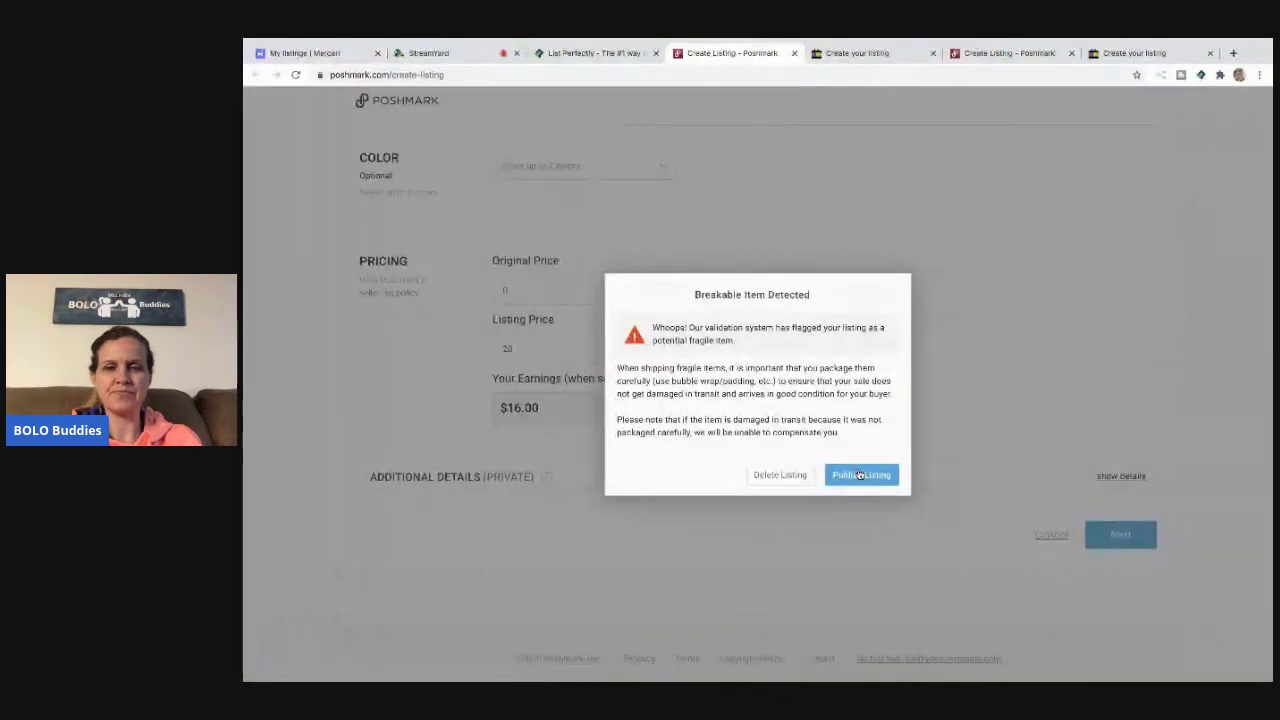
{"action": "left_click", "coordinate": [859, 475]}
{"action": "left_click", "coordinate": [826, 436]}
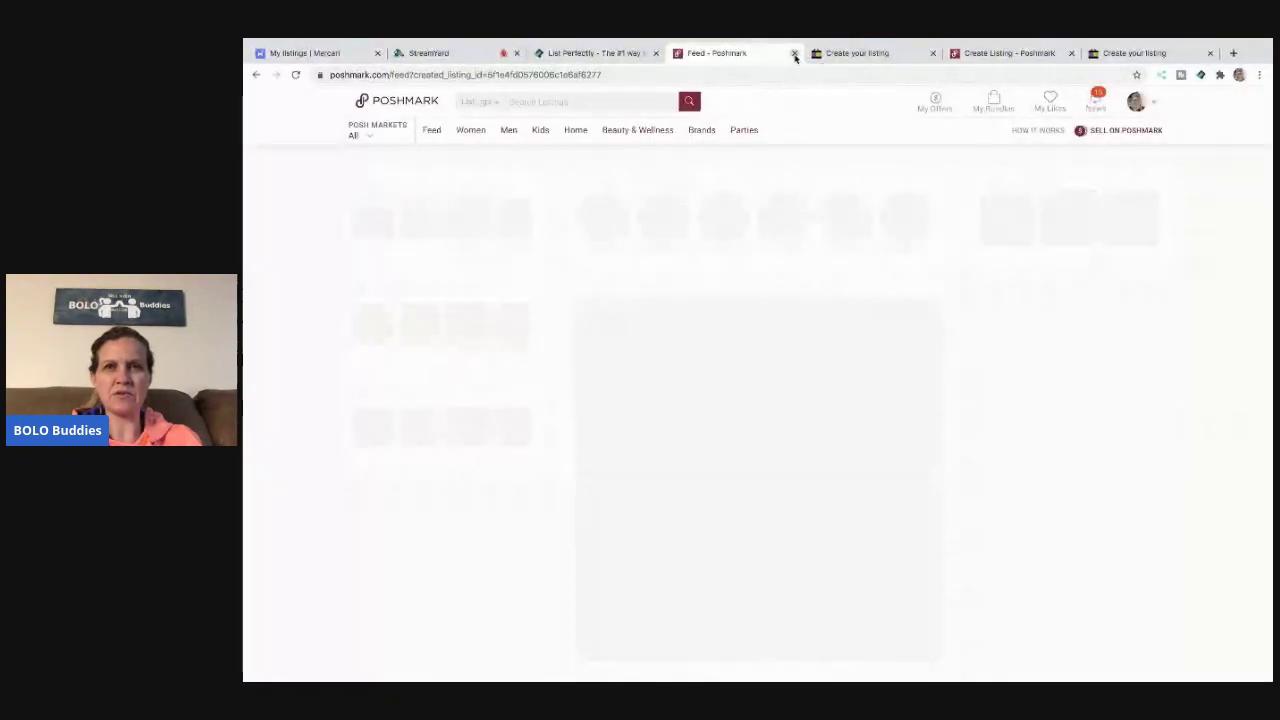
In the eBay house ornament draft, enter the custom label PM MC tote 26 and choose the store category Unique Rare Different Other
{"action": "left_click", "coordinate": [794, 53]}
{"action": "left_click", "coordinate": [547, 400]}
{"action": "type", "text": "PM MC tote"}
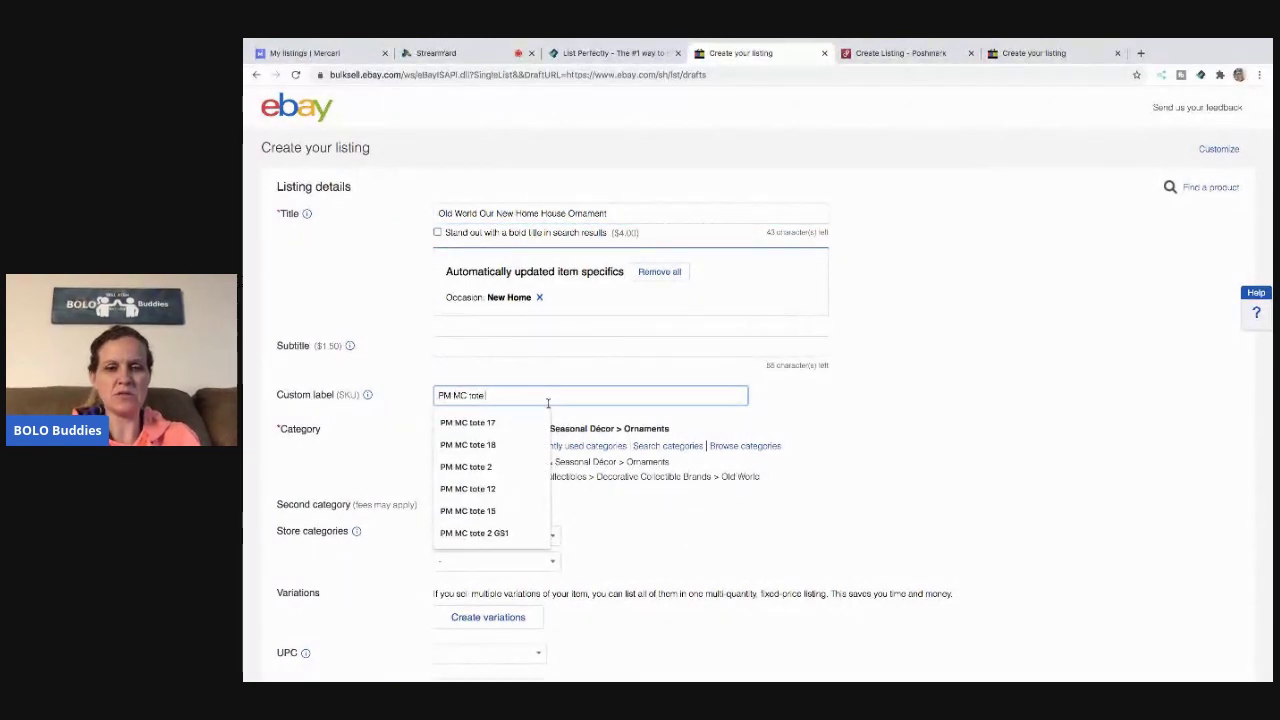
{"action": "type", "text": " 26"}
{"action": "left_click", "coordinate": [599, 491]}
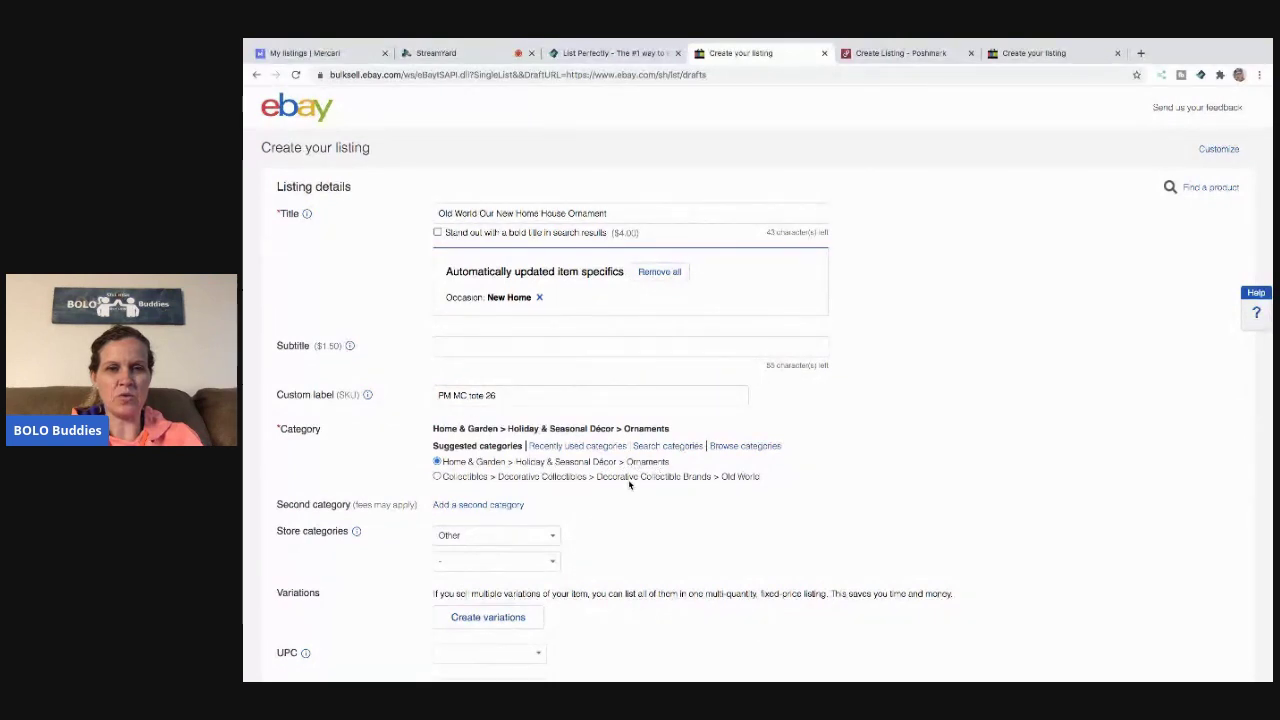
{"action": "left_click", "coordinate": [555, 536]}
{"action": "left_click", "coordinate": [540, 483]}
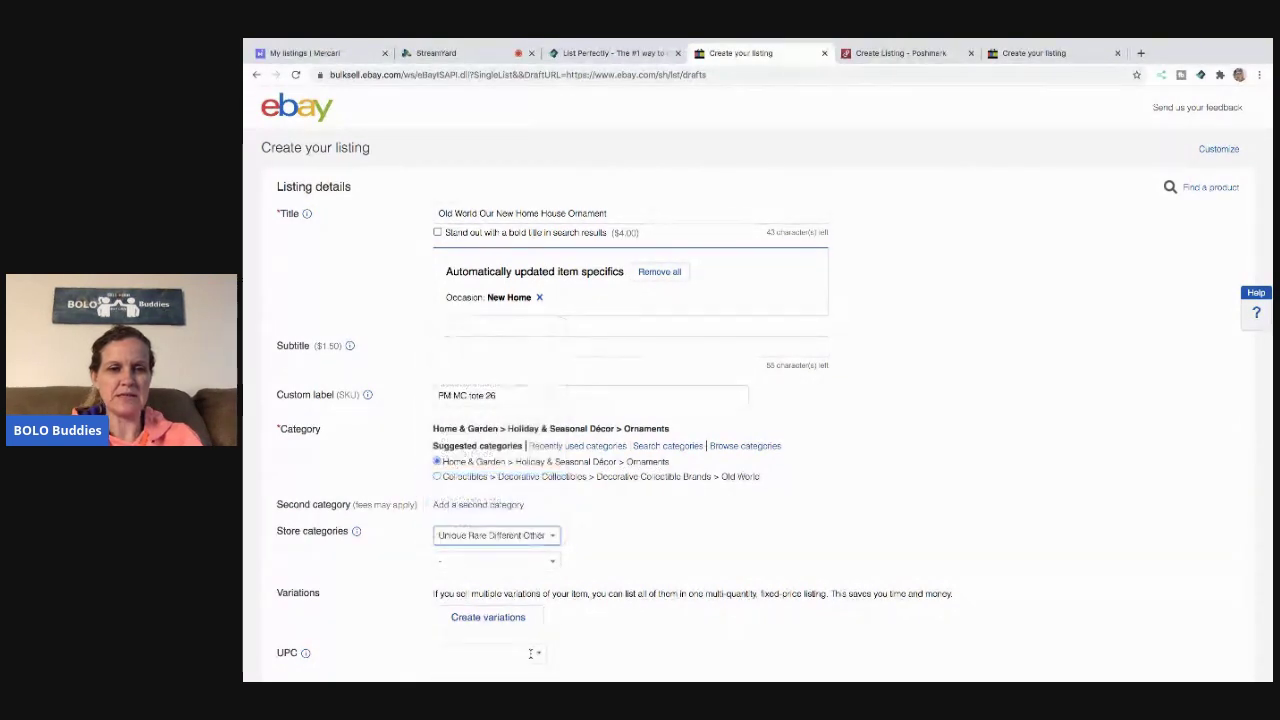
Set the eBay house ornament's condition to Used
{"action": "scroll", "coordinate": [543, 649], "scroll_direction": "down", "scroll_amount": 3}
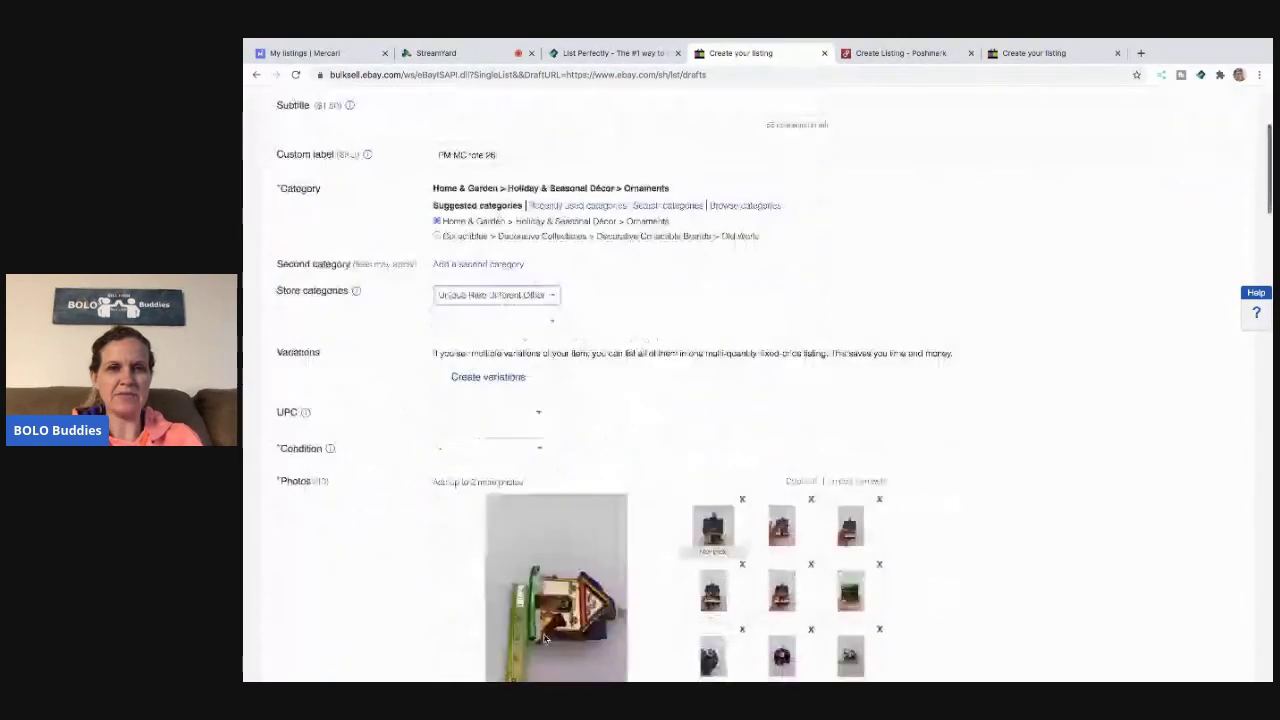
{"action": "left_click", "coordinate": [538, 396]}
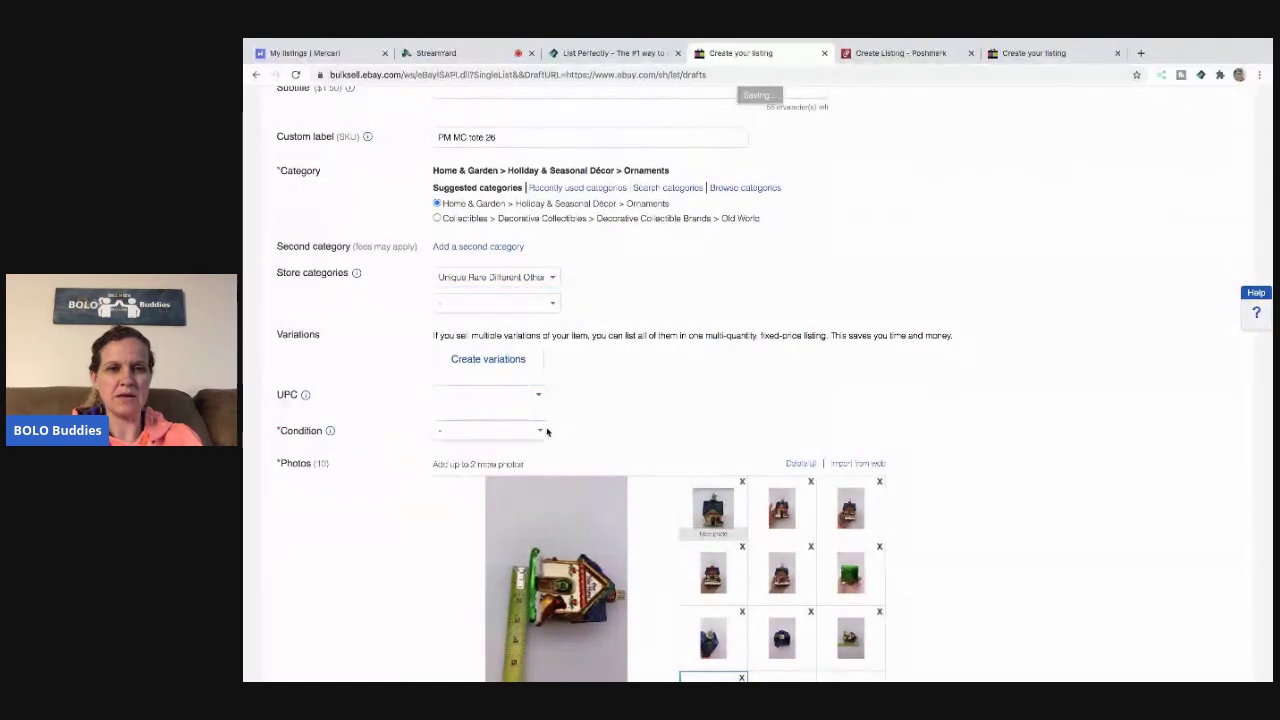
{"action": "left_click", "coordinate": [520, 431]}
{"action": "left_click", "coordinate": [514, 488]}
Brighten the eBay listing's main house ornament photo so its background turns white
{"action": "scroll", "coordinate": [711, 405], "scroll_direction": "down", "scroll_amount": 2}
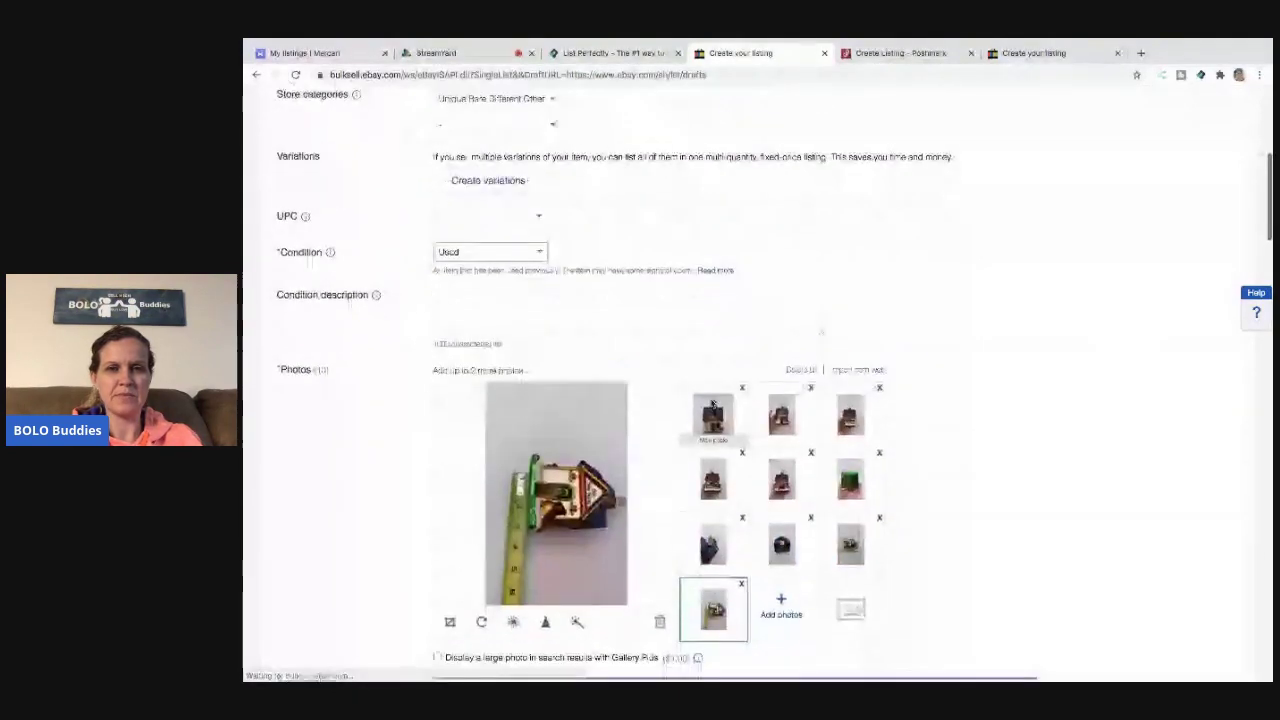
{"action": "left_click", "coordinate": [711, 405]}
{"action": "left_click", "coordinate": [513, 620]}
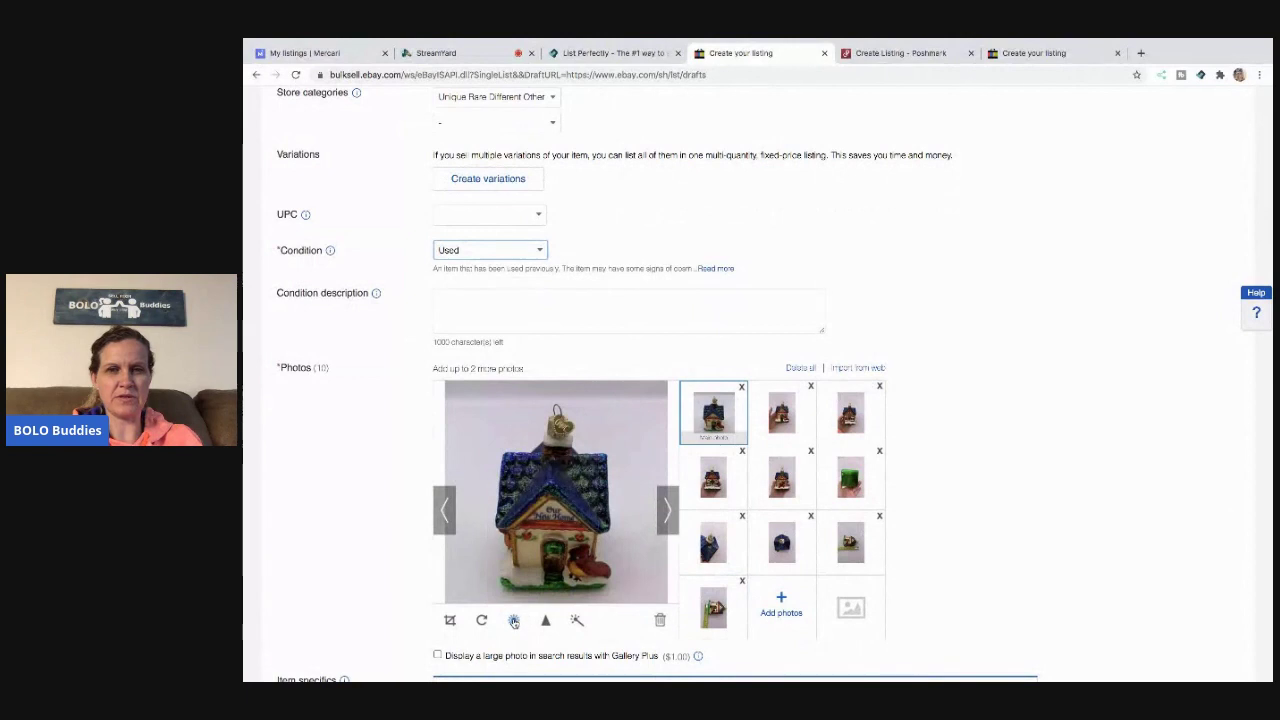
{"action": "left_click_drag", "start_coordinate": [555, 580], "coordinate": [582, 595]}
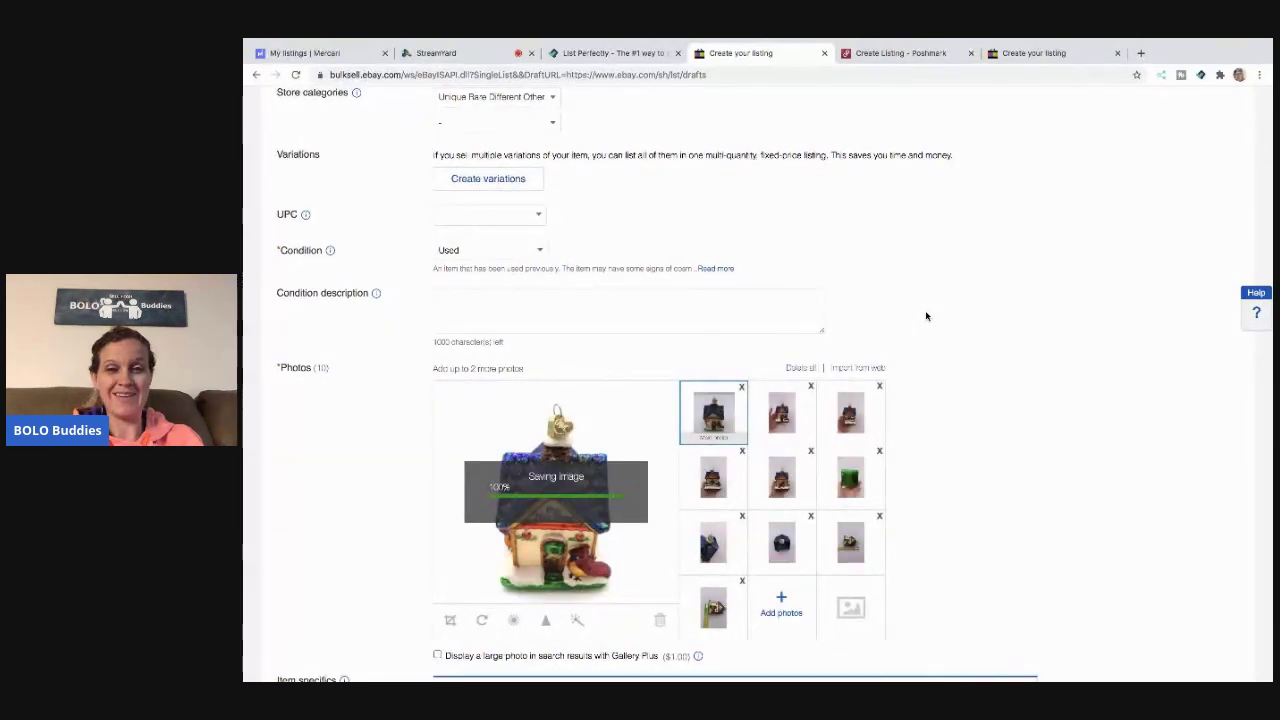
Enter Our World Christmas as the brand in the house ornament's item specifics
{"action": "scroll", "coordinate": [926, 316], "scroll_direction": "down", "scroll_amount": 5}
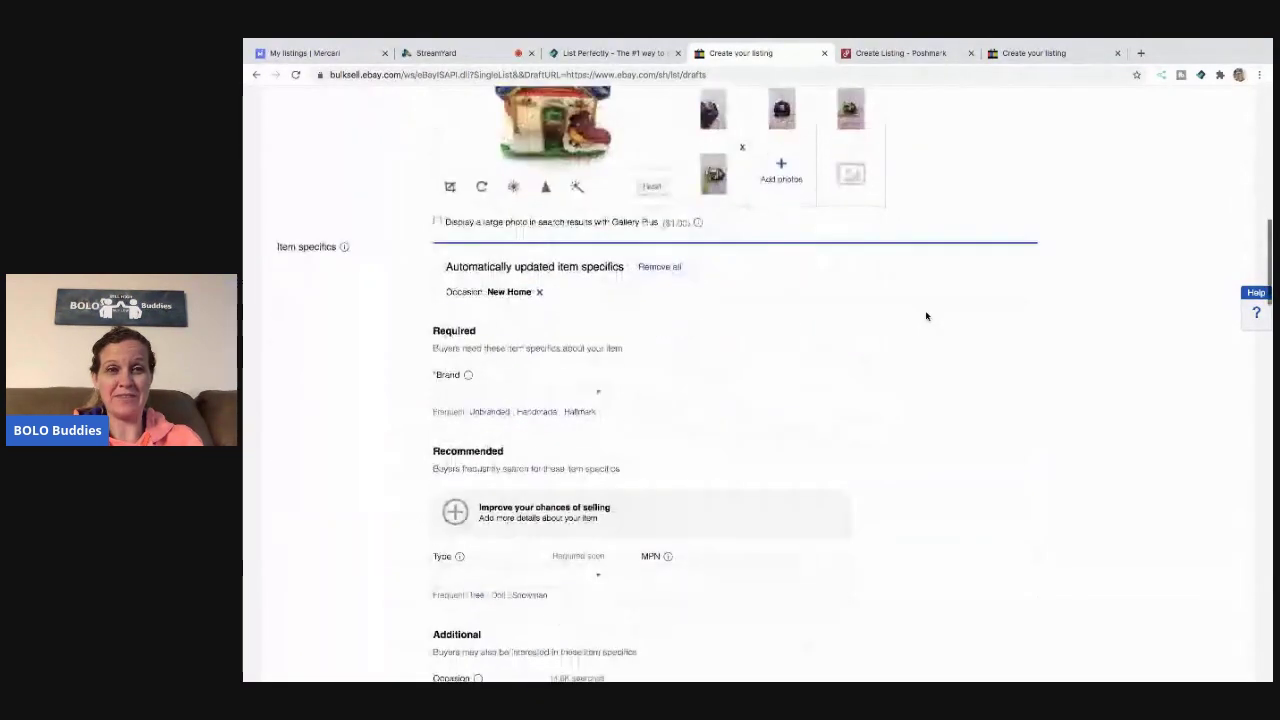
{"action": "left_click", "coordinate": [508, 396]}
{"action": "type", "text": "Our World Chri"}
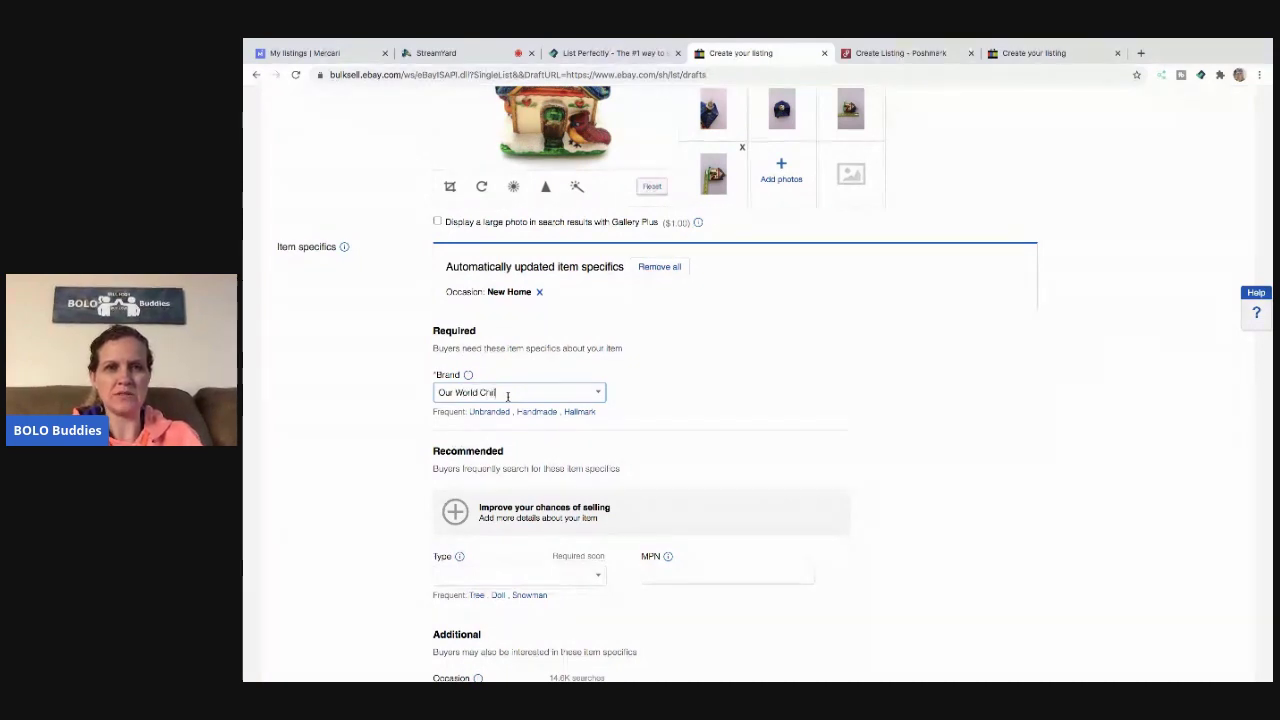
{"action": "type", "text": "as"}
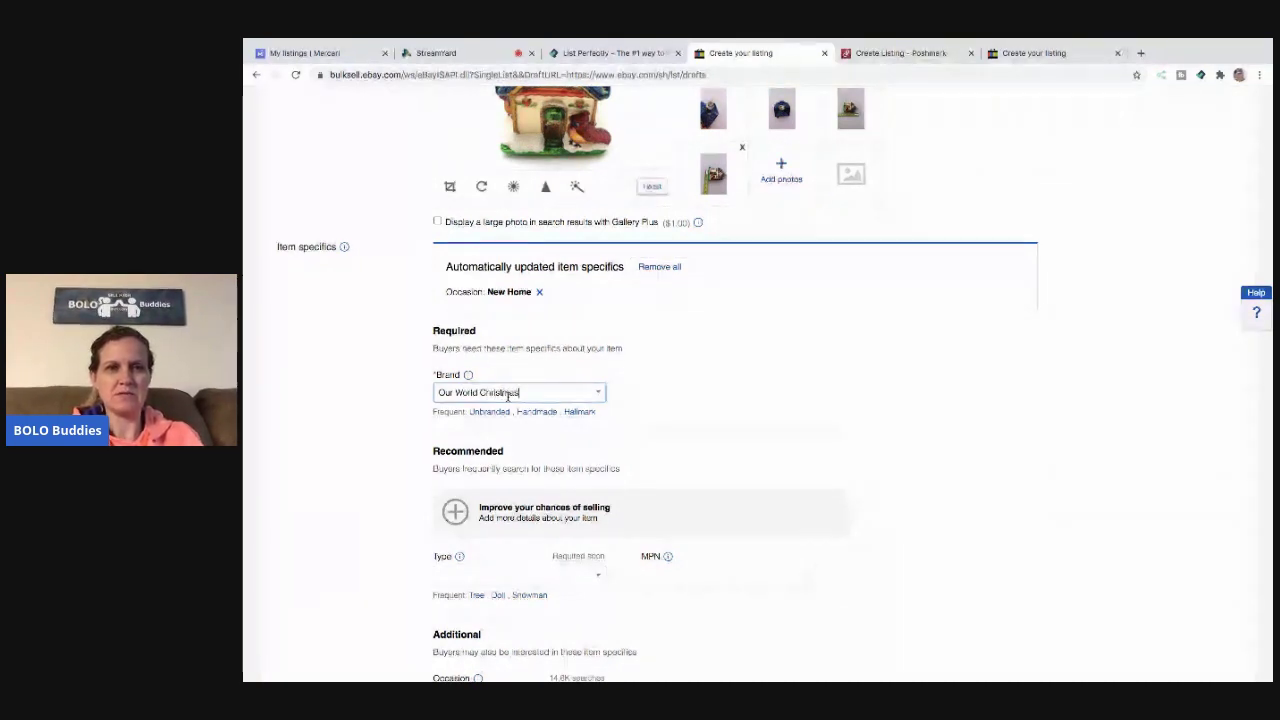
{"action": "left_click", "coordinate": [746, 412]}
Set the house ornament's fixed Buy It Now price to $20
{"action": "scroll", "coordinate": [746, 412], "scroll_direction": "down", "scroll_amount": 3}
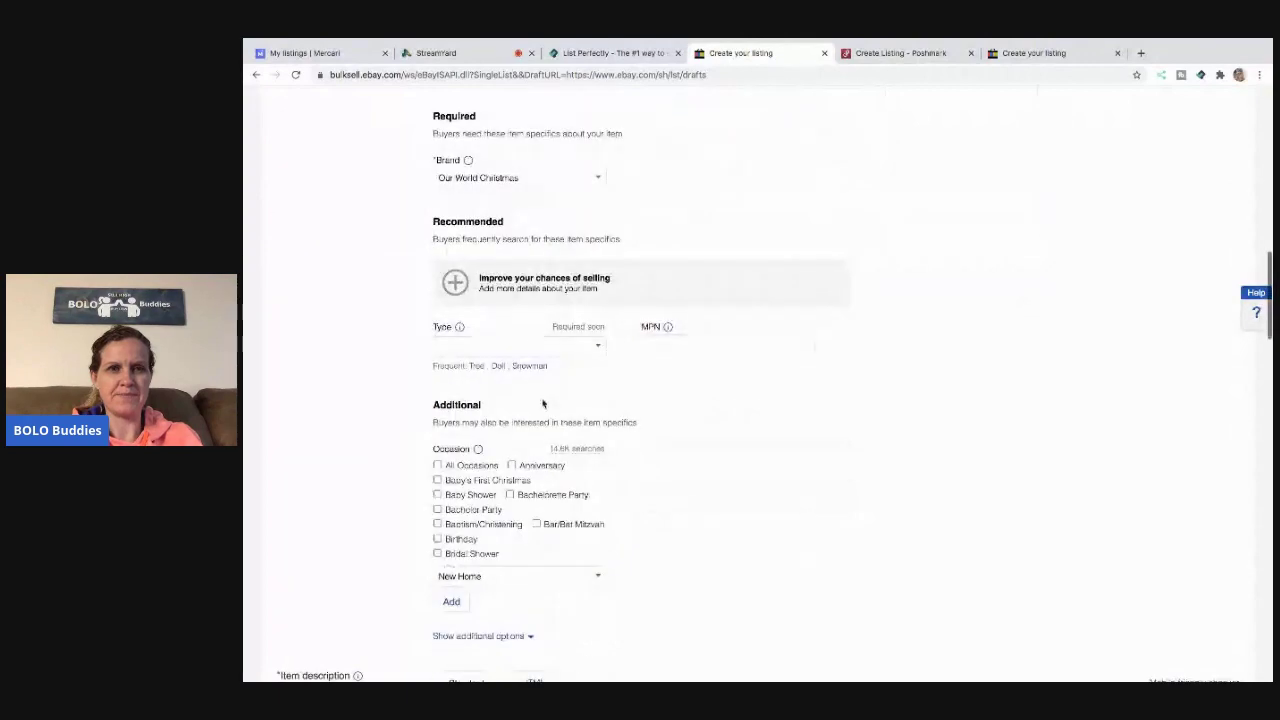
{"action": "scroll", "coordinate": [543, 402], "scroll_direction": "down", "scroll_amount": 5}
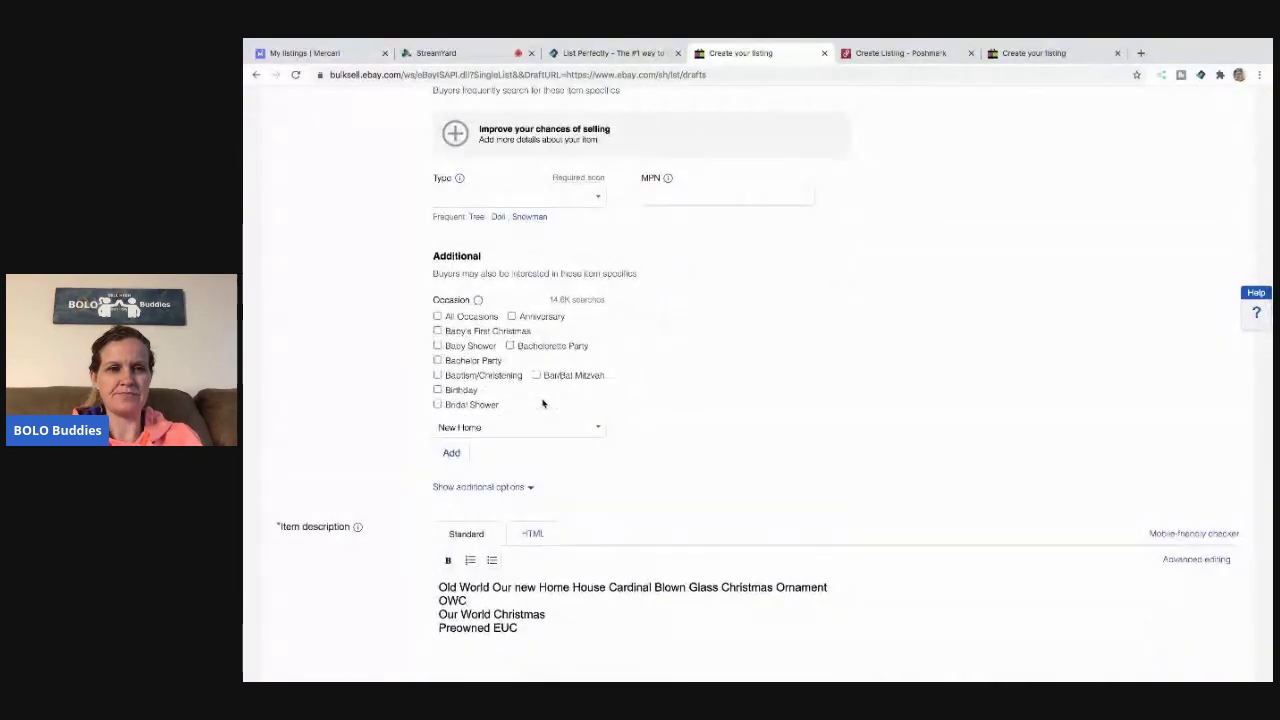
{"action": "scroll", "coordinate": [543, 402], "scroll_direction": "down", "scroll_amount": 5}
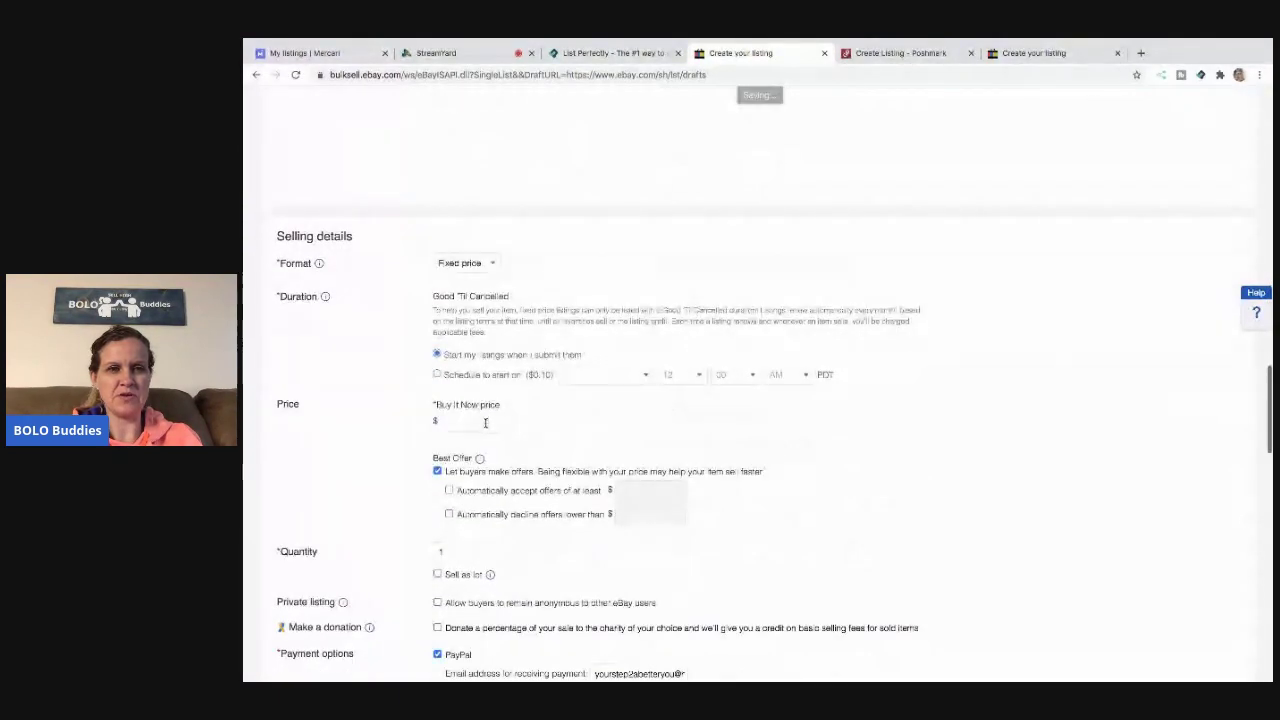
{"action": "left_click", "coordinate": [483, 423]}
{"action": "type", "text": "20"}
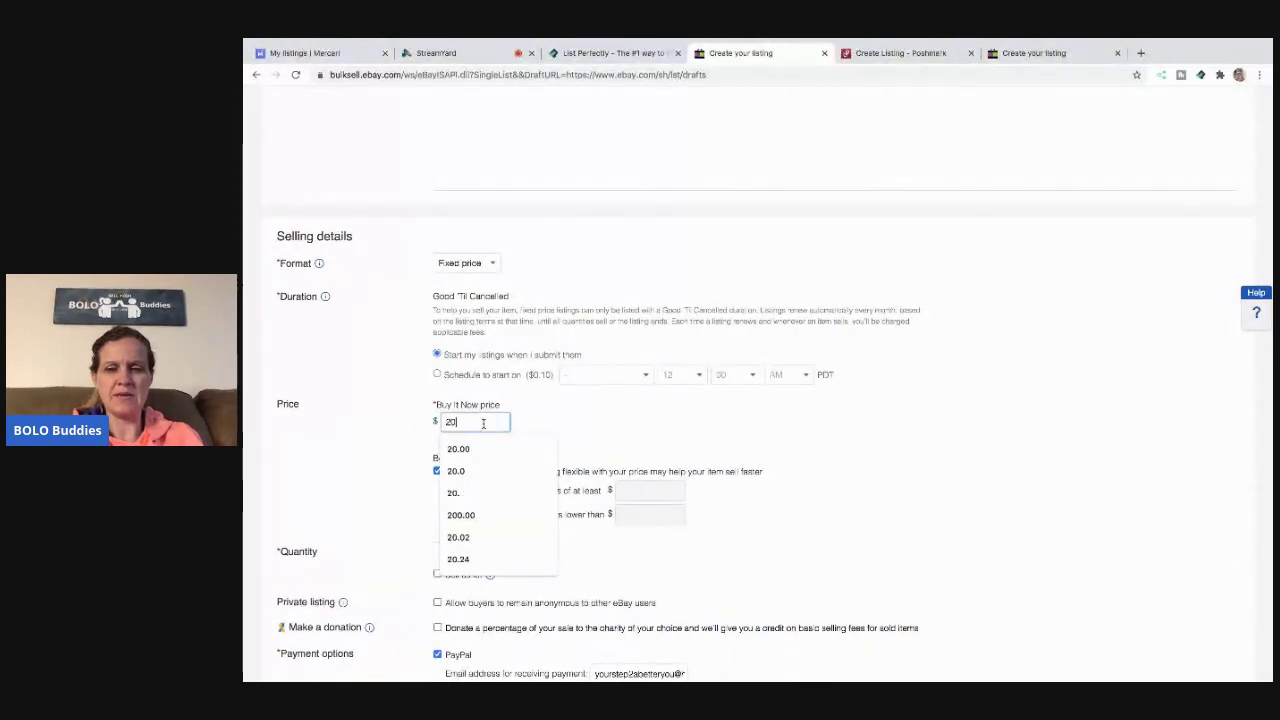
{"action": "type", "text": ".0"}
Offer USPS First Class and USPS Priority Mail as domestic services, and apply the calculated and promotional combined shipping rules
{"action": "scroll", "coordinate": [590, 435], "scroll_direction": "down", "scroll_amount": 10}
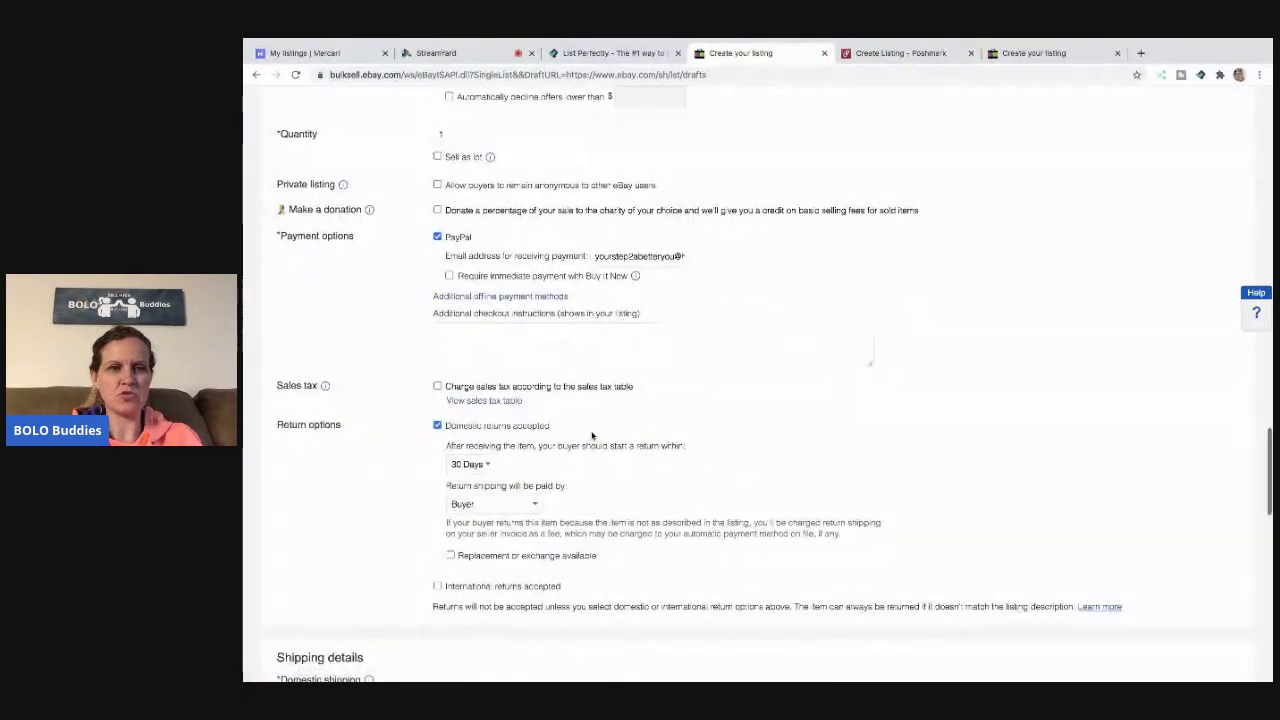
{"action": "left_click", "coordinate": [570, 377]}
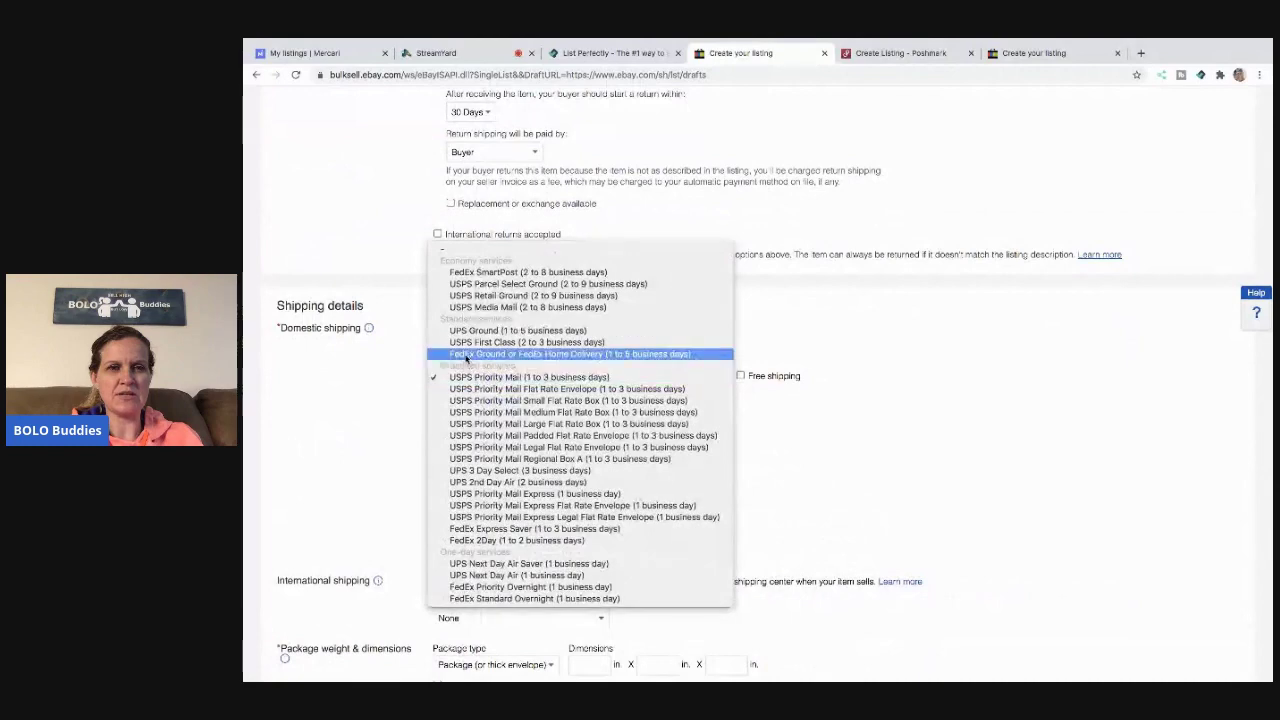
{"action": "left_click", "coordinate": [480, 348]}
{"action": "left_click", "coordinate": [474, 397]}
{"action": "left_click", "coordinate": [477, 412]}
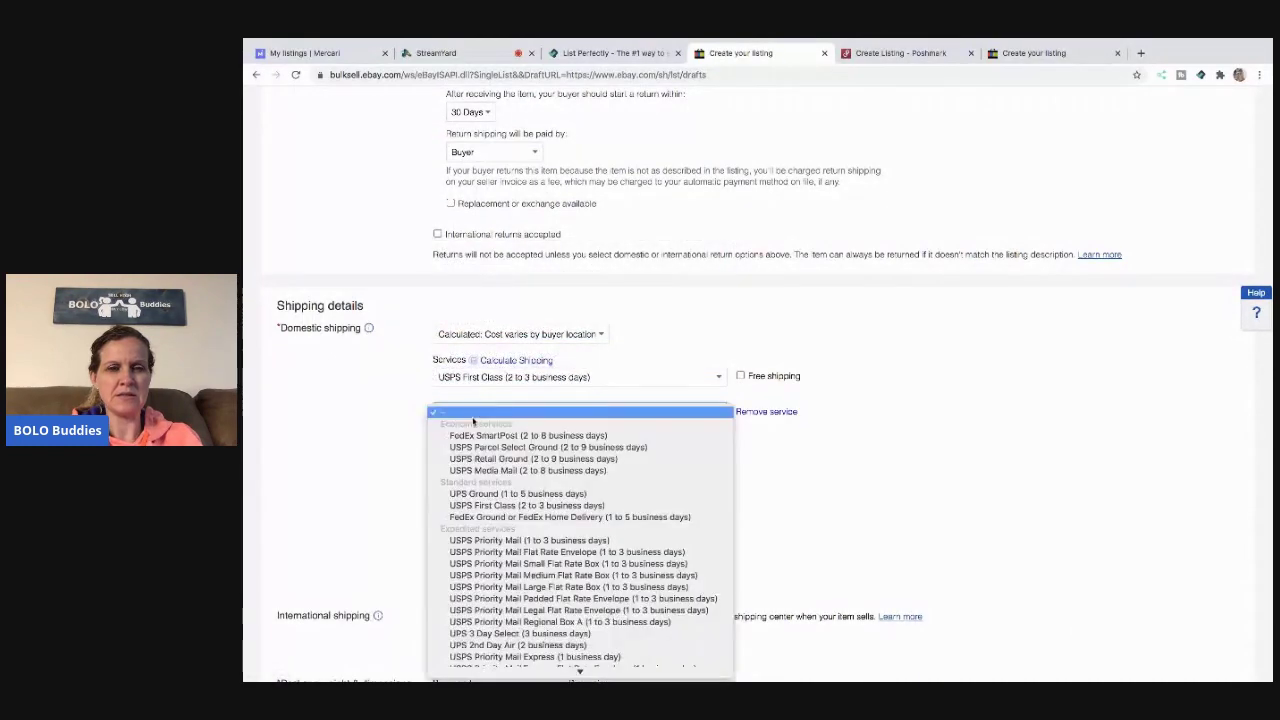
{"action": "left_click", "coordinate": [499, 540]}
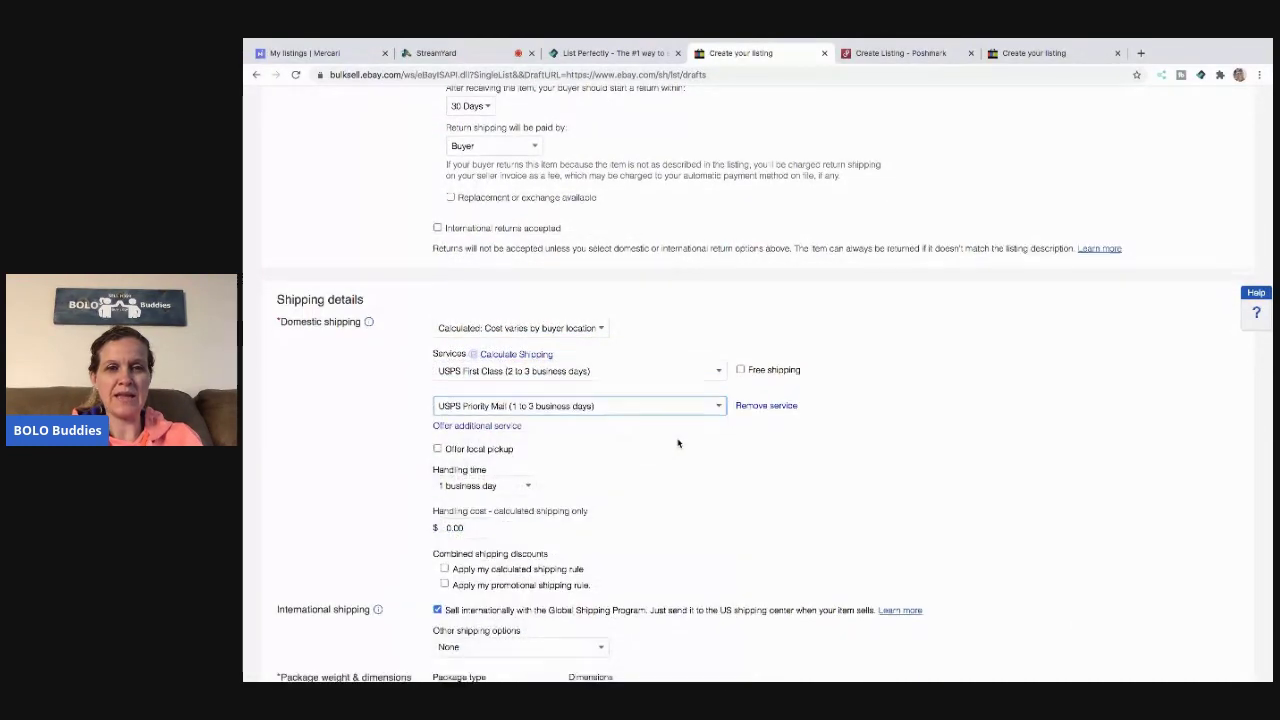
{"action": "scroll", "coordinate": [500, 420], "scroll_direction": "down", "scroll_amount": 2}
{"action": "left_click", "coordinate": [445, 404]}
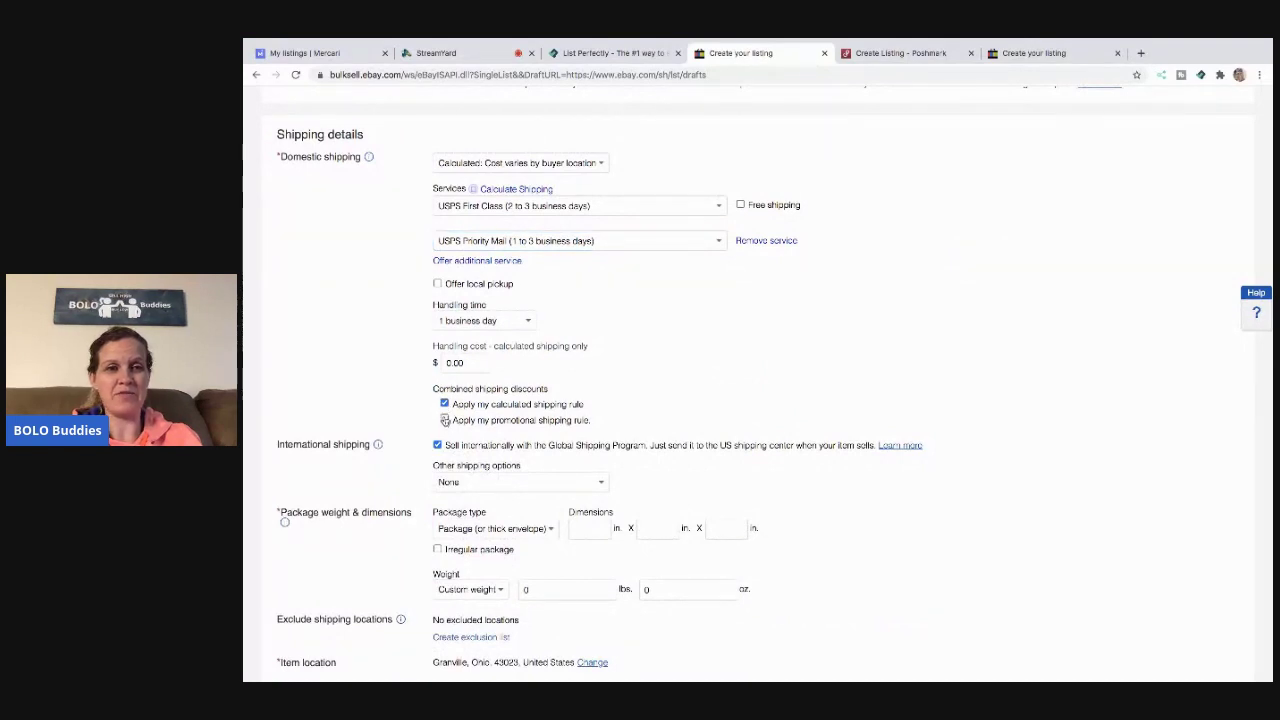
Set the package dimensions to 8 x 6 x 4 in and its weight to 12 oz
{"action": "left_click", "coordinate": [589, 529]}
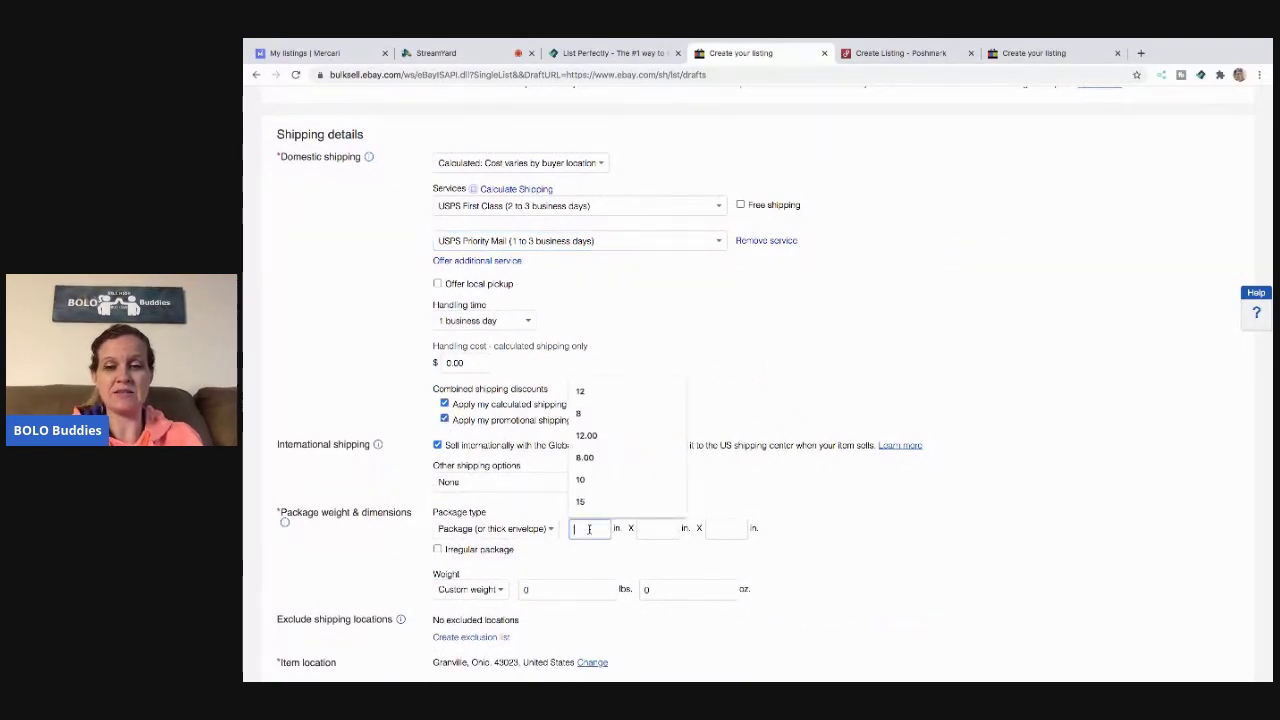
{"action": "type", "text": "8"}
{"action": "key", "text": "Tab"}
{"action": "type", "text": "6"}
{"action": "key", "text": "Tab"}
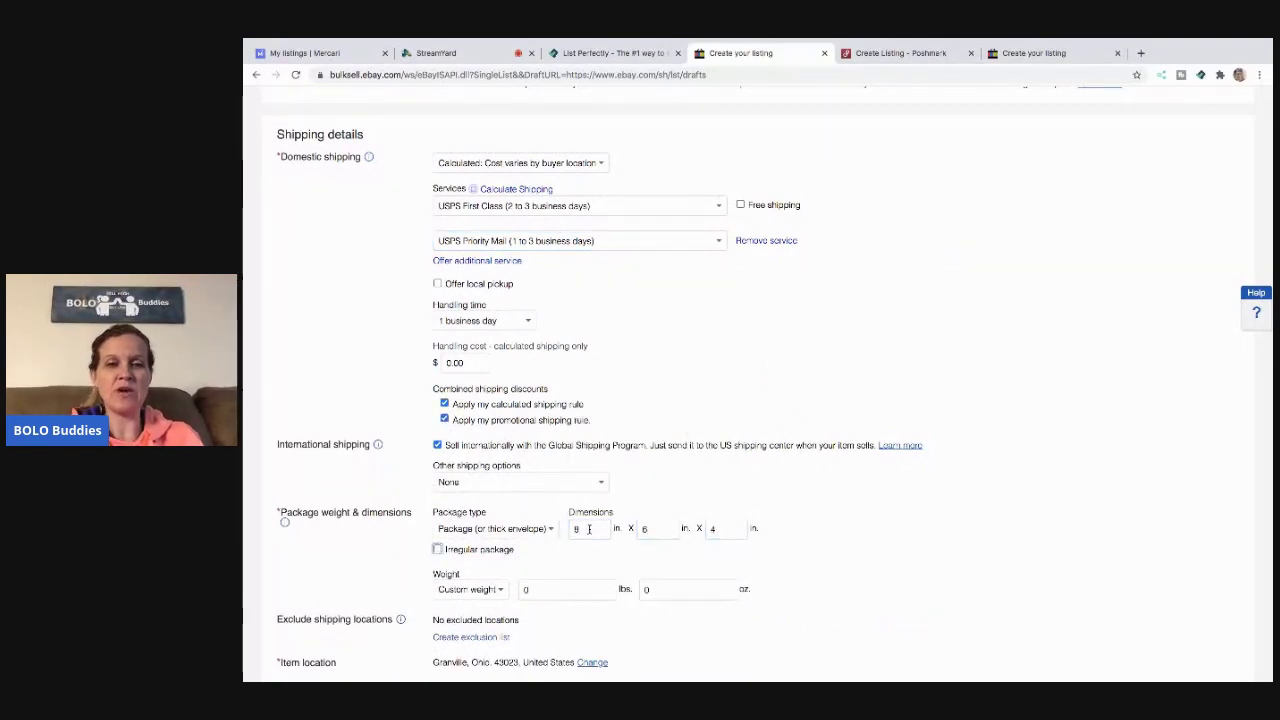
{"action": "left_click", "coordinate": [646, 592]}
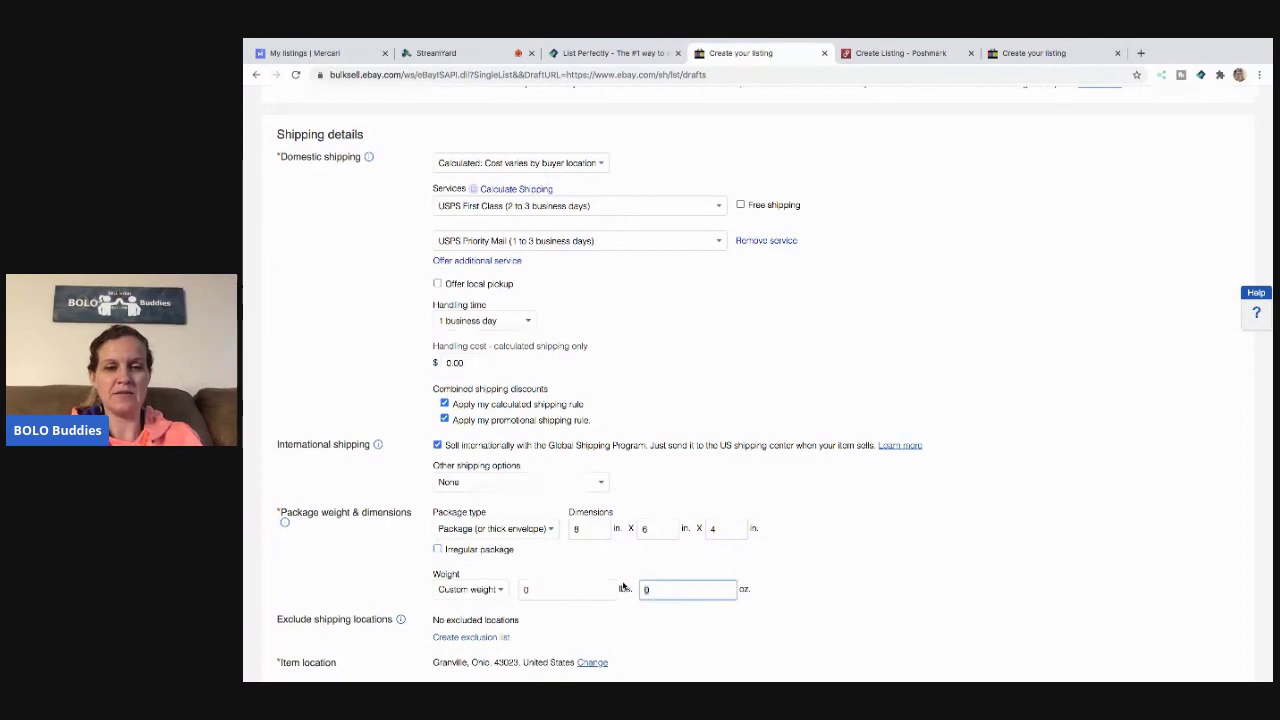
{"action": "type", "text": "12"}
Promote the house ornament at a 1% ad rate, submit the eBay listing, and close its page
{"action": "scroll", "coordinate": [936, 557], "scroll_direction": "down", "scroll_amount": 3}
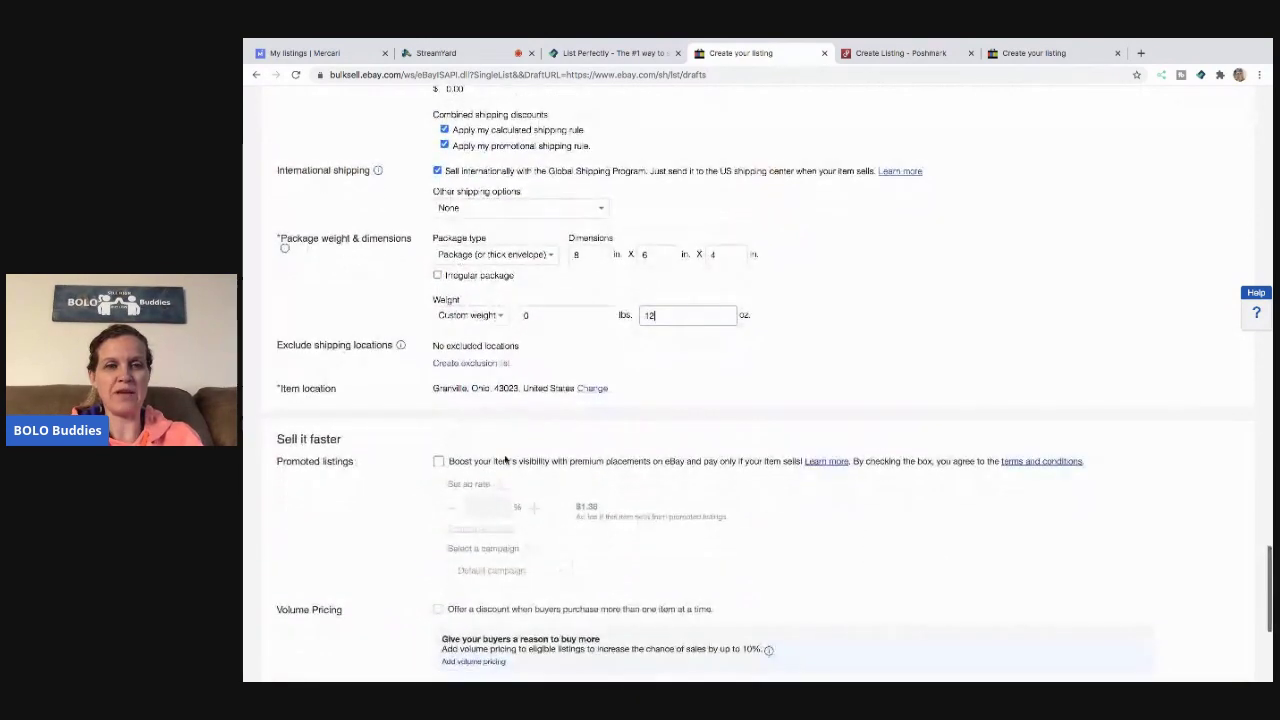
{"action": "left_click", "coordinate": [437, 462]}
{"action": "scroll", "coordinate": [733, 430], "scroll_direction": "down", "scroll_amount": 4}
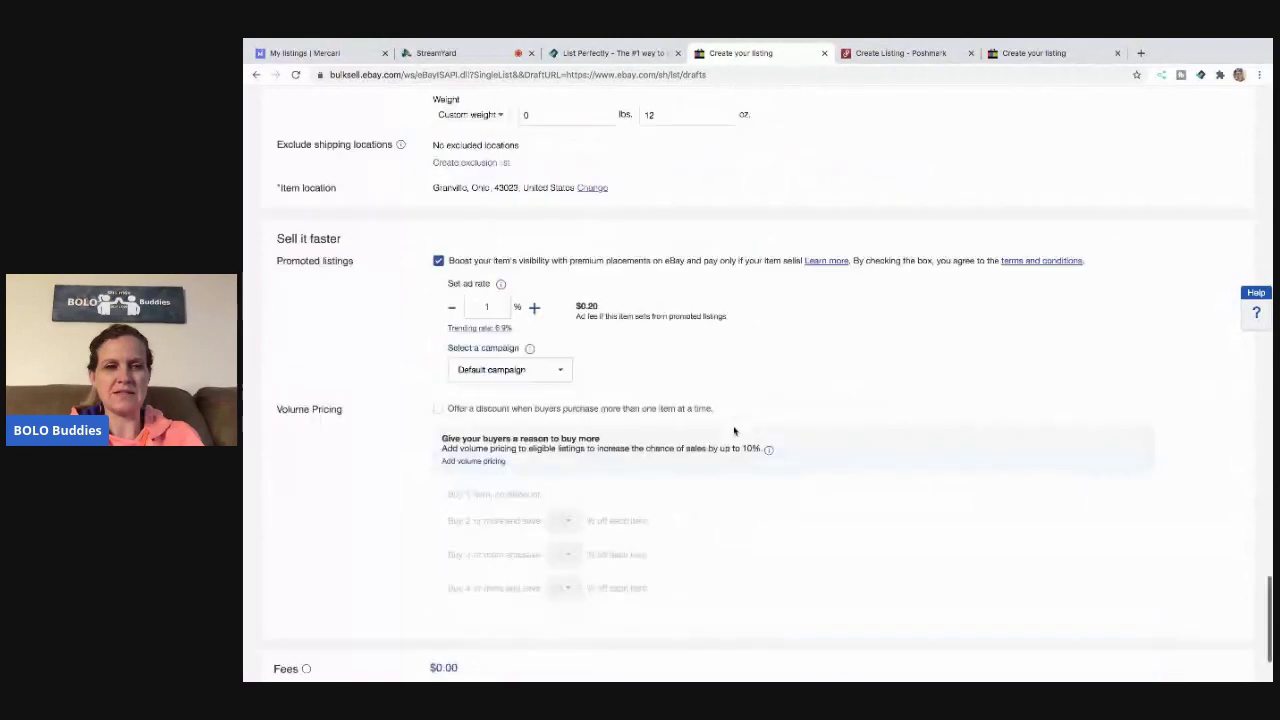
{"action": "left_click", "coordinate": [338, 629]}
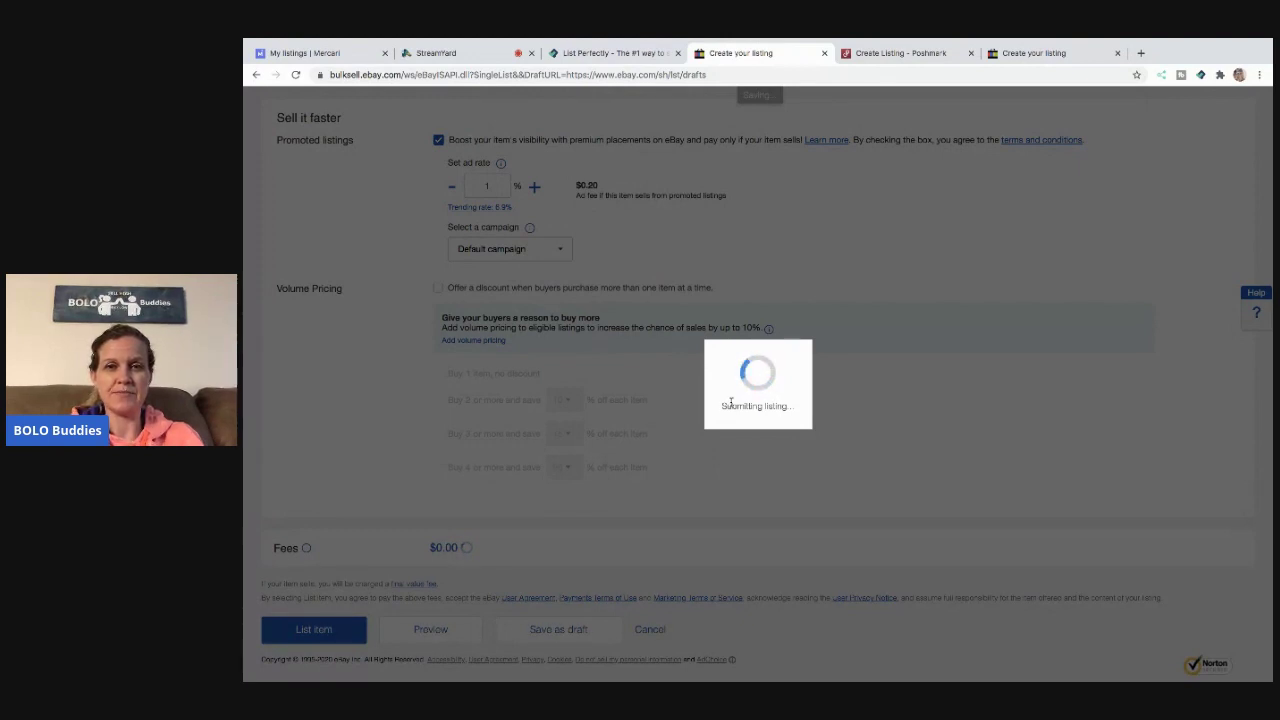
{"action": "left_click", "coordinate": [824, 54]}
Categorize the Poshmark Timex Tigger watch under Women Accessories with the subcategory Watches
{"action": "scroll", "coordinate": [803, 342], "scroll_direction": "down", "scroll_amount": 2}
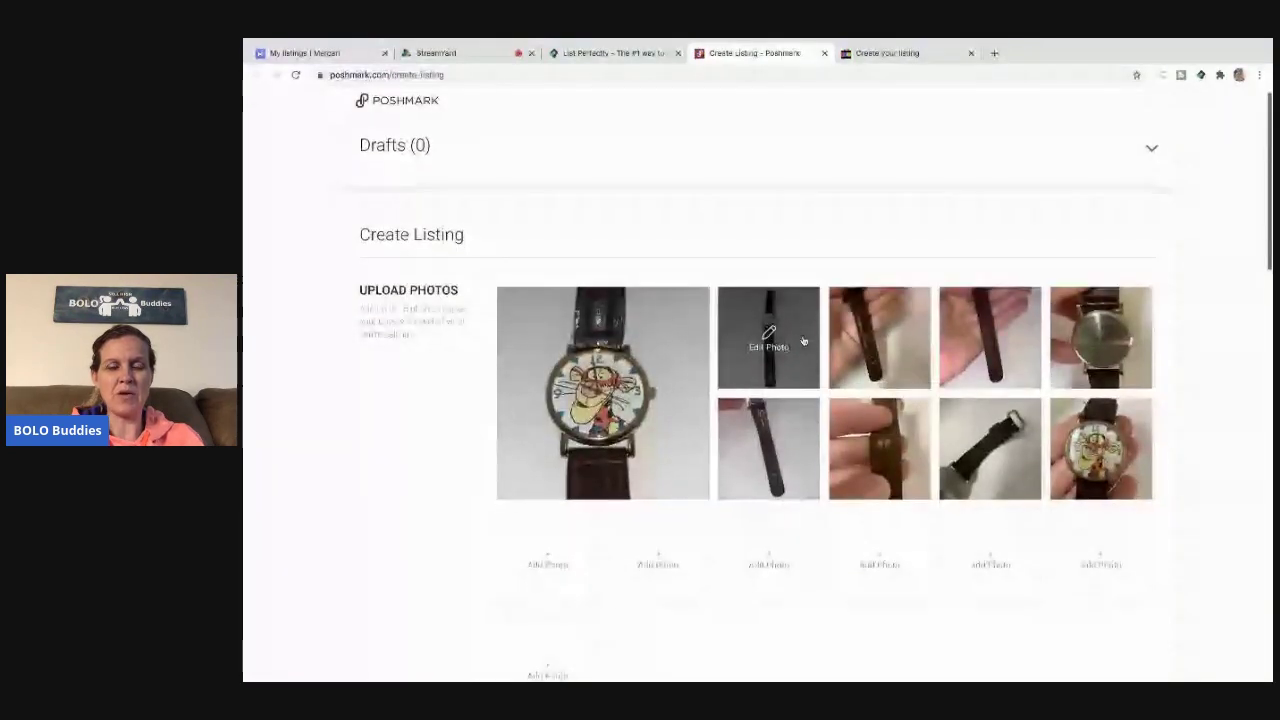
{"action": "scroll", "coordinate": [803, 342], "scroll_direction": "down", "scroll_amount": 5}
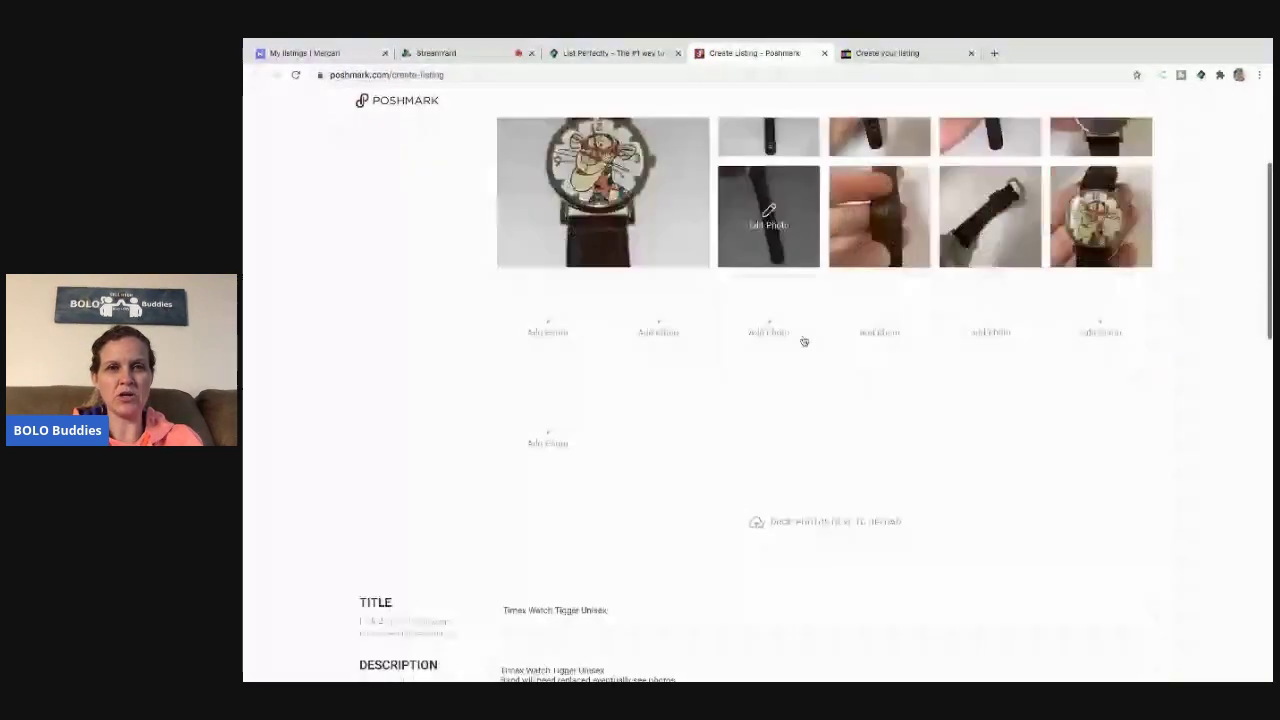
{"action": "scroll", "coordinate": [694, 551], "scroll_direction": "down", "scroll_amount": 3}
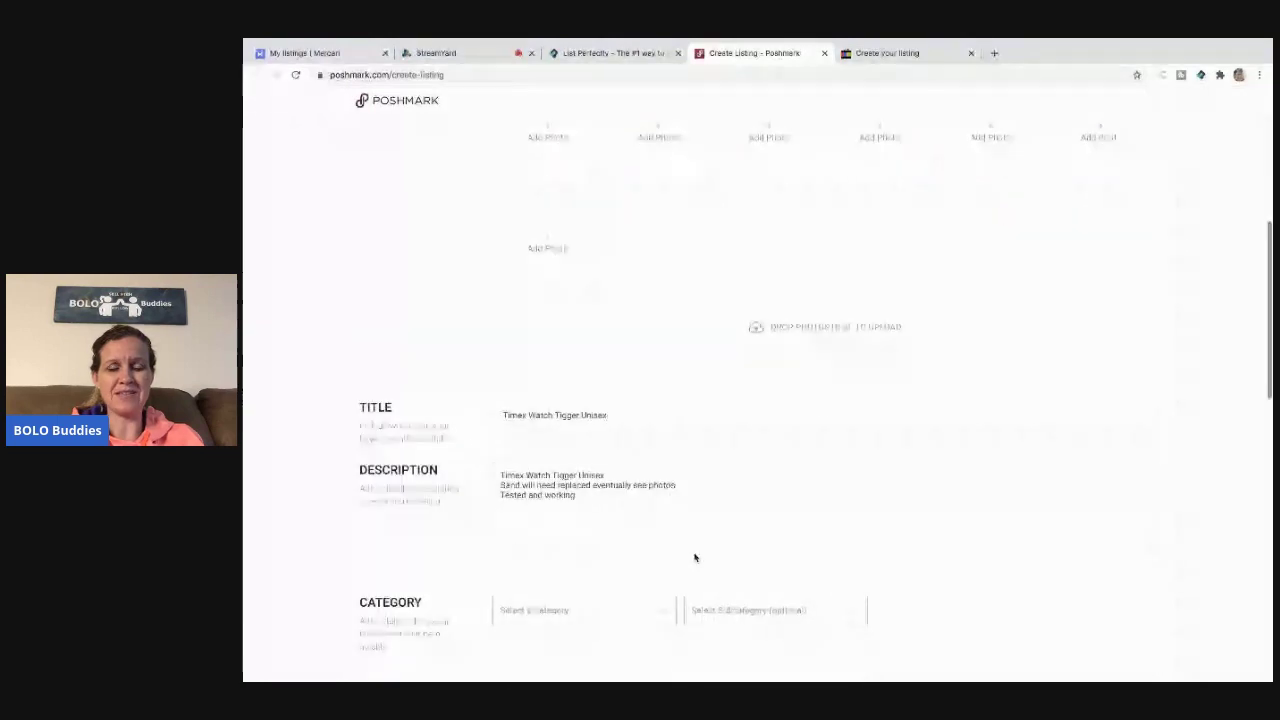
{"action": "scroll", "coordinate": [680, 548], "scroll_direction": "down", "scroll_amount": 2}
{"action": "left_click", "coordinate": [663, 533]}
{"action": "scroll", "coordinate": [653, 390], "scroll_direction": "up", "scroll_amount": 3}
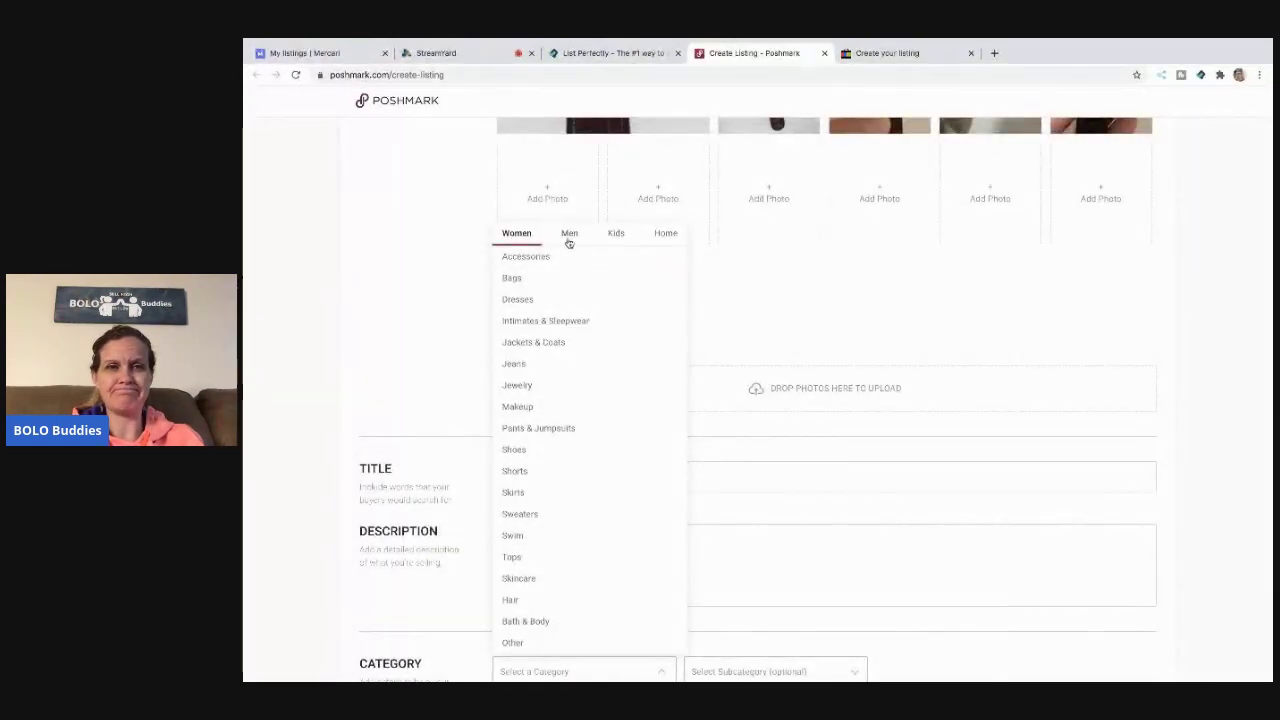
{"action": "left_click", "coordinate": [540, 257]}
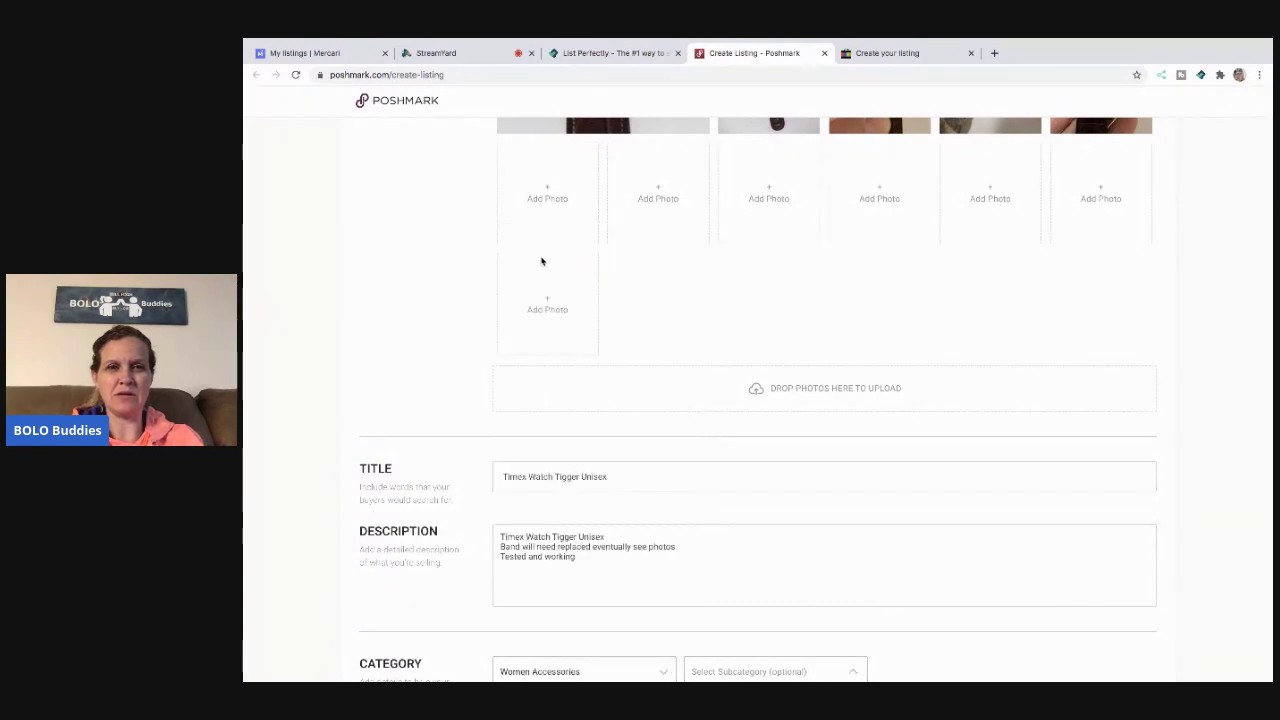
{"action": "scroll", "coordinate": [586, 517], "scroll_direction": "down", "scroll_amount": 8}
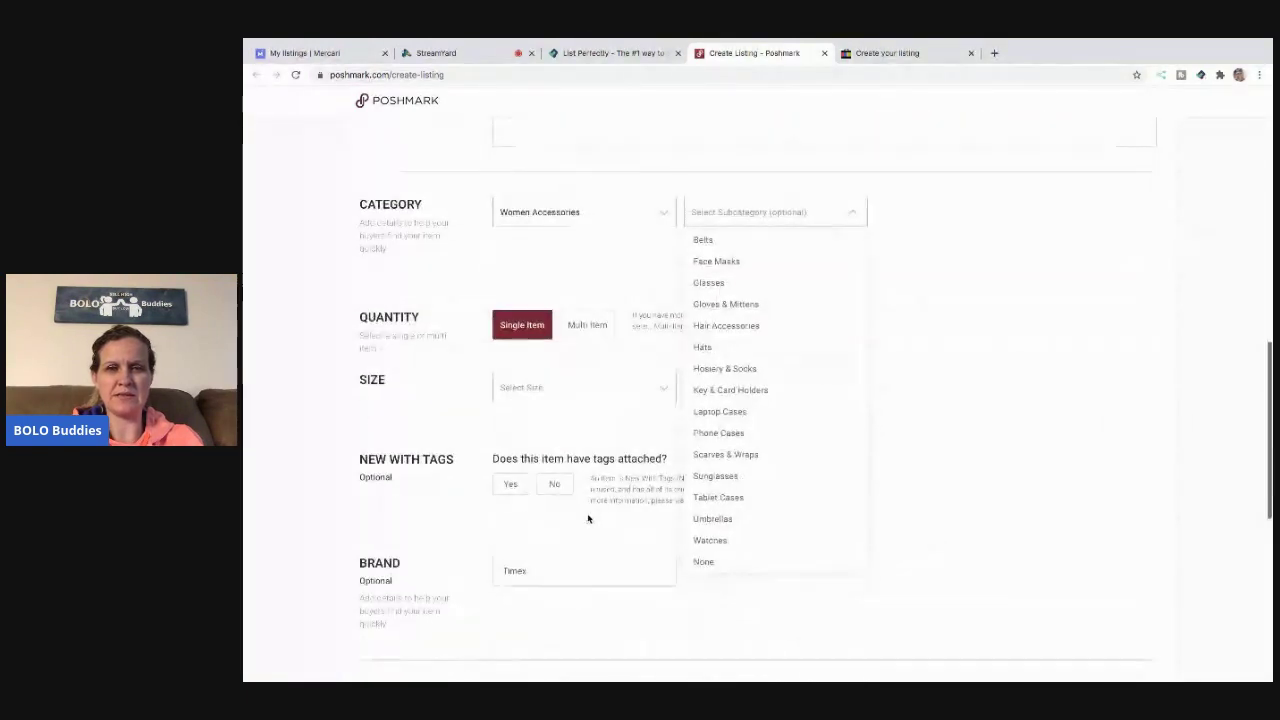
{"action": "left_click", "coordinate": [710, 540]}
Set the Poshmark watch's size to OS and mark it as having no tags attached
{"action": "left_click", "coordinate": [615, 388]}
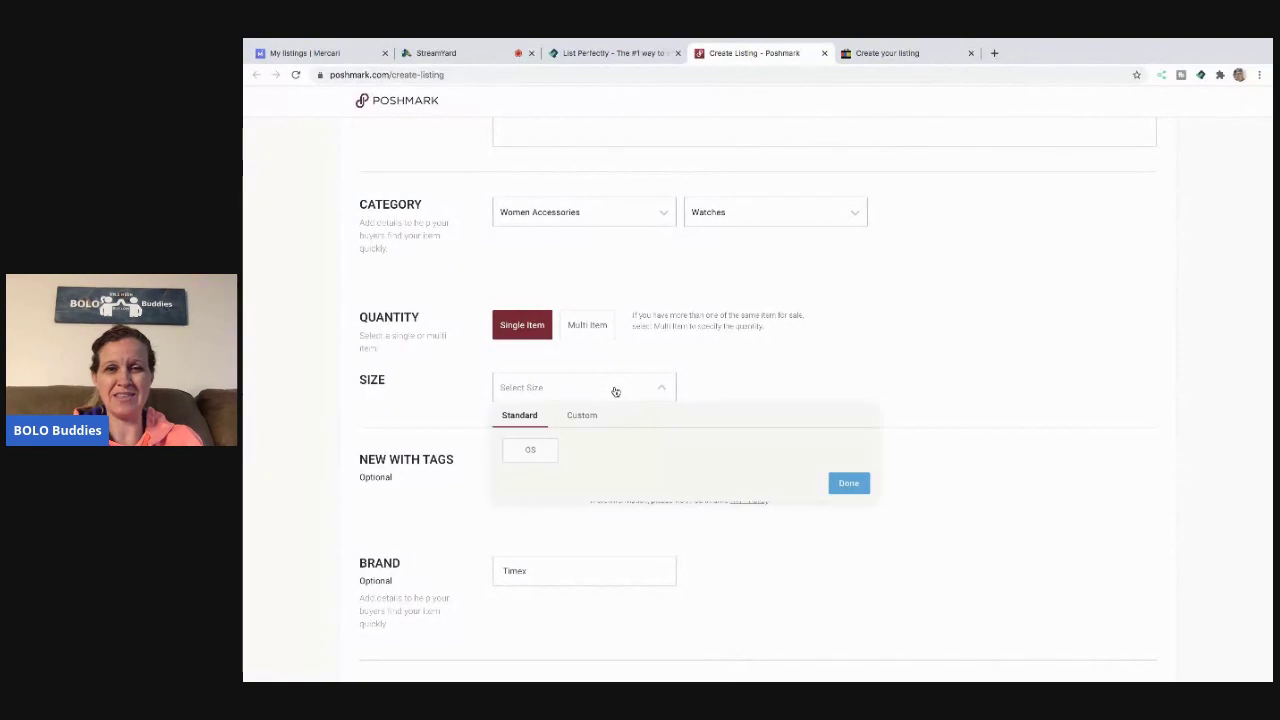
{"action": "left_click", "coordinate": [530, 452]}
{"action": "scroll", "coordinate": [572, 396], "scroll_direction": "down", "scroll_amount": 2}
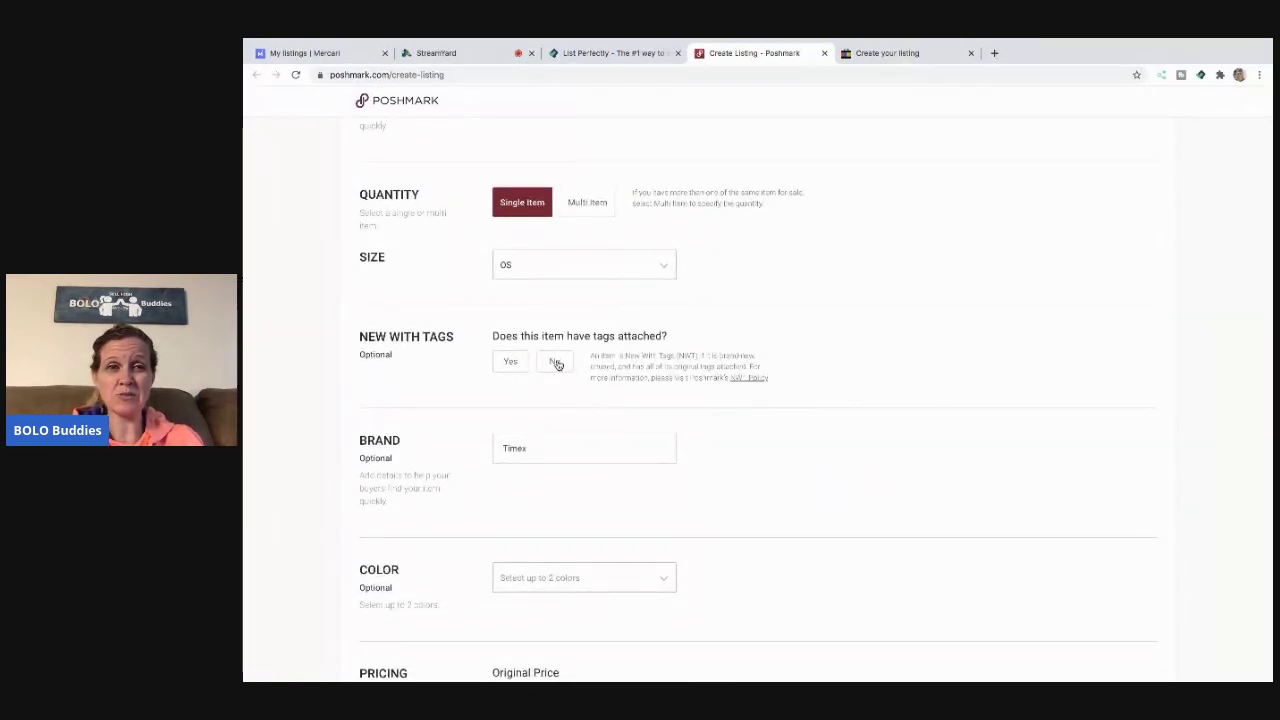
{"action": "left_click", "coordinate": [556, 362]}
{"action": "scroll", "coordinate": [557, 492], "scroll_direction": "down", "scroll_amount": 3}
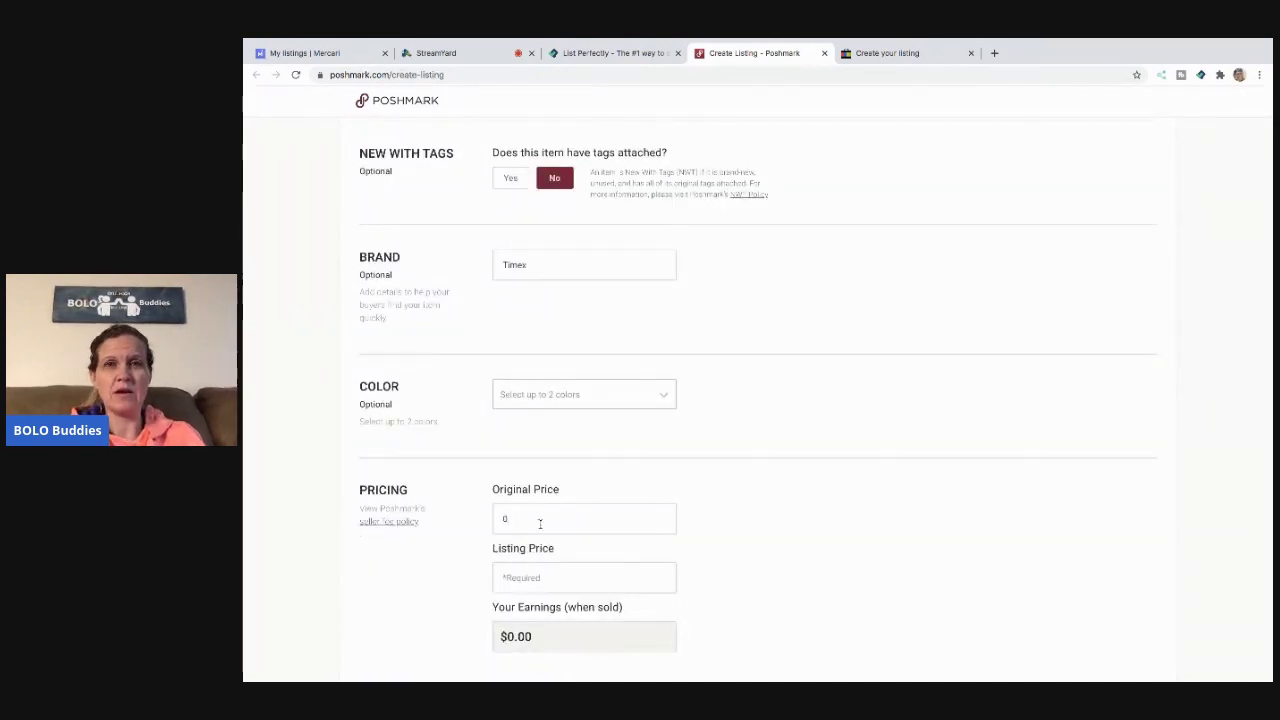
Check the Timex watch's price in the active Mercari listings and inspect the enlarged strap photo in the Poshmark draft
{"action": "left_click", "coordinate": [318, 55]}
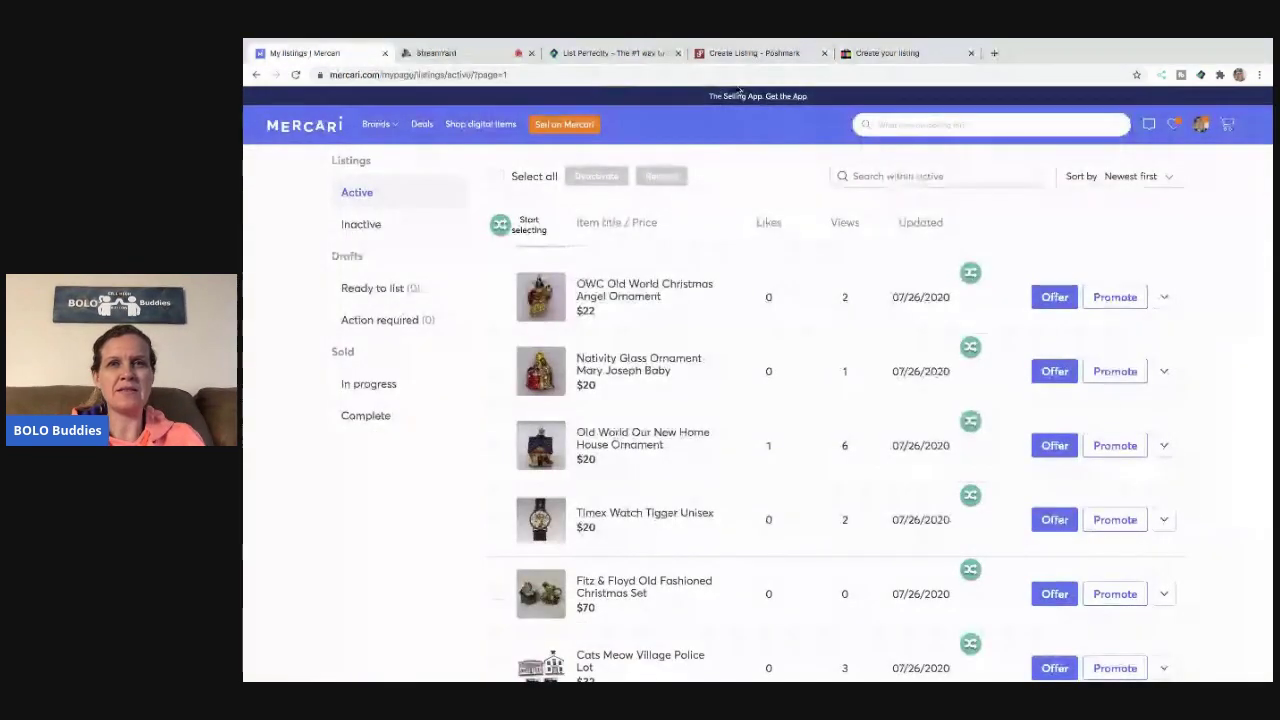
{"action": "left_click", "coordinate": [759, 55]}
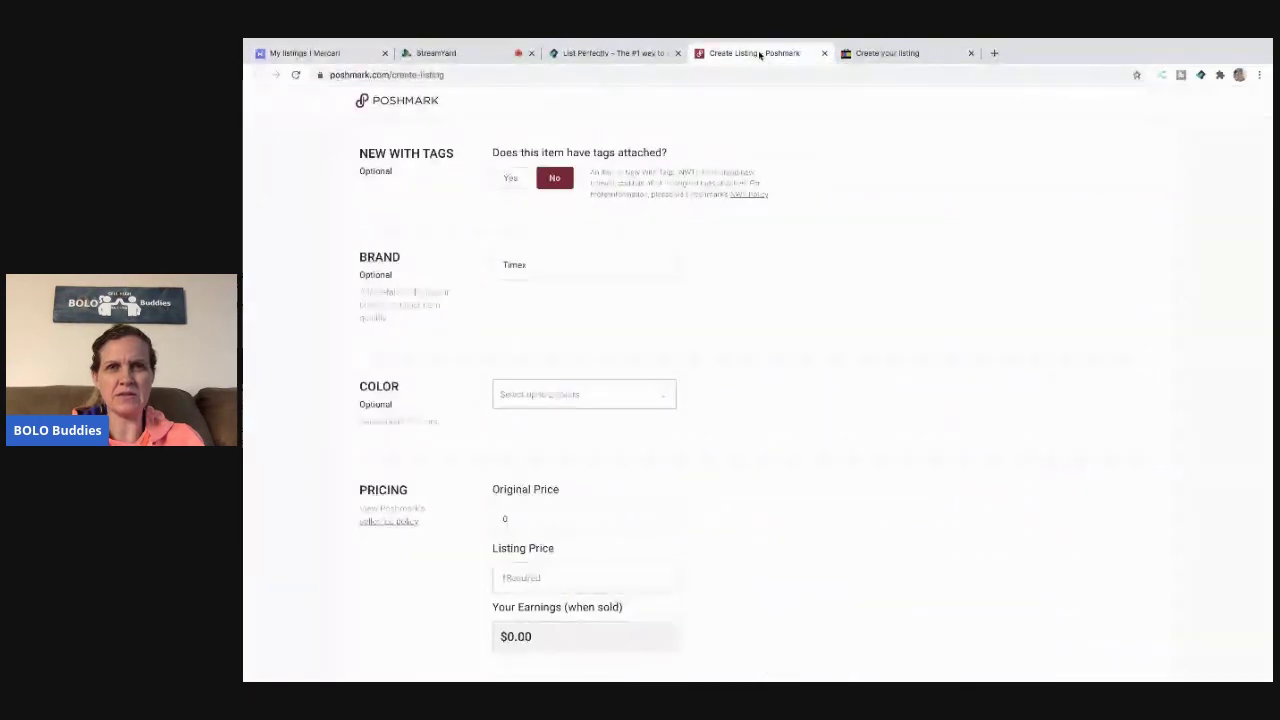
{"action": "scroll", "coordinate": [604, 372], "scroll_direction": "up", "scroll_amount": 15}
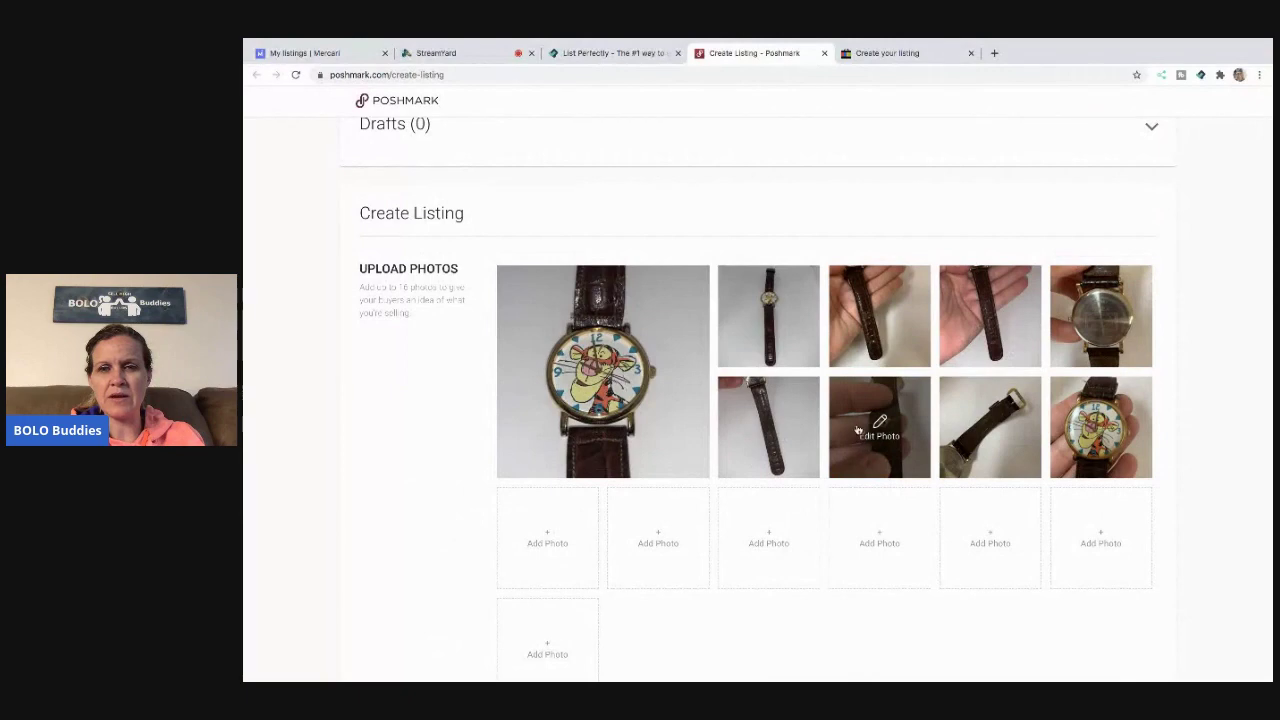
{"action": "left_click", "coordinate": [857, 430]}
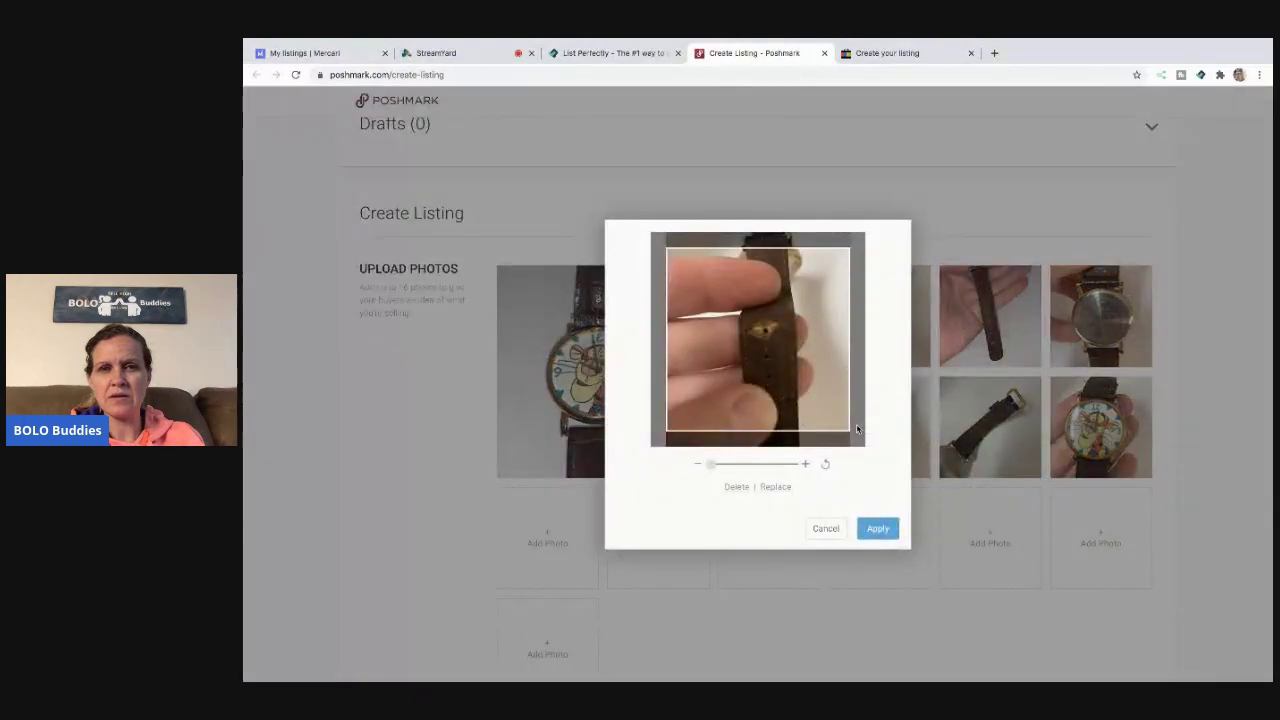
{"action": "left_click", "coordinate": [837, 536]}
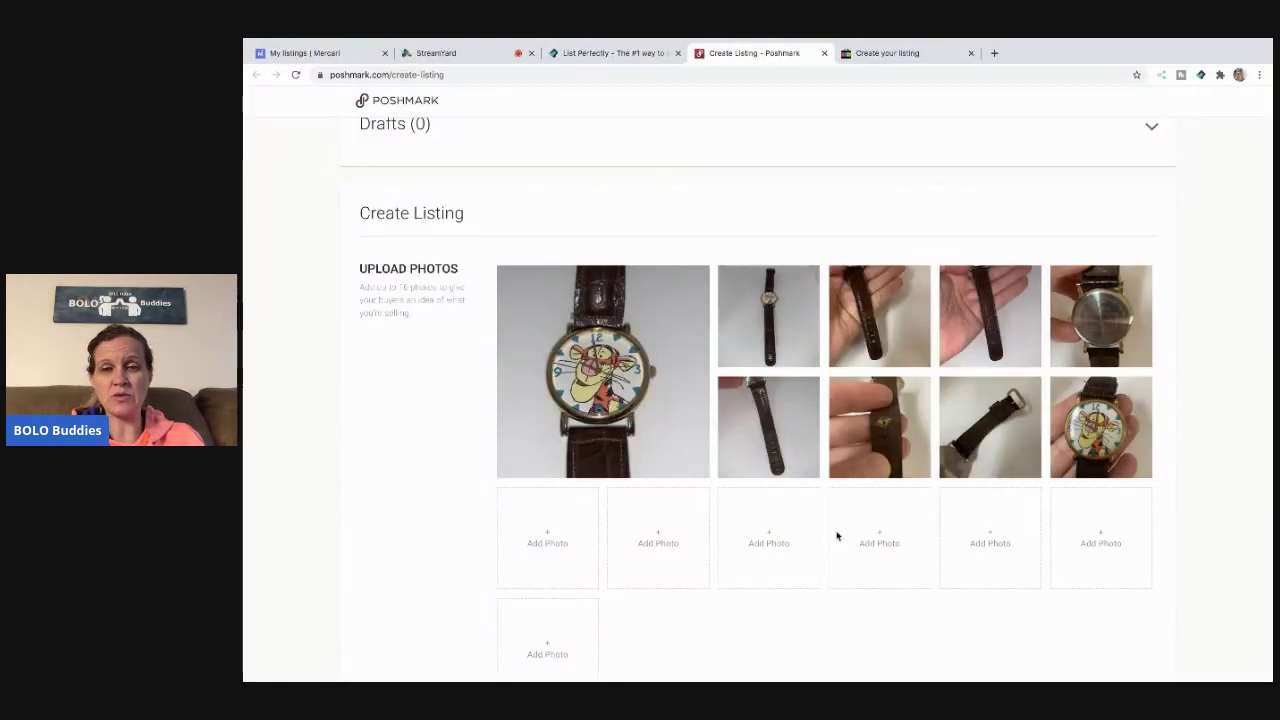
Set the Poshmark watch's listing price to 20, publish the listing, and close its page
{"action": "scroll", "coordinate": [837, 536], "scroll_direction": "down", "scroll_amount": 4}
{"action": "scroll", "coordinate": [837, 531], "scroll_direction": "down", "scroll_amount": 10}
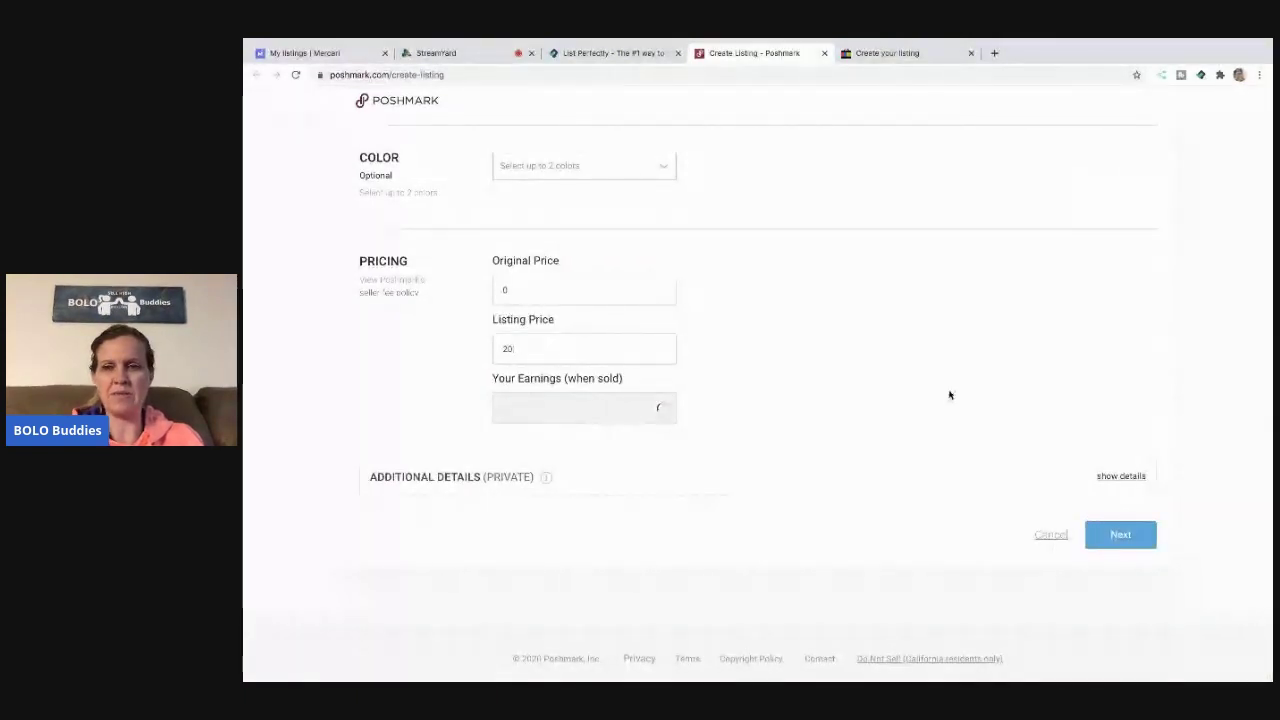
{"action": "left_click", "coordinate": [1120, 534]}
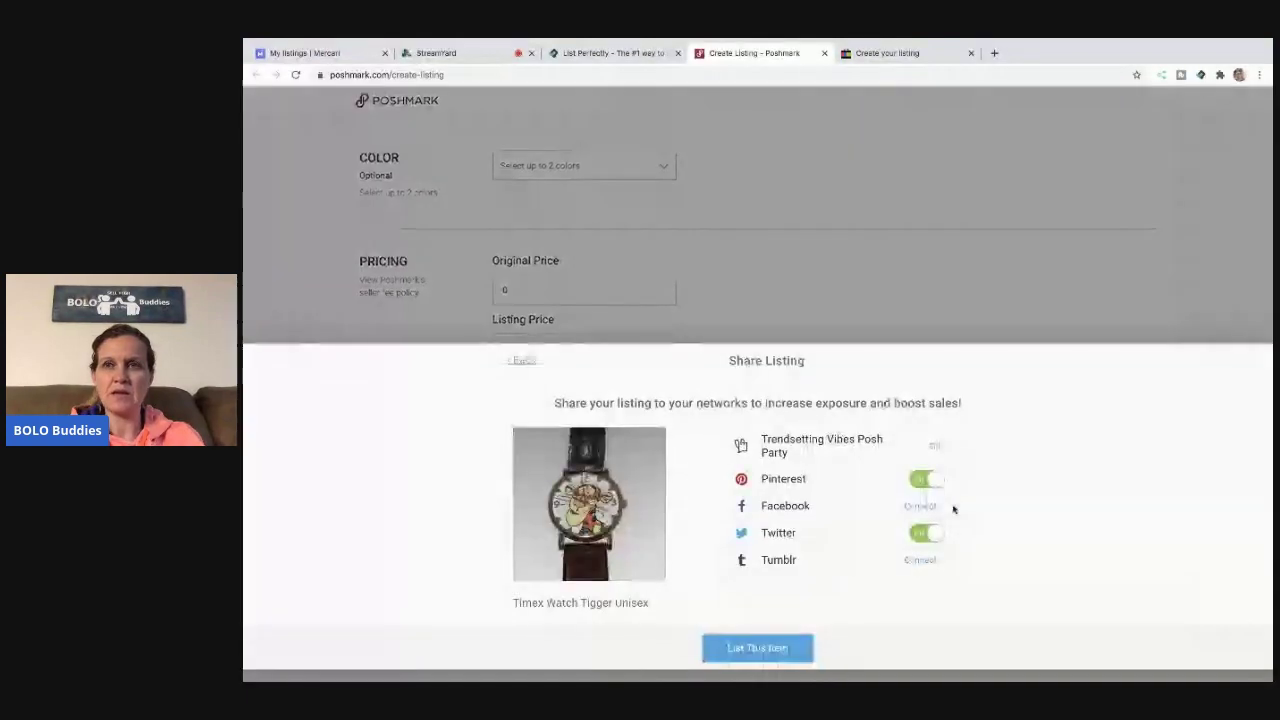
{"action": "left_click", "coordinate": [758, 648]}
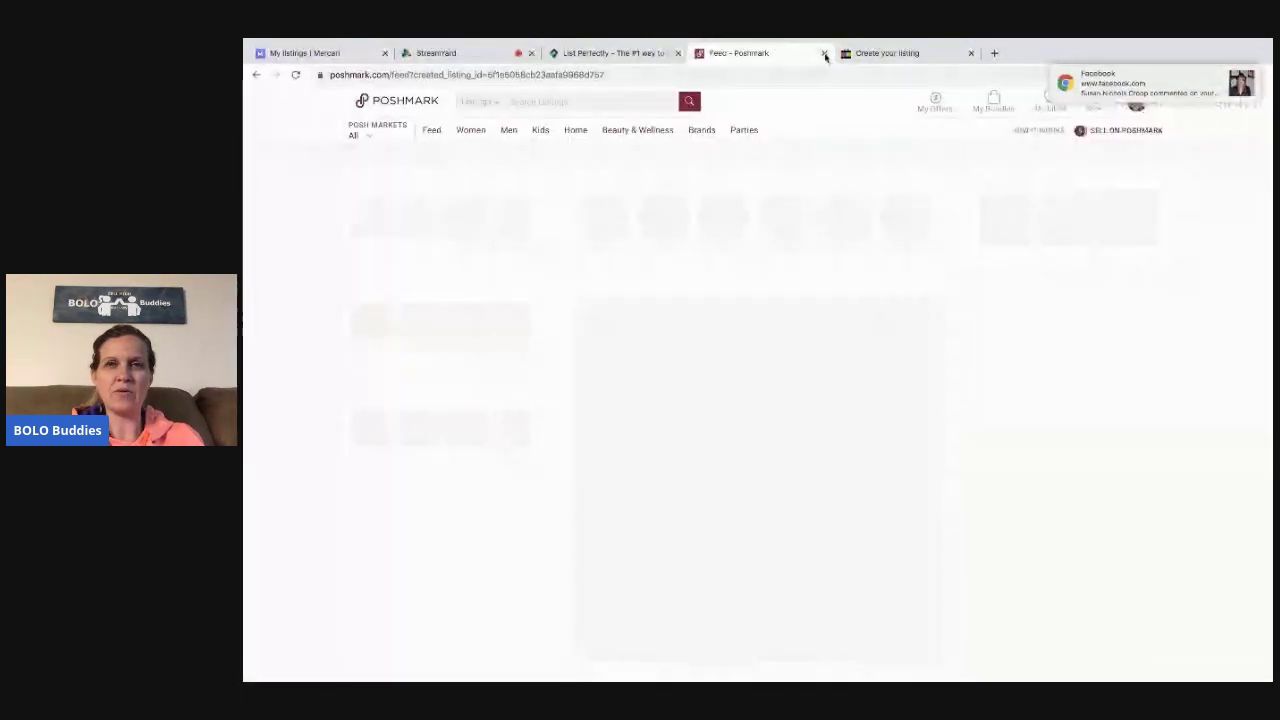
{"action": "left_click", "coordinate": [824, 53]}
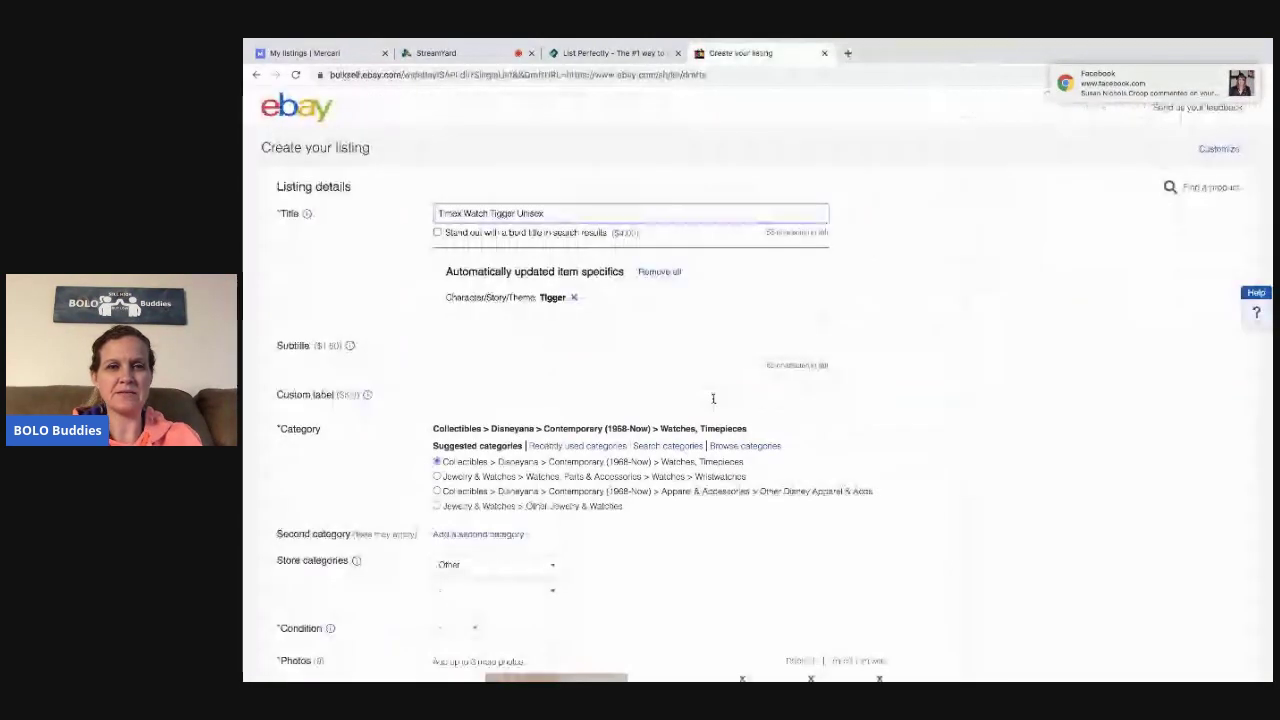